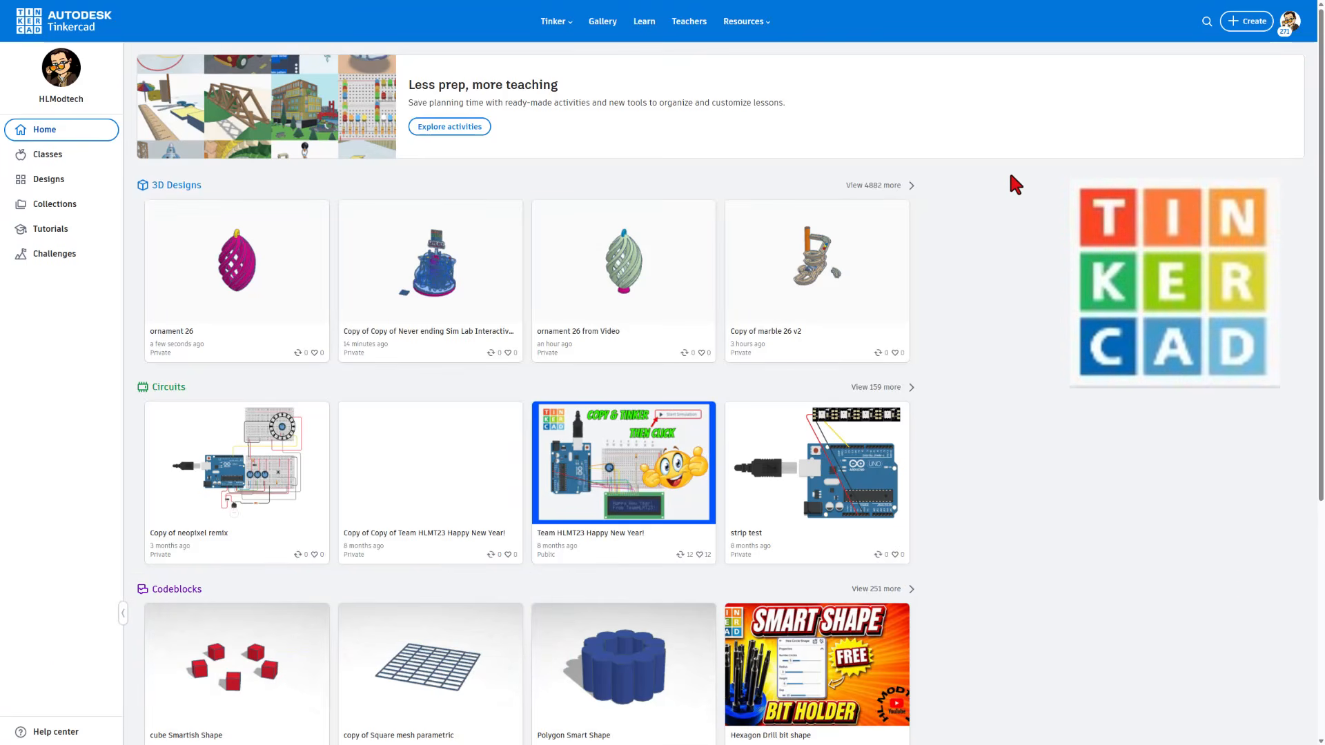
Create a new 3D design and name it "bottle 26"
click(1241, 25)
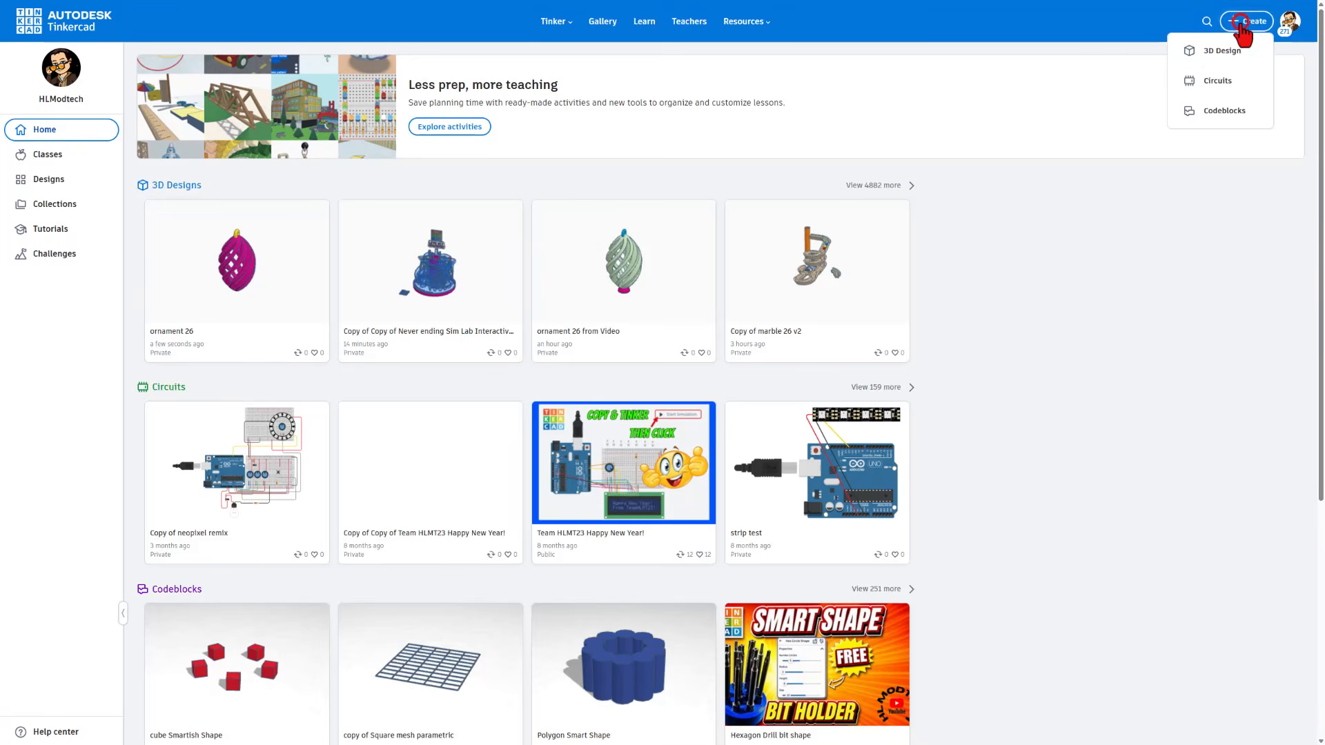
click(1218, 53)
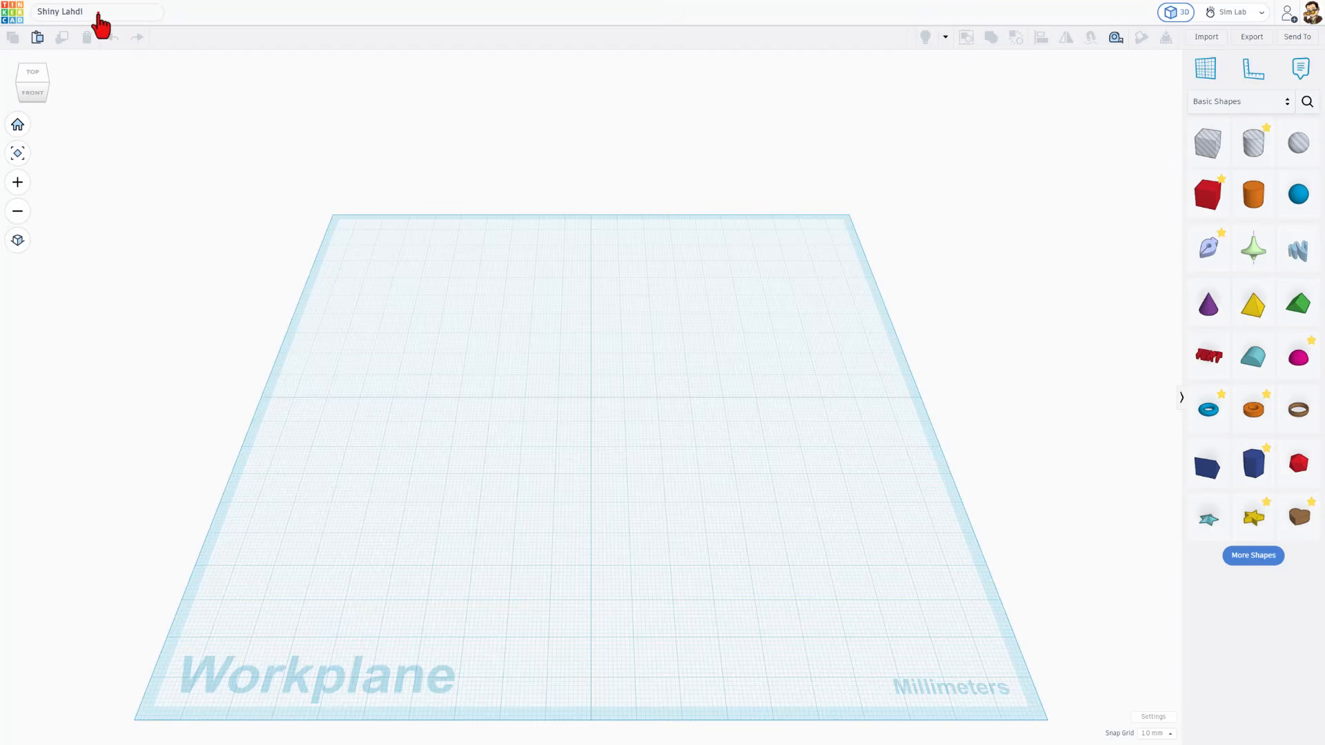
click(98, 14)
text(b)
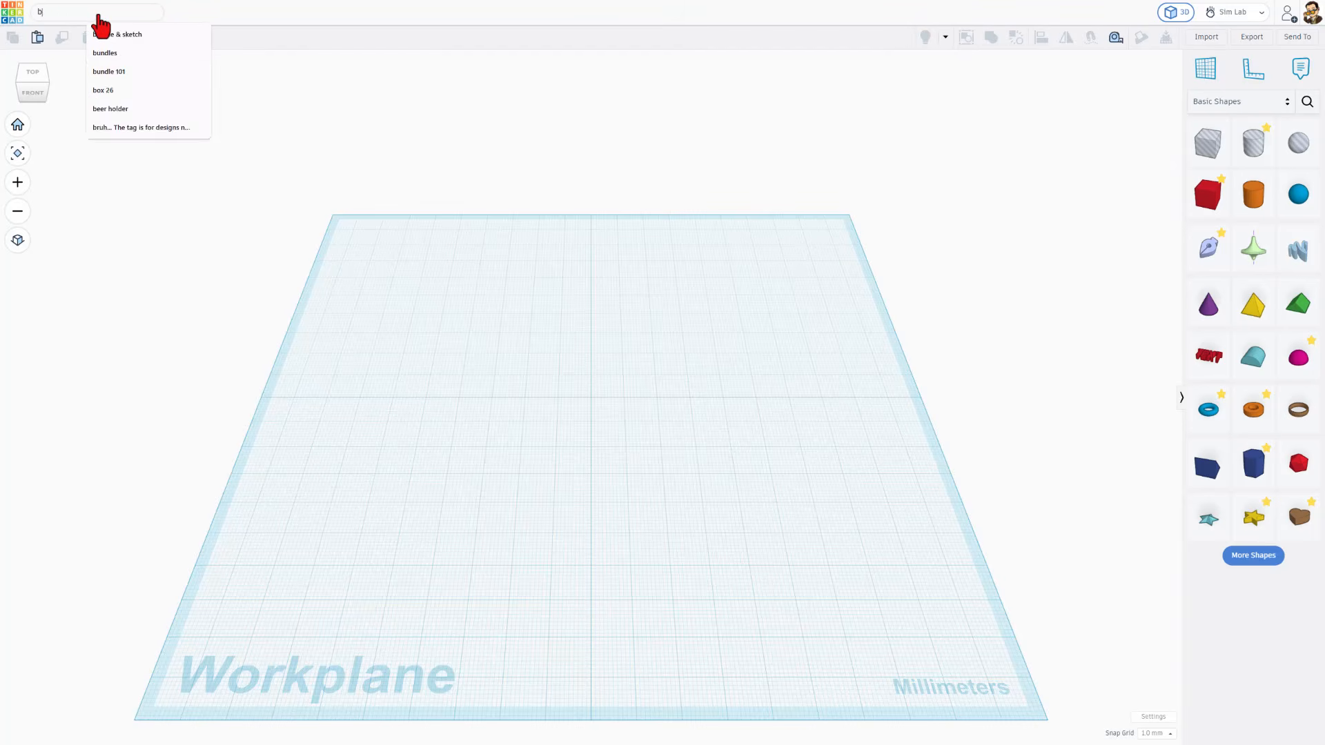
text(ottle)
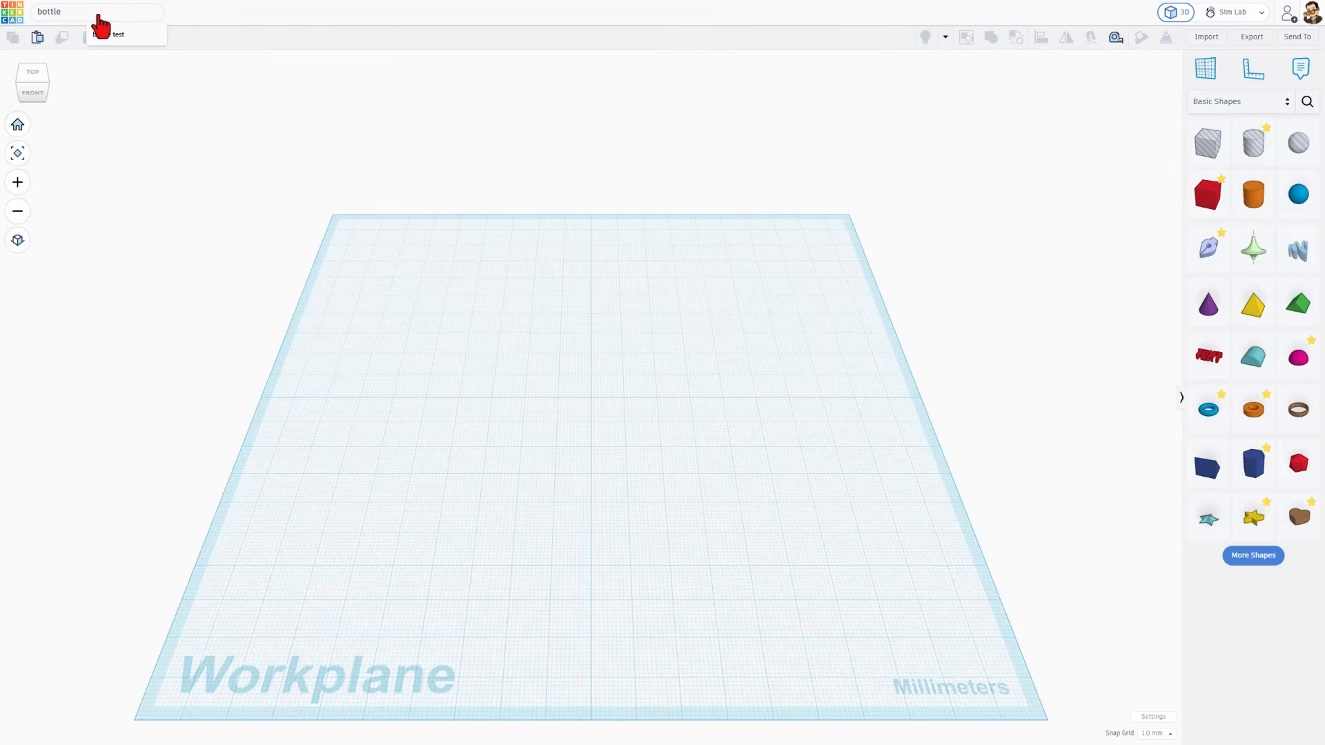
text( 26)
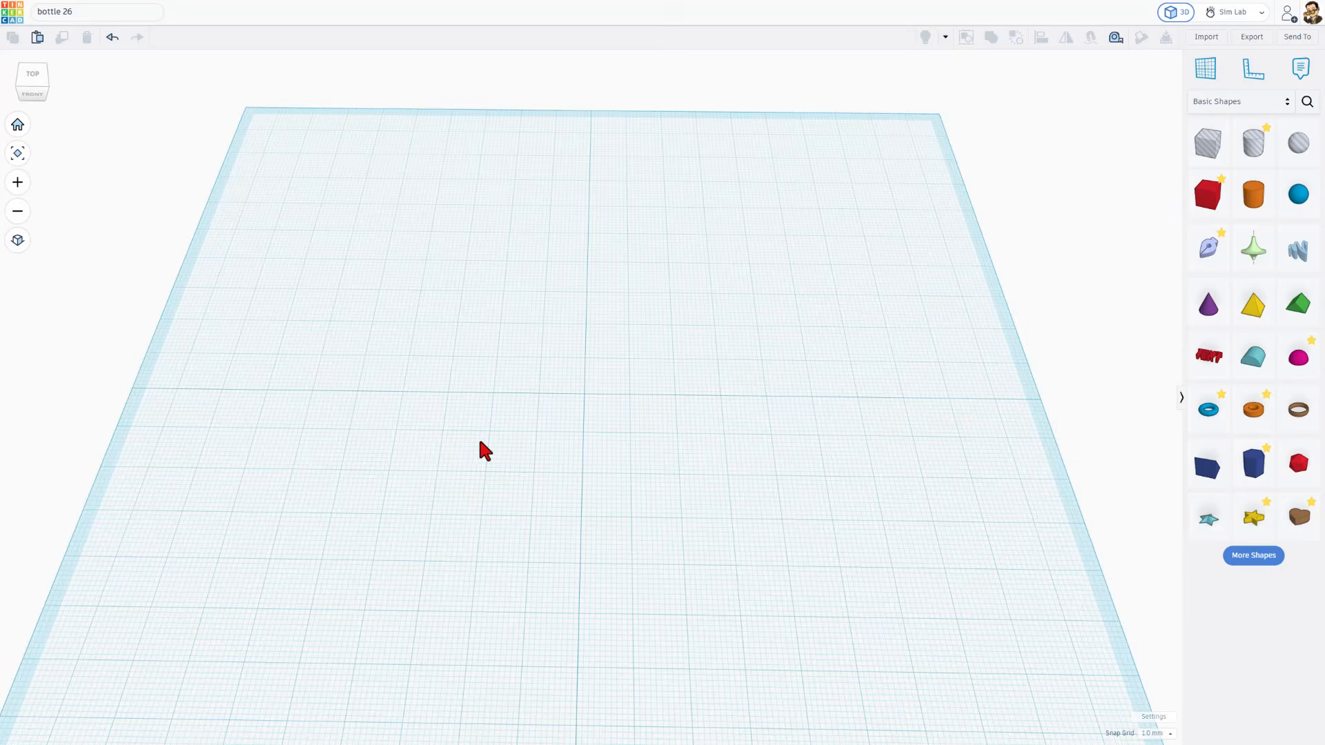
Place a Sketch shape near the middle of the workplane and start its extrude sketch
right_drag(480, 442, 498, 445)
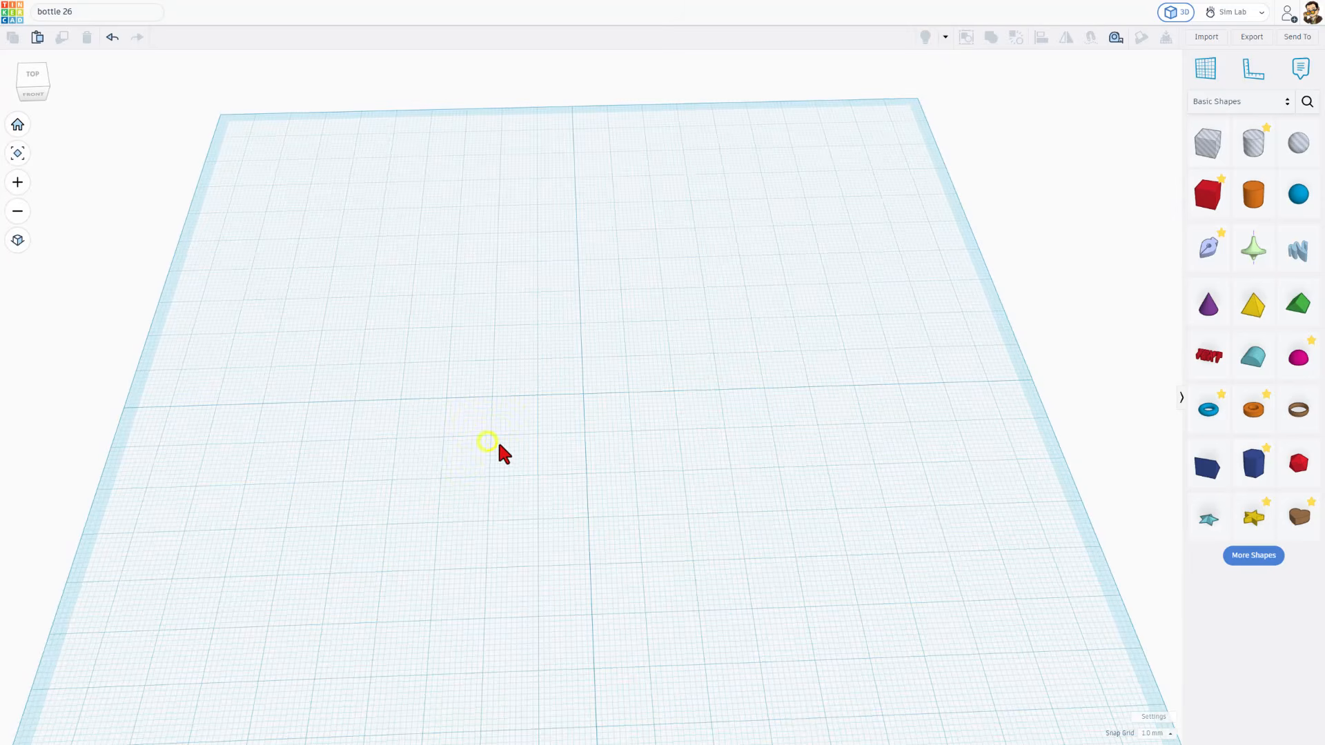
mouse_move(1200, 258)
mouse_down()
mouse_move(979, 271)
mouse_move(559, 412)
mouse_move(595, 392)
mouse_move(570, 395)
mouse_move(583, 398)
mouse_up()
scroll(588, 395, up, 5)
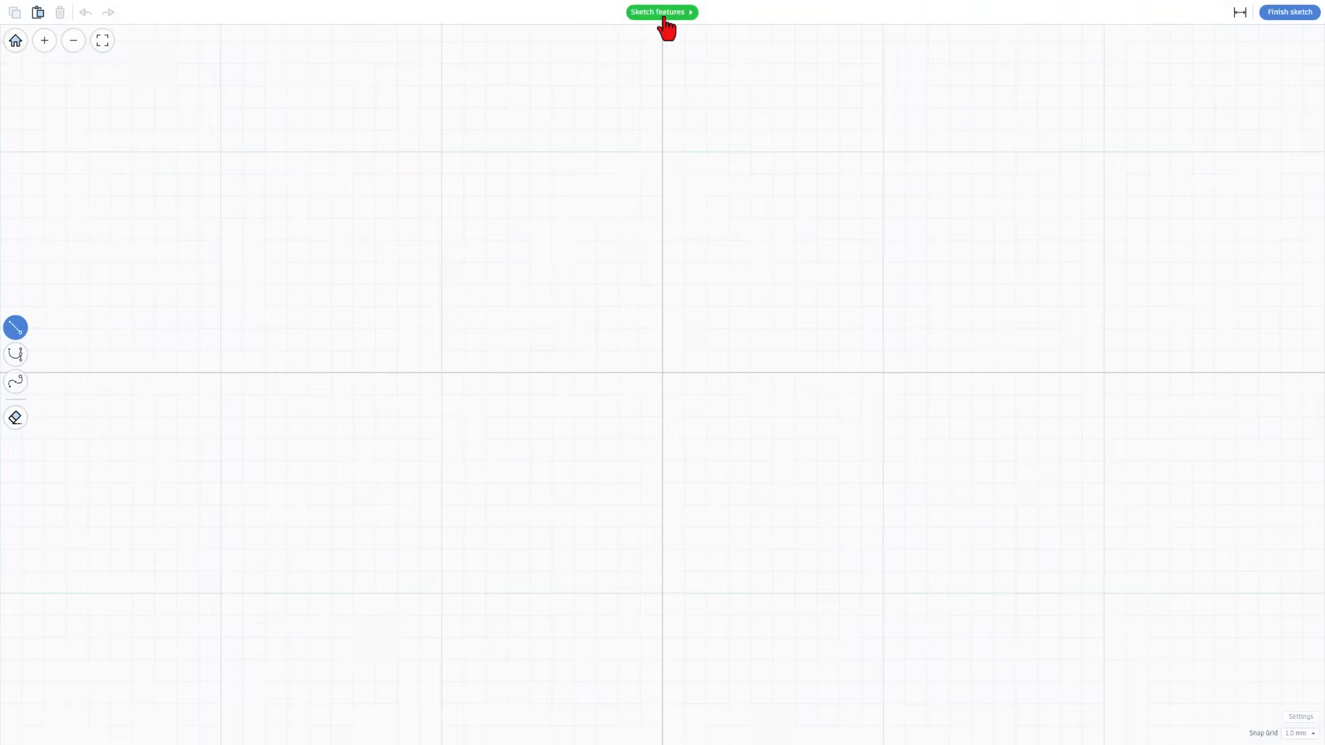
Browse the sketch features help from Smooth Curve Tool through Pen Tool, Path Strokes, Edit Tool, Actions and Add Points, and close it
click(664, 15)
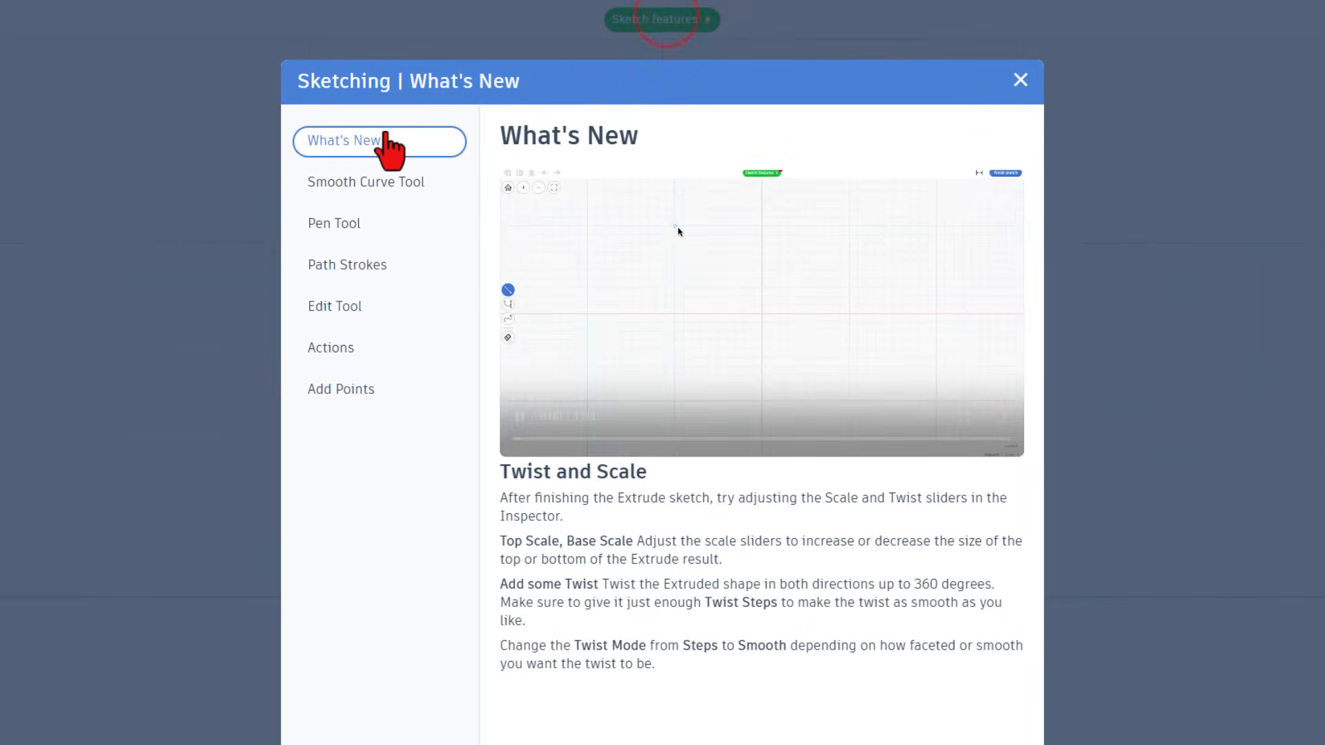
click(345, 182)
click(347, 220)
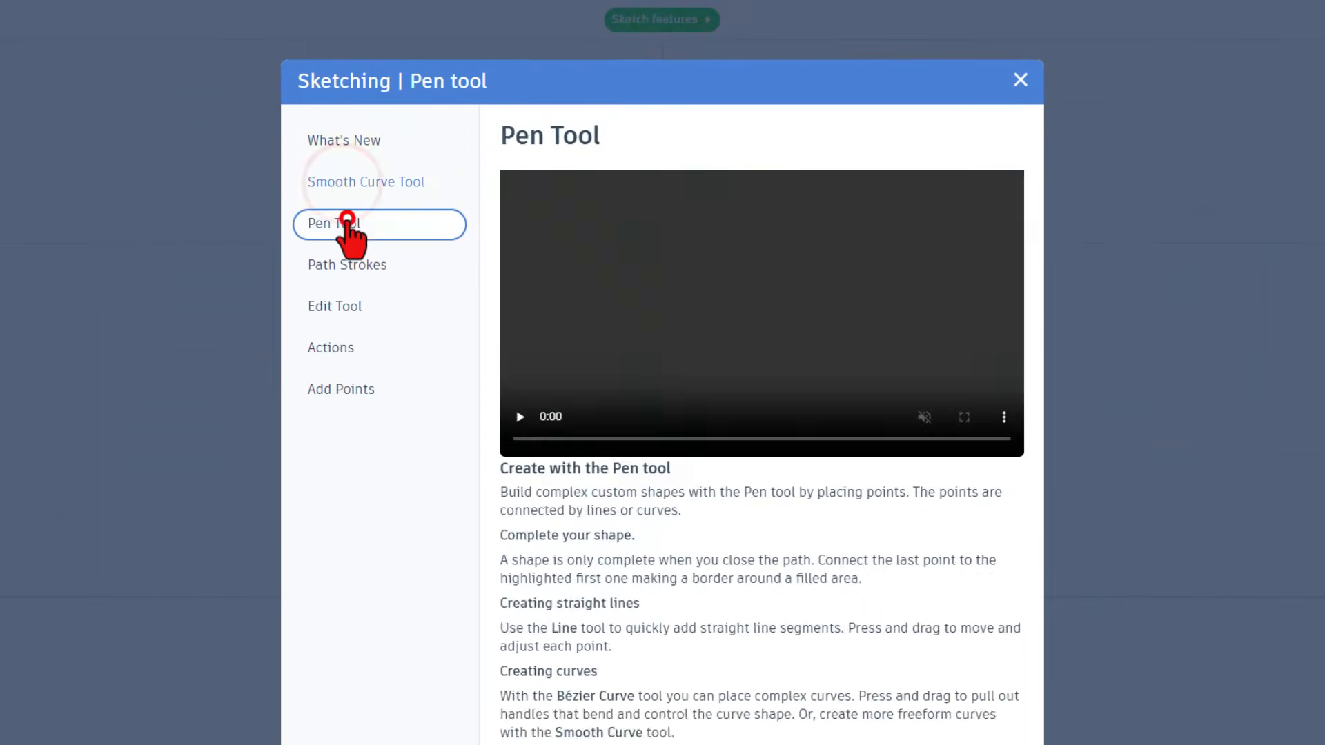
click(345, 265)
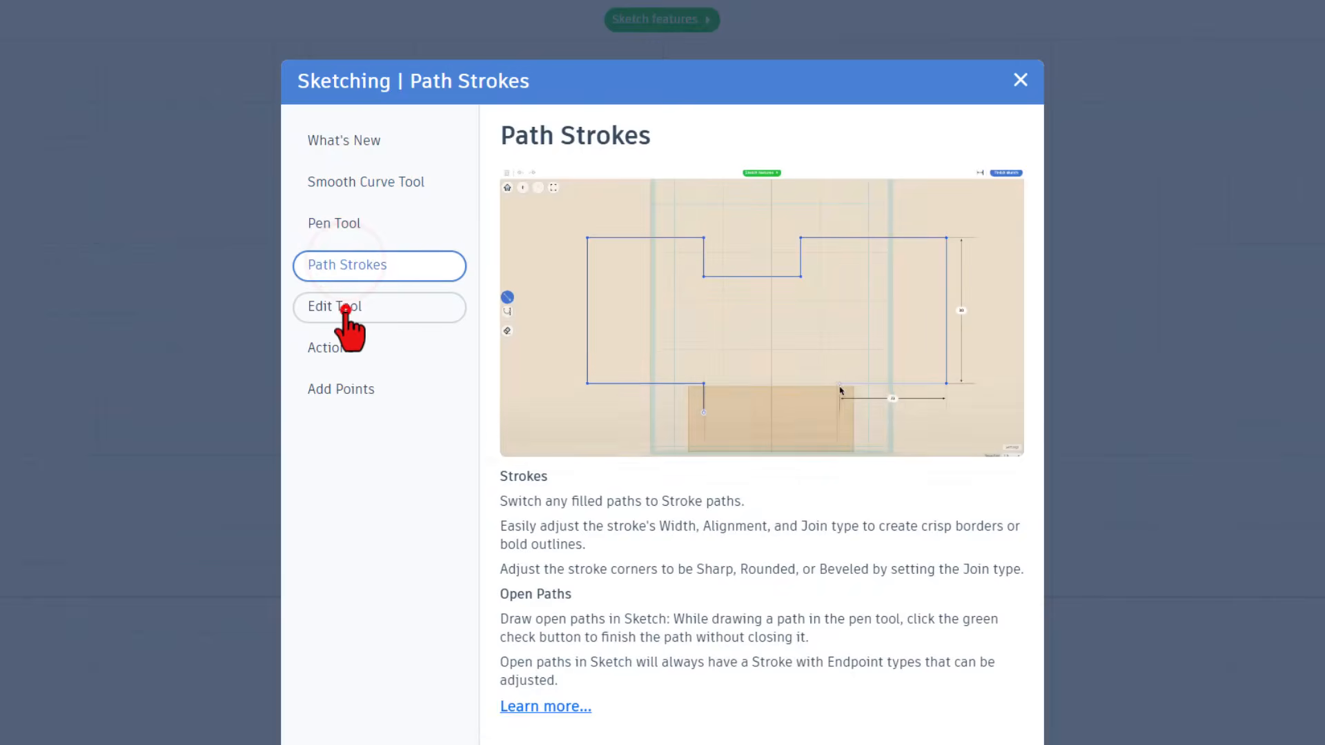
click(345, 308)
click(347, 347)
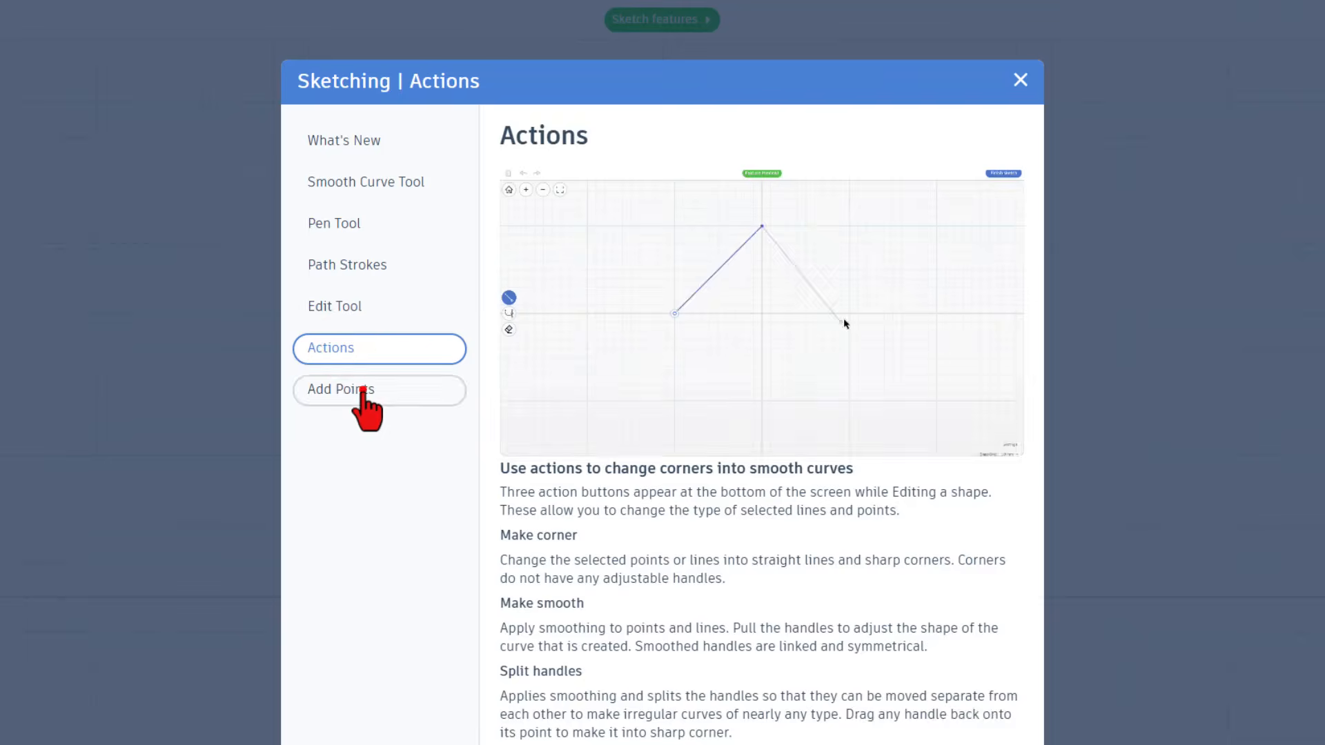
click(362, 391)
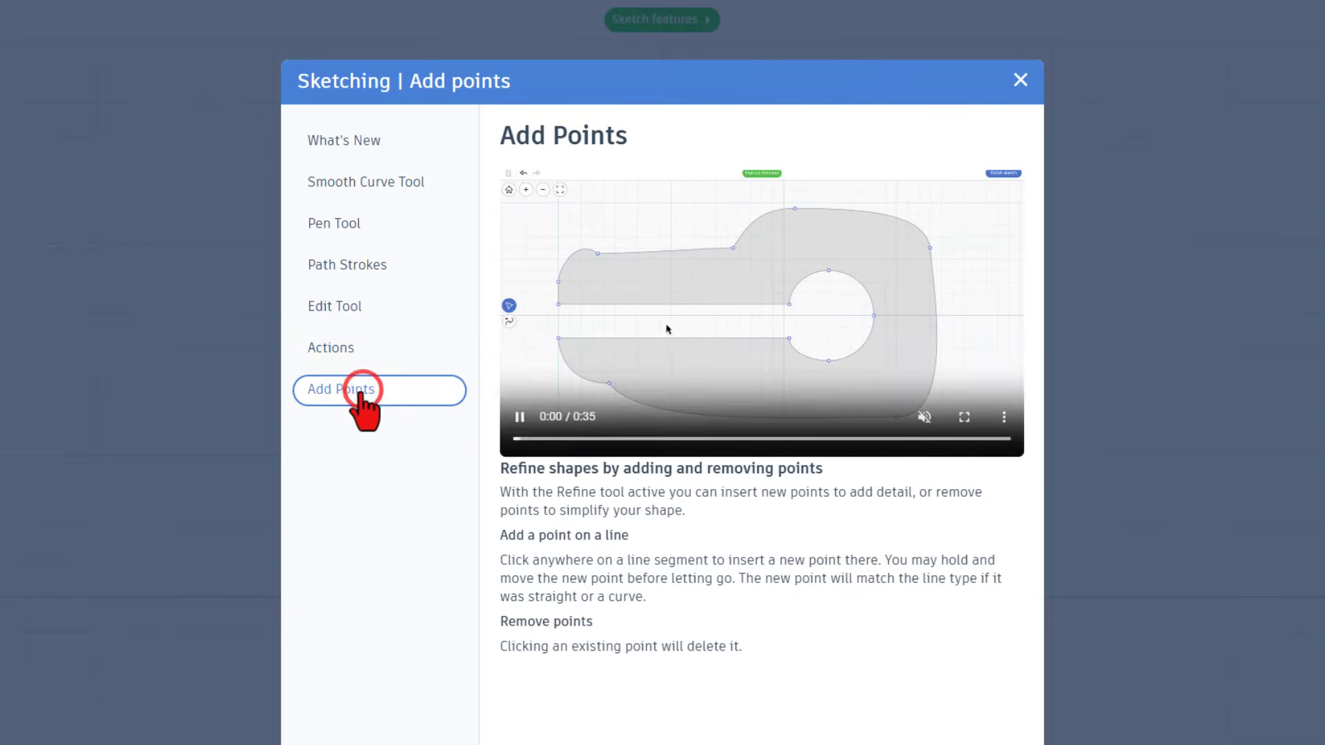
click(1019, 82)
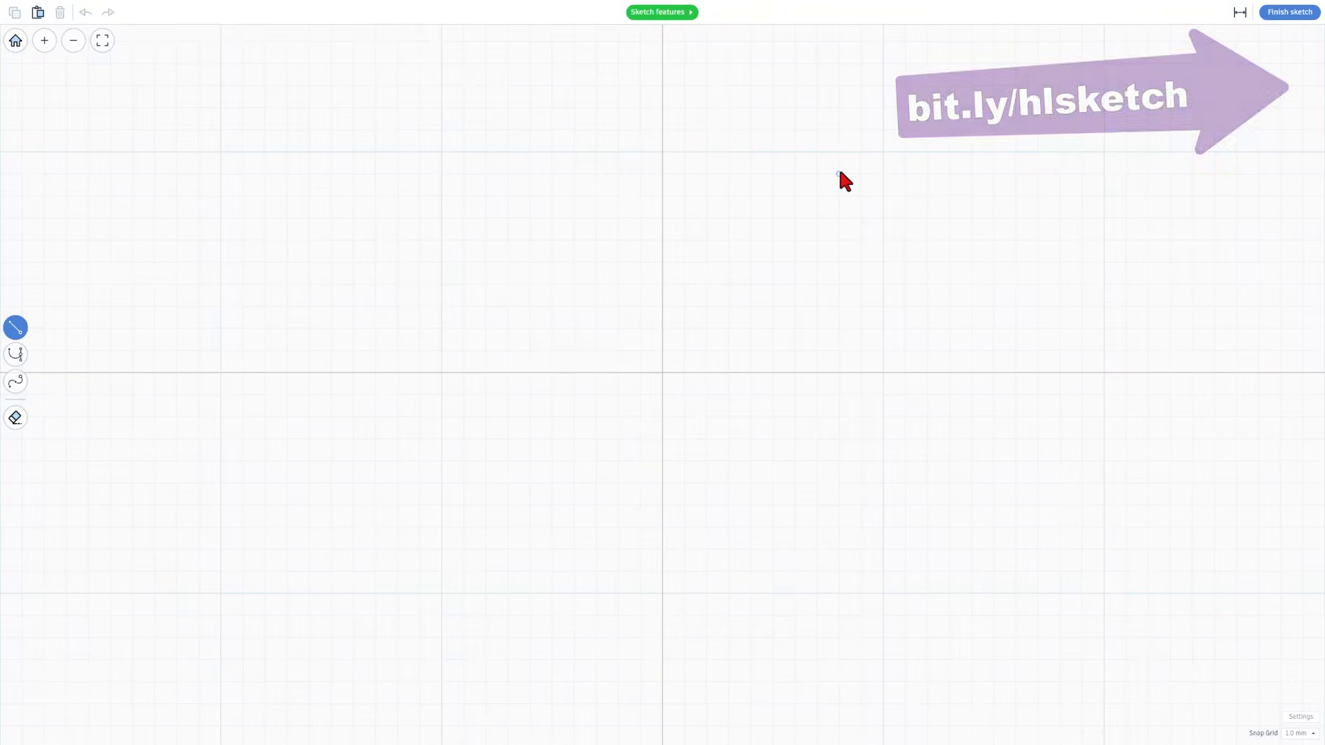
Draw a closed diamond of four straight lines, each about 7.07 mm long, with its lowest point on the horizontal axis
scroll(839, 173, down, 2)
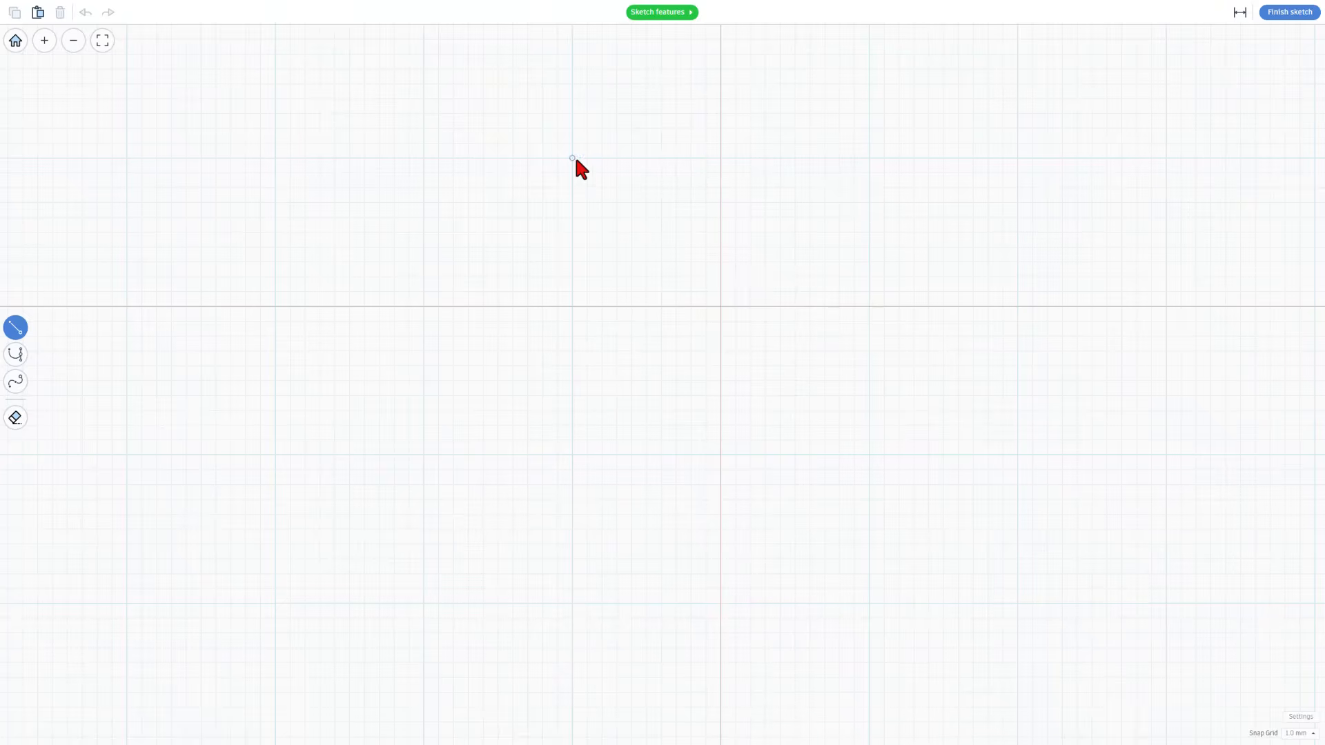
click(646, 306)
click(721, 232)
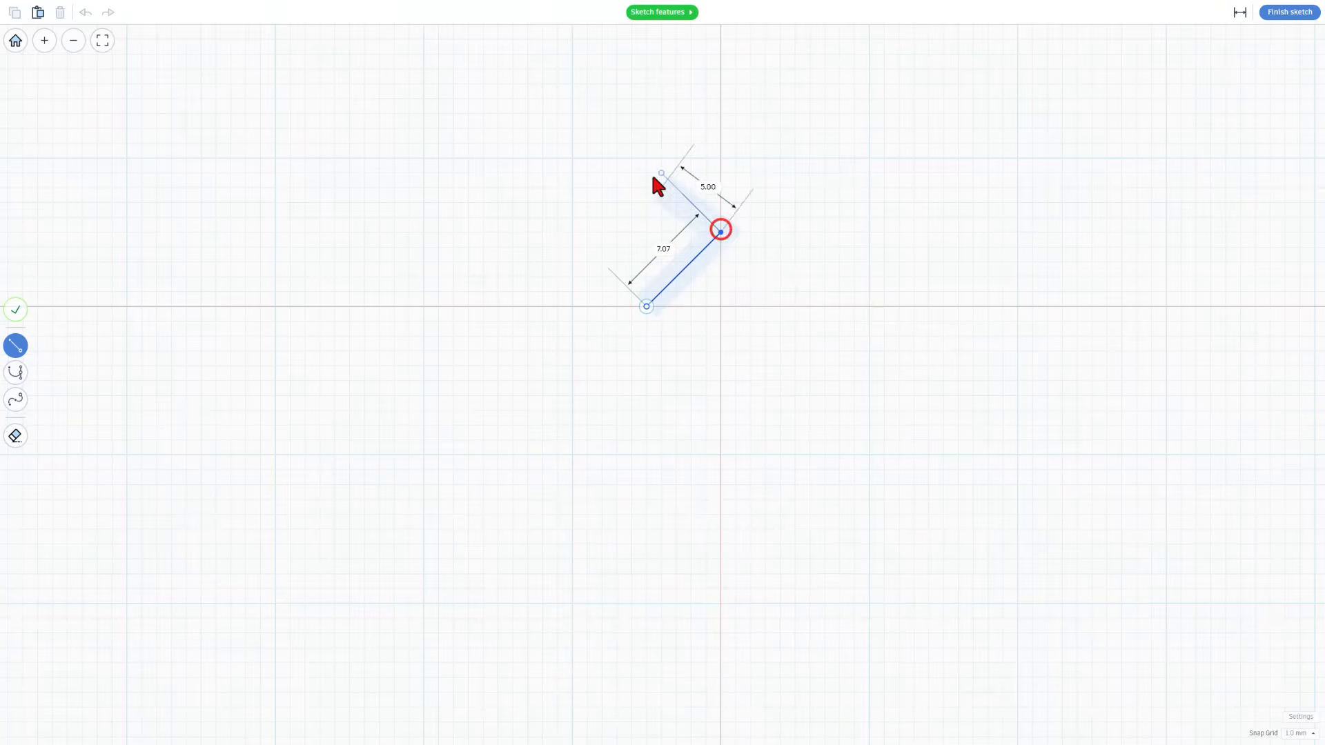
click(646, 158)
click(575, 228)
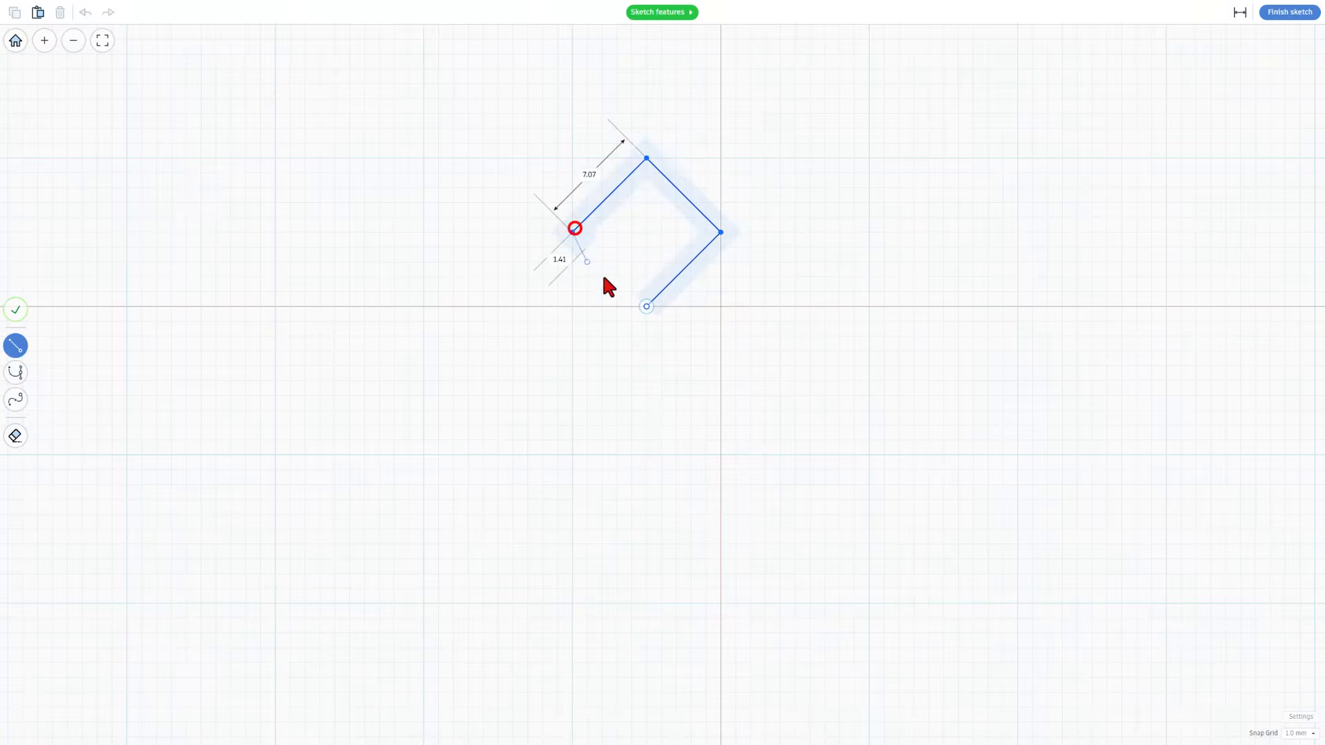
click(646, 306)
Smooth all four corners of the diamond into a circle 10 mm across
click(654, 246)
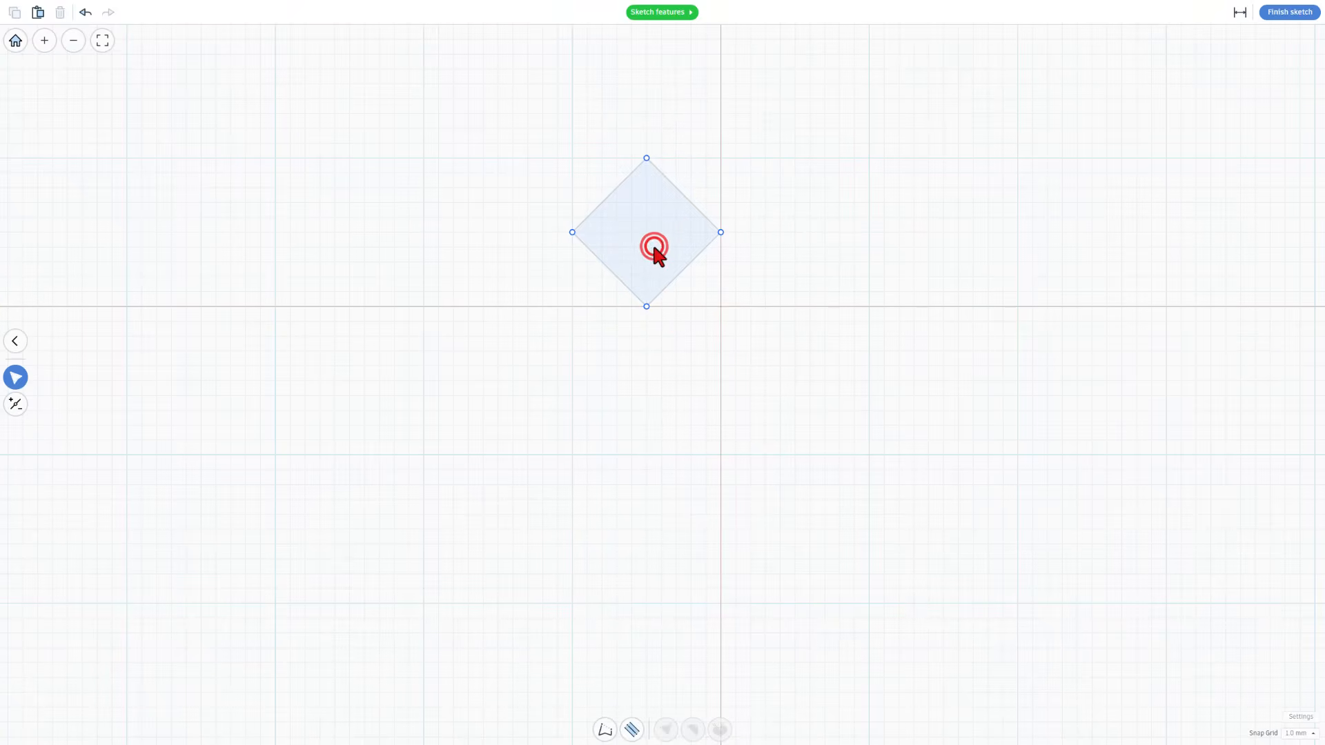
double_click(655, 246)
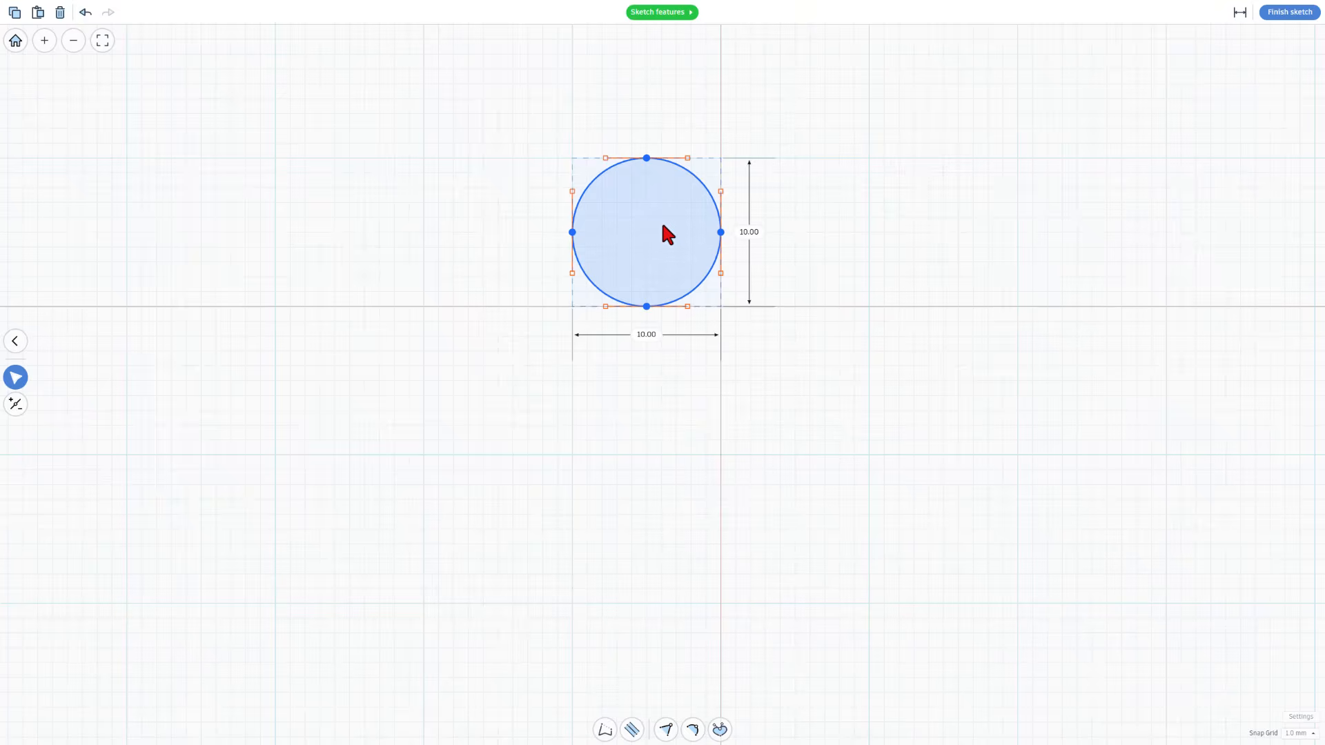
scroll(662, 224, down, 2)
Set the circle's height and width to 12 mm each
click(667, 221)
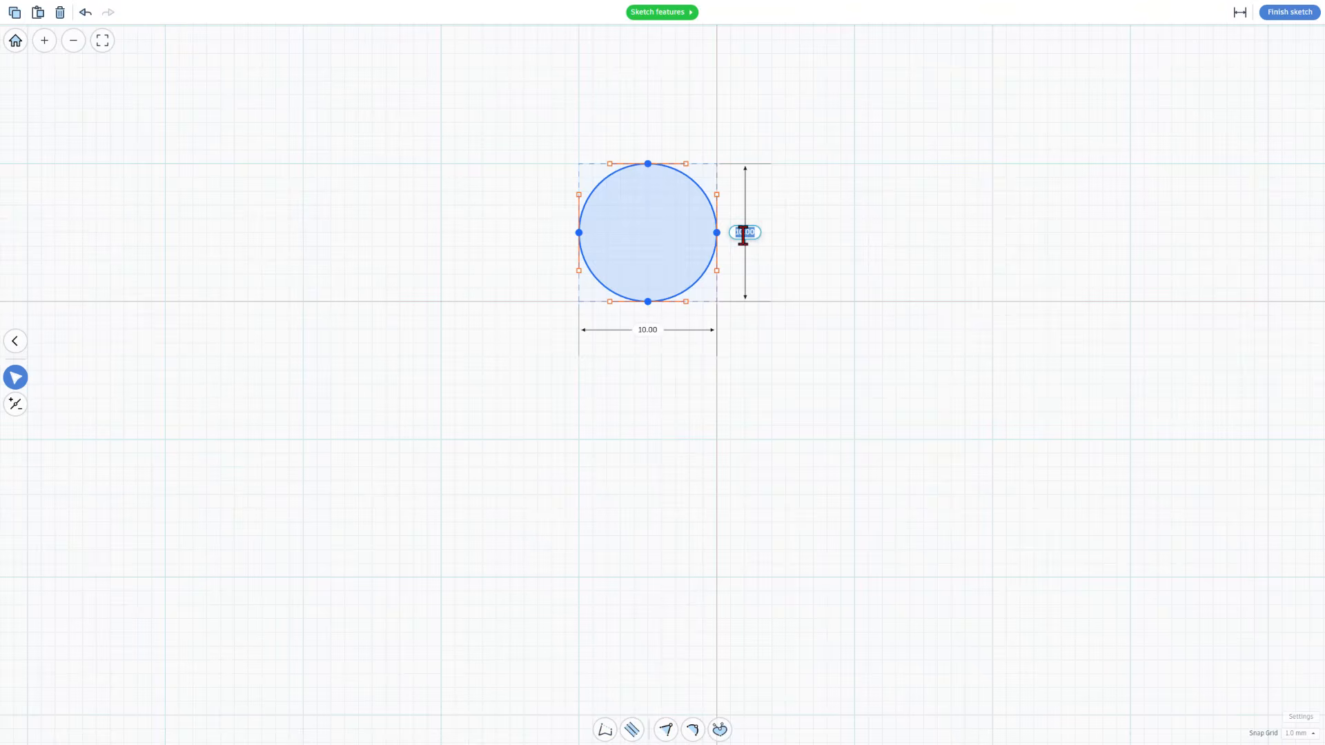
text(12)
key(Return)
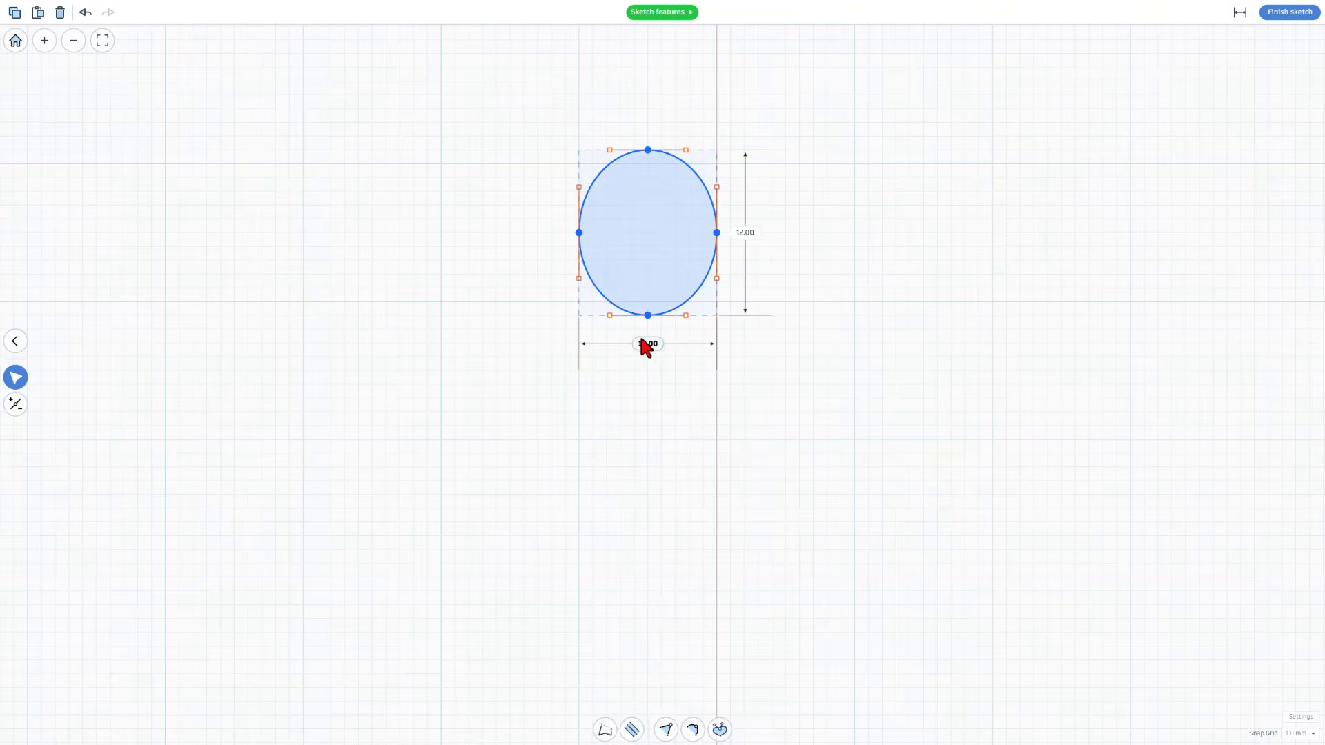
text(12)
key(Return)
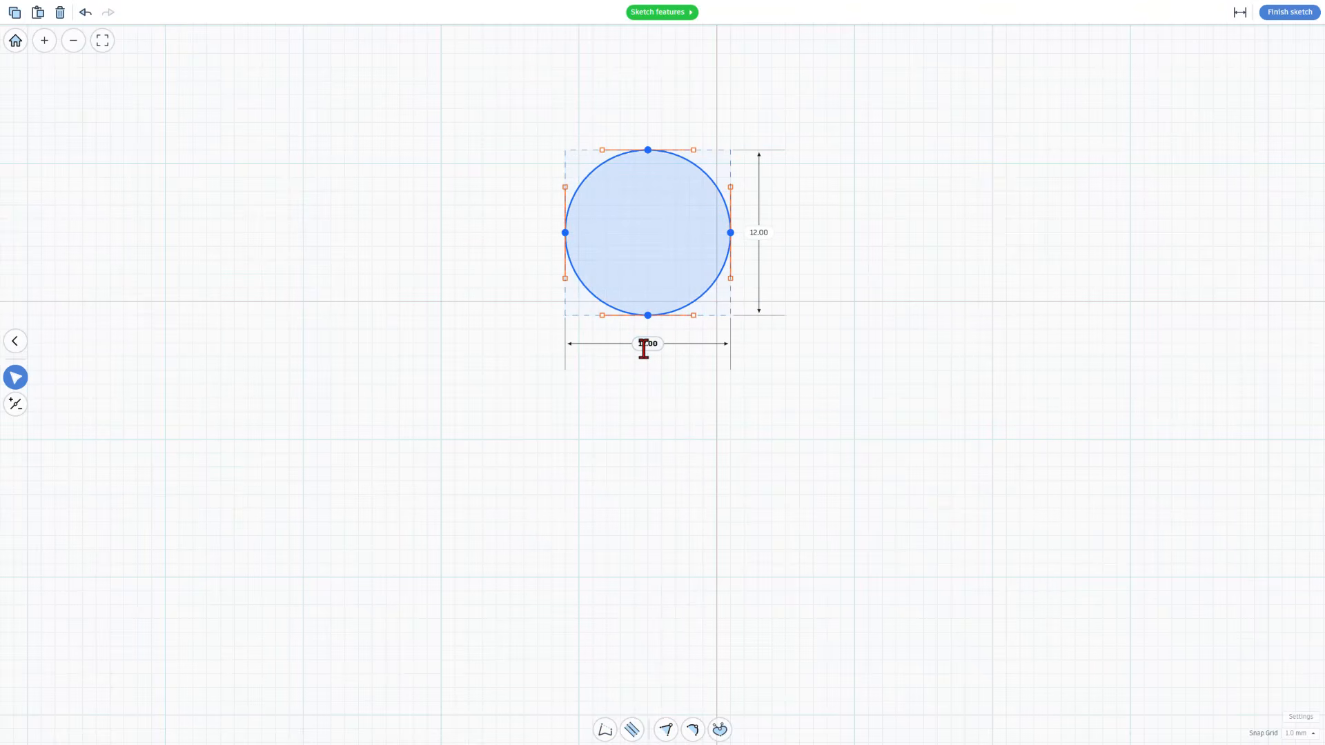
Stretch the circle to a height of 13 mm and finish the sketch
click(760, 233)
text(13)
key(Return)
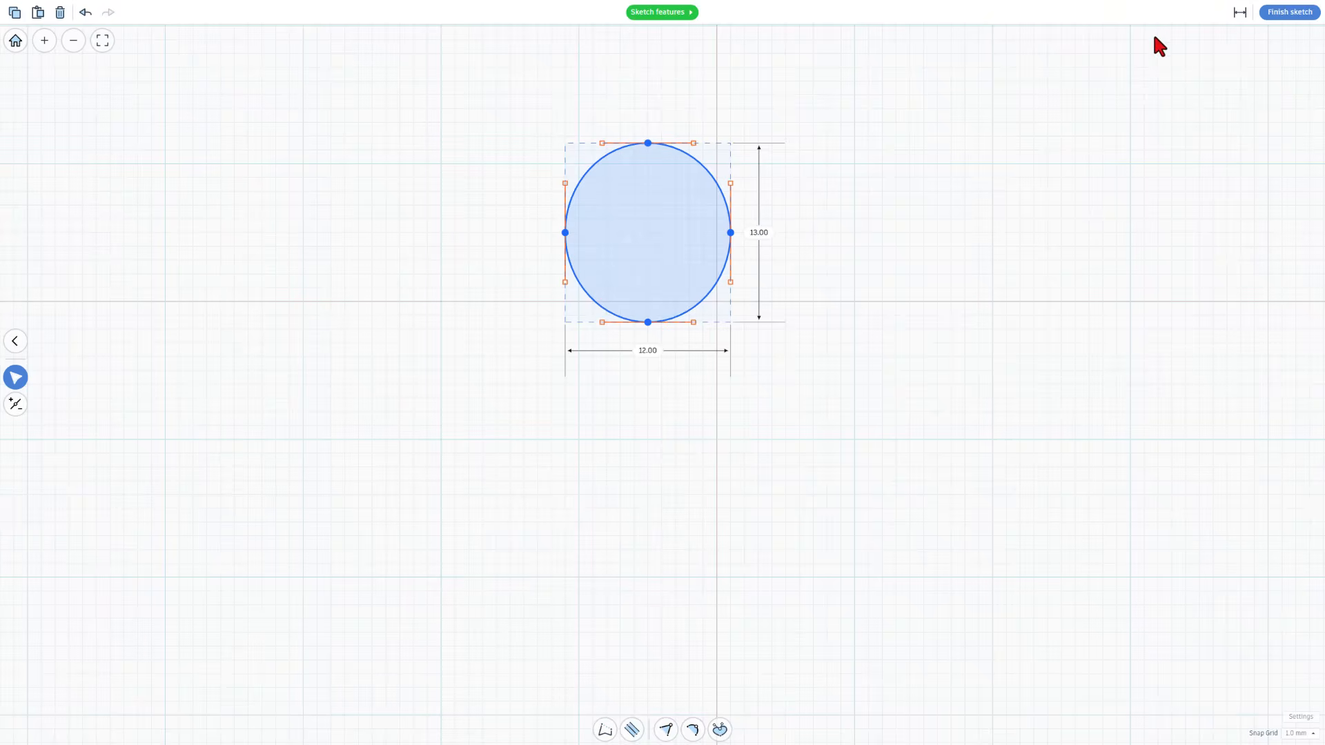
click(1289, 12)
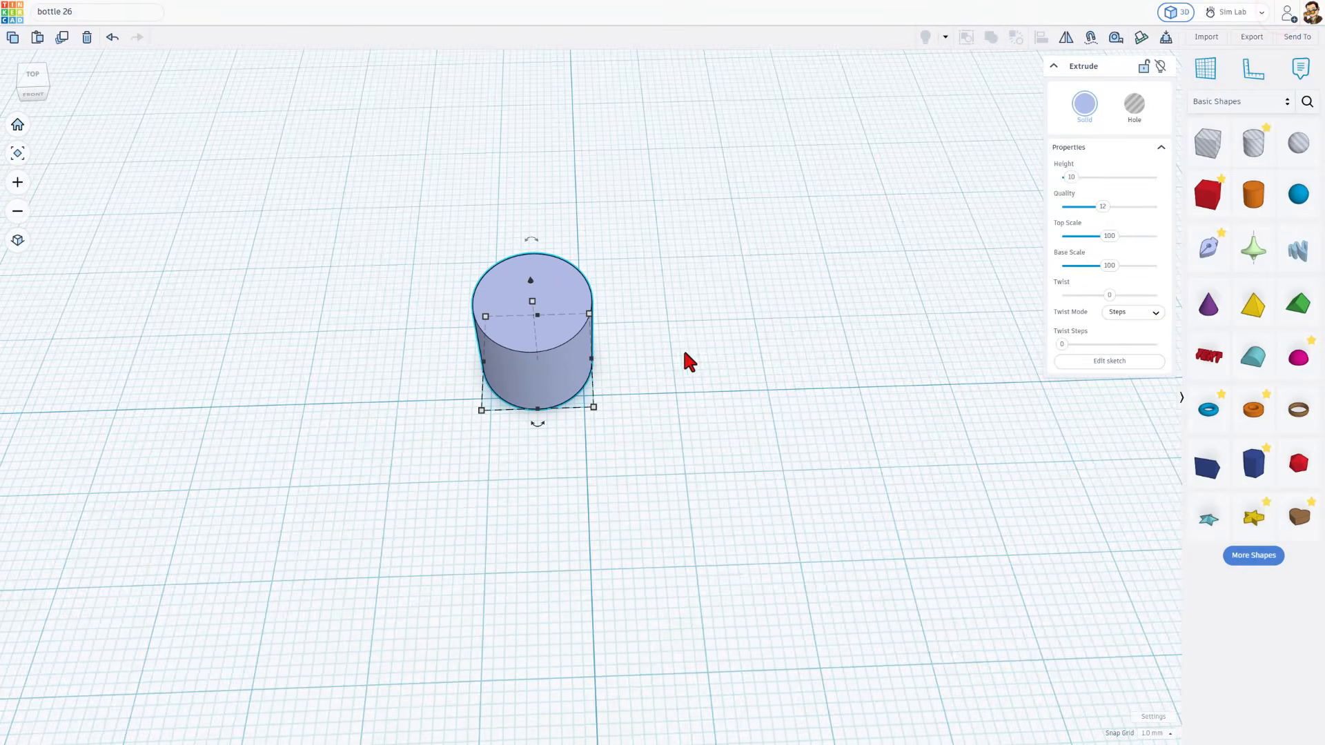
Give the extrusion the lowest quality, a 360 twist in Smooth twist mode and a height of 8
drag(1111, 205, 1086, 214)
drag(1108, 295, 1166, 290)
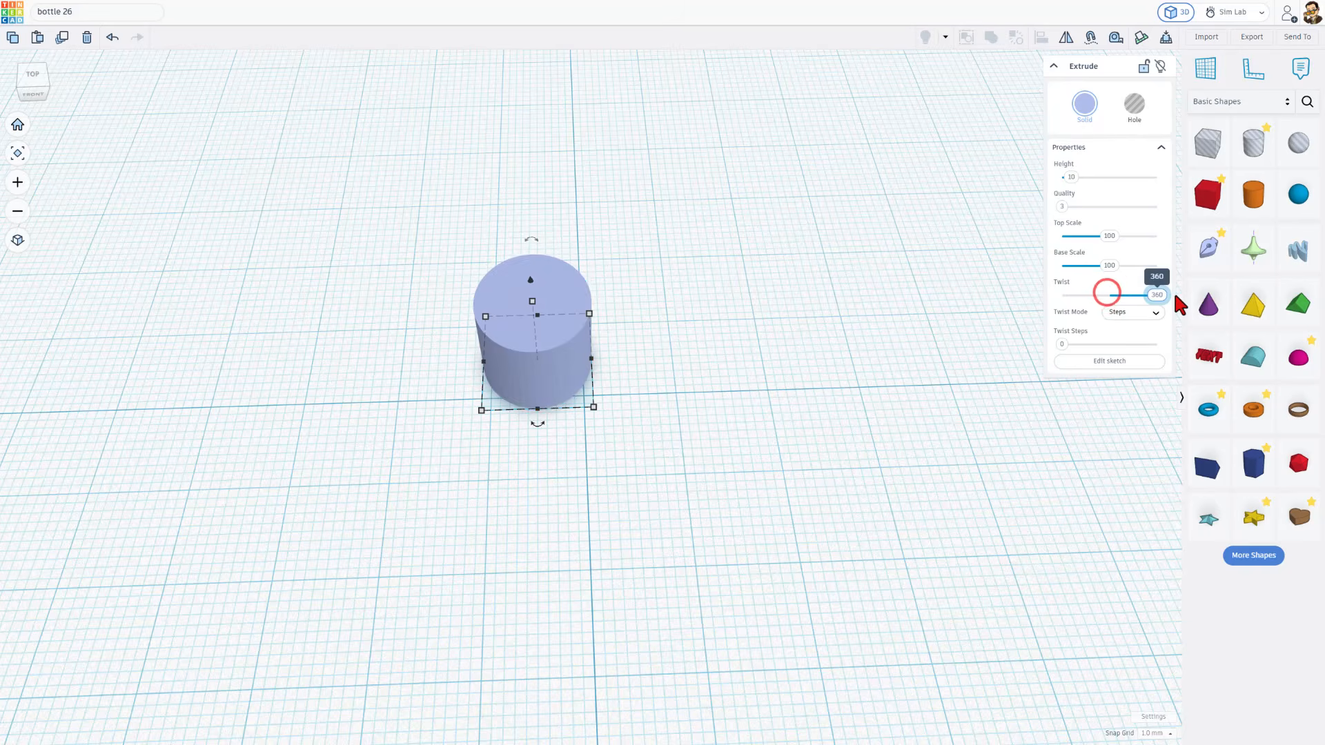
click(1125, 314)
click(1126, 342)
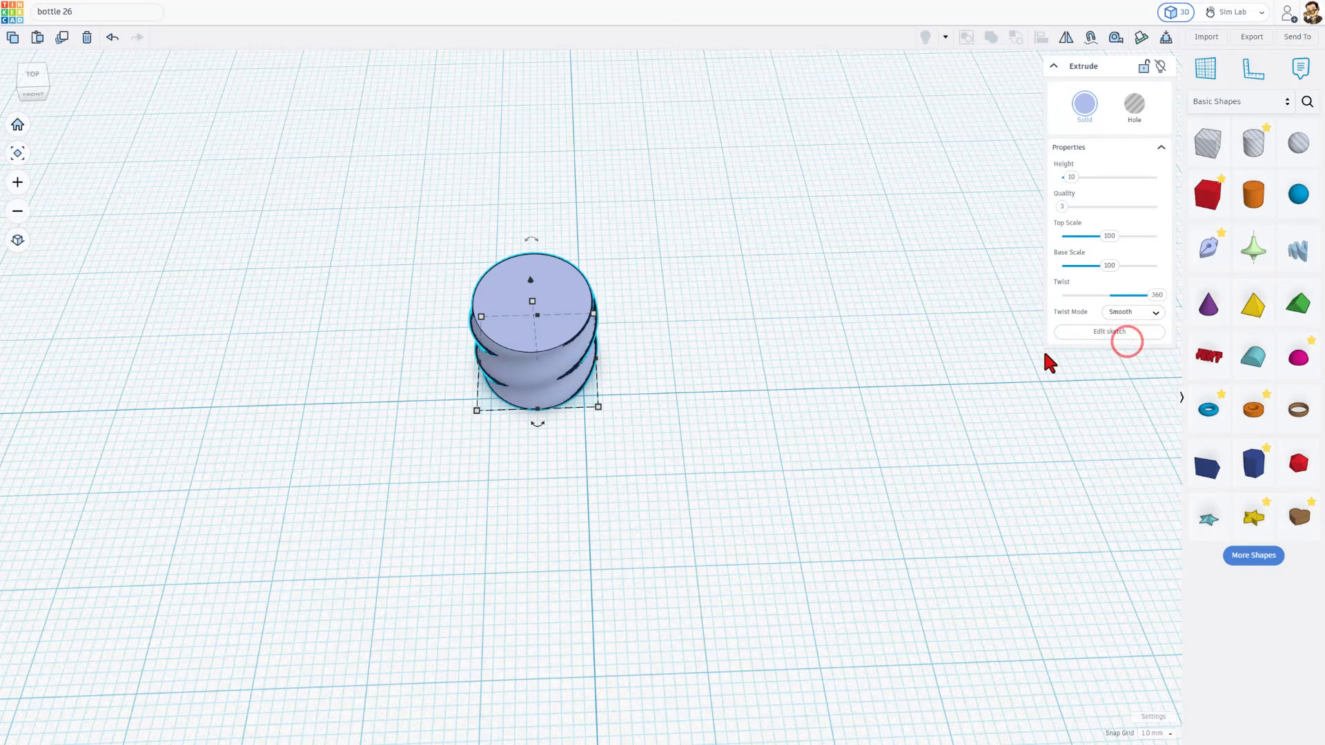
mouse_move(364, 495)
right_down()
mouse_move(464, 431)
mouse_move(436, 417)
mouse_move(358, 420)
right_up()
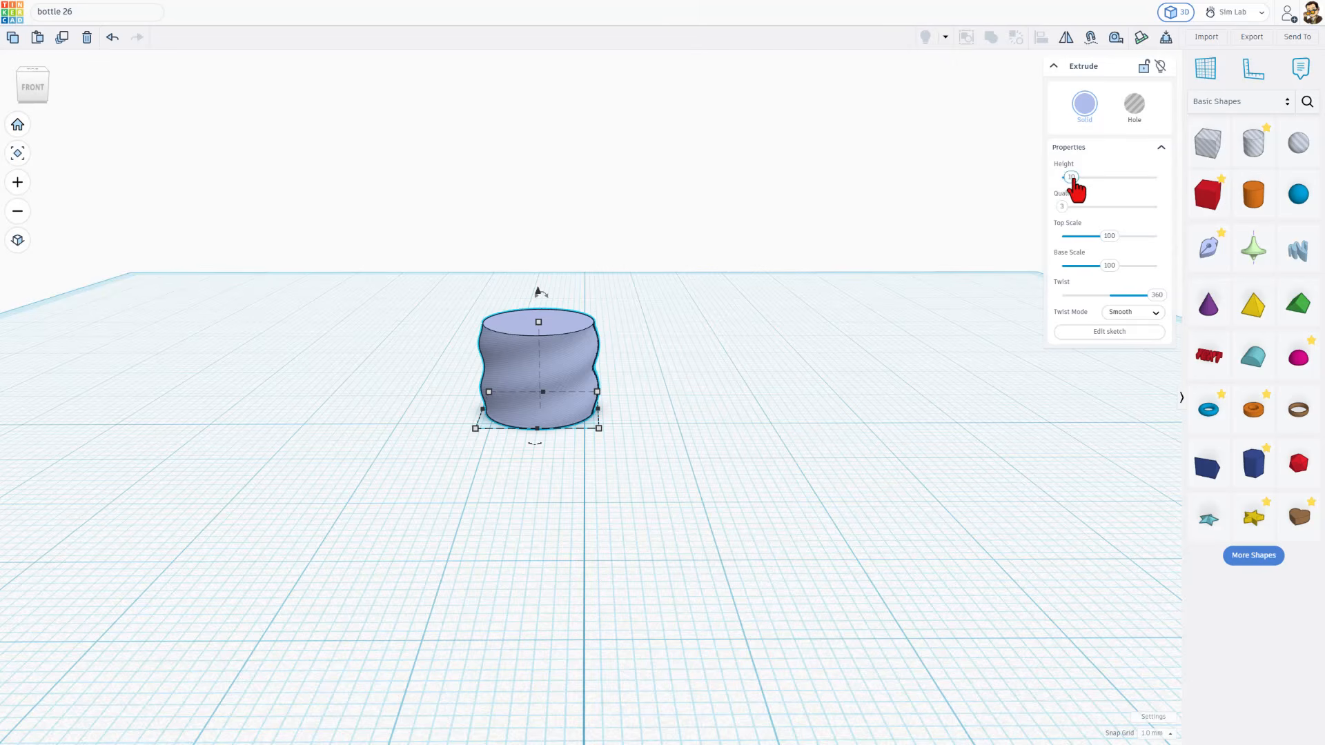
drag(1070, 181, 1069, 179)
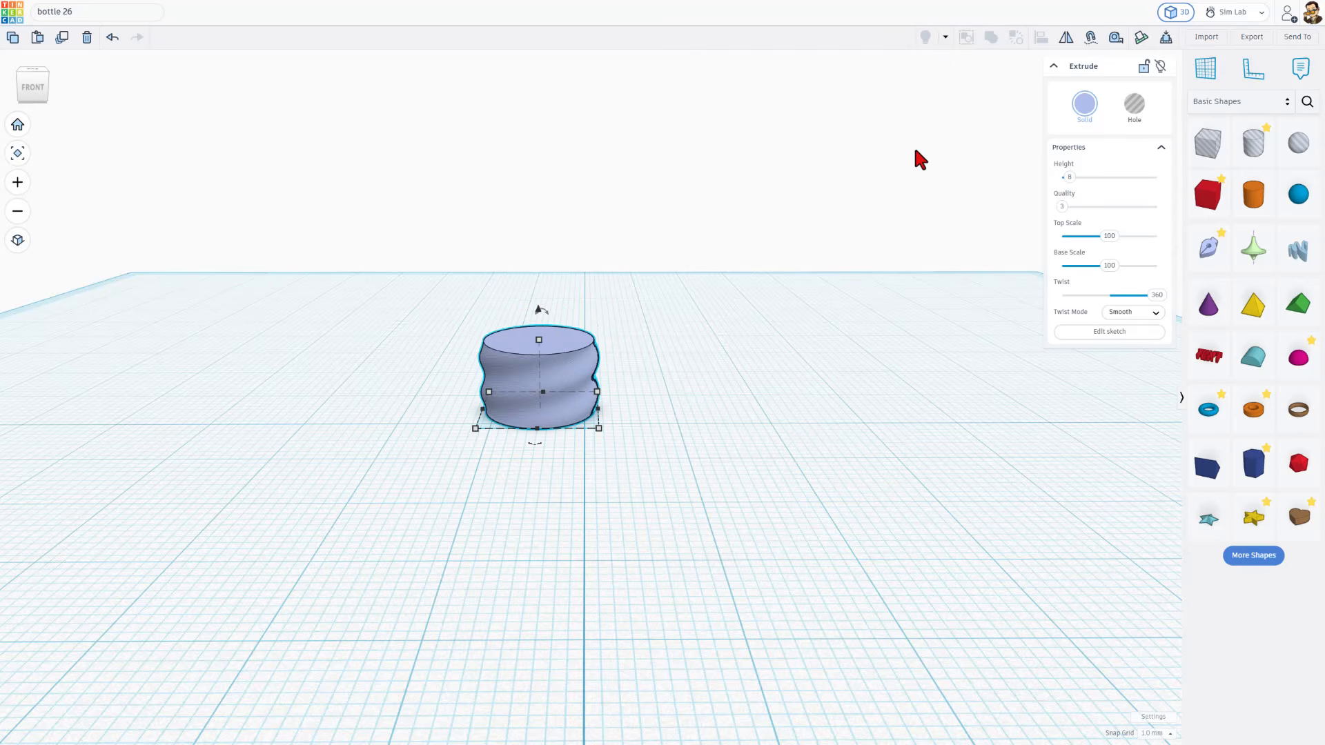
Place a temporary workplane on the top face of the twisted cylinder
mouse_move(383, 400)
right_down()
mouse_move(433, 398)
mouse_move(371, 393)
mouse_move(403, 411)
right_up()
key(w)
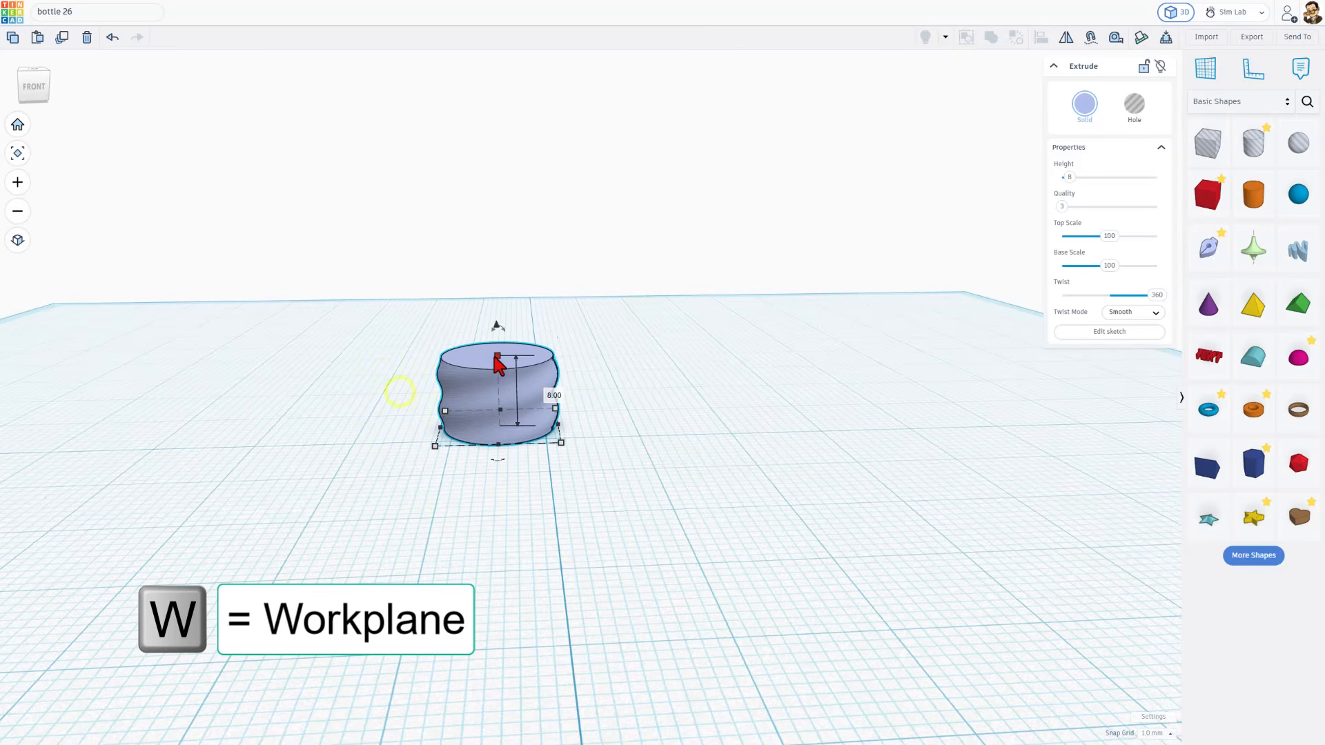
click(436, 447)
click(501, 471)
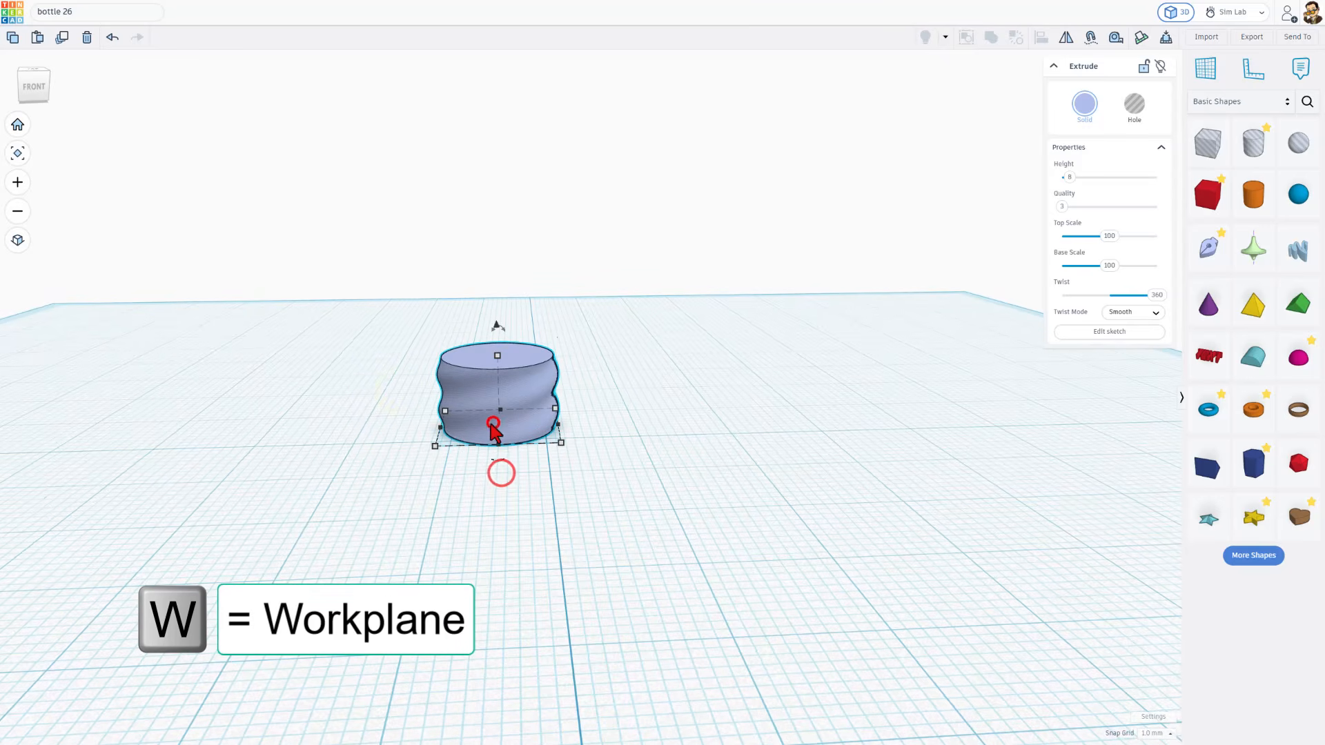
key(w)
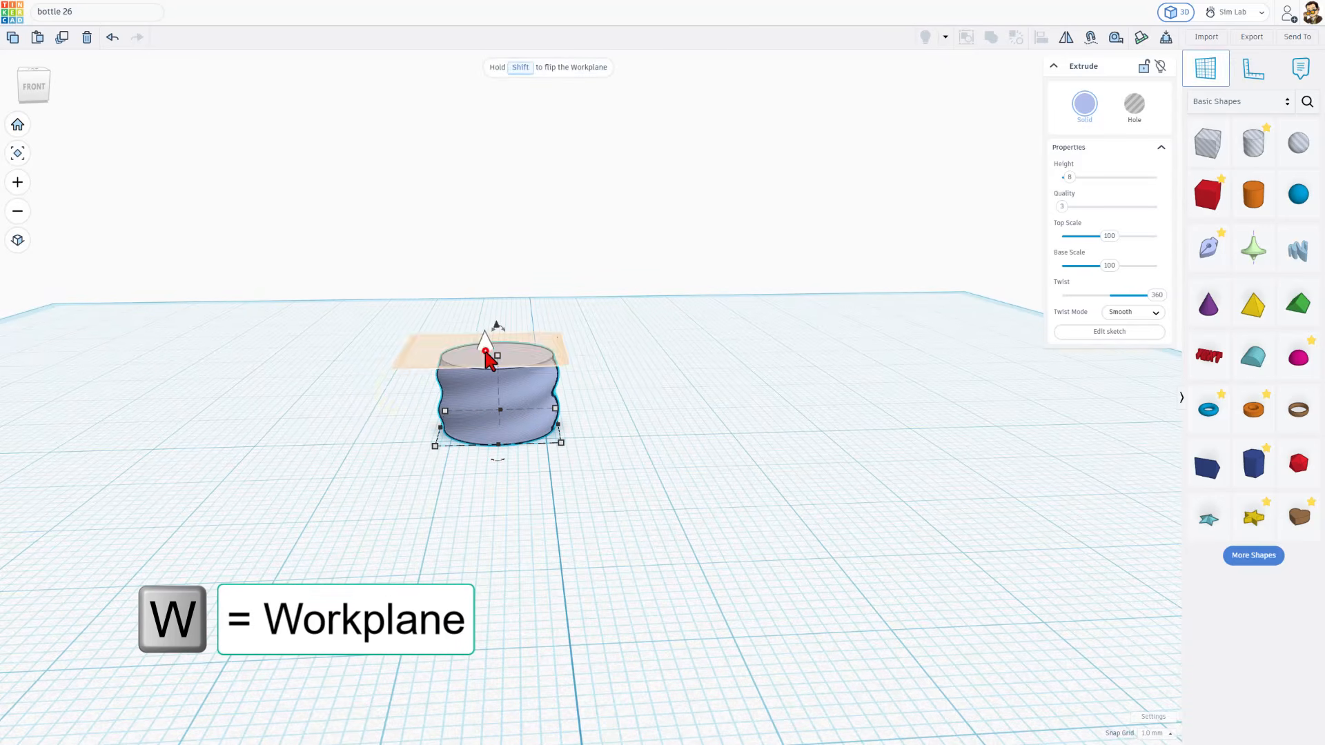
click(486, 344)
Duplicate the twisted cylinder and drop the copy onto the raised workplane so it stacks on the original
key(ctrl+d)
click(519, 432)
key(d)
key(ctrl+d)
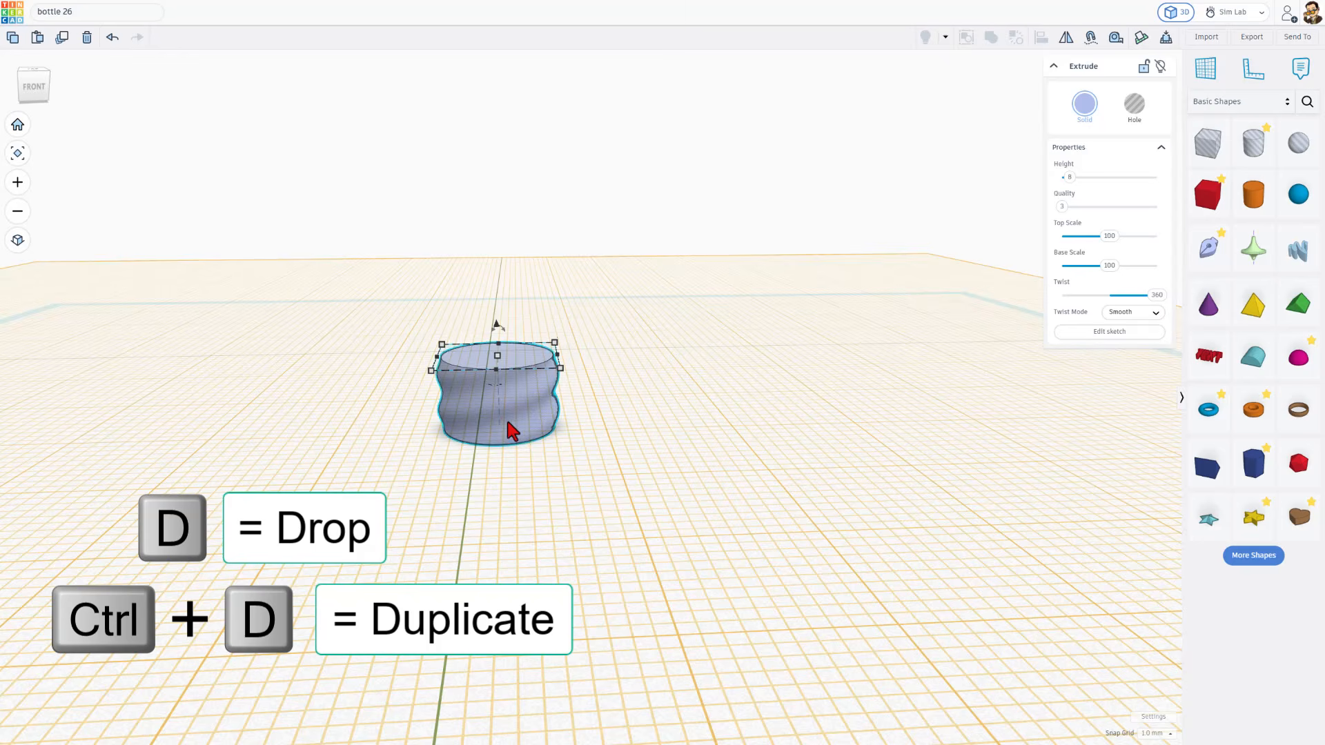
key(d)
click(610, 420)
right_drag(611, 346, 652, 314)
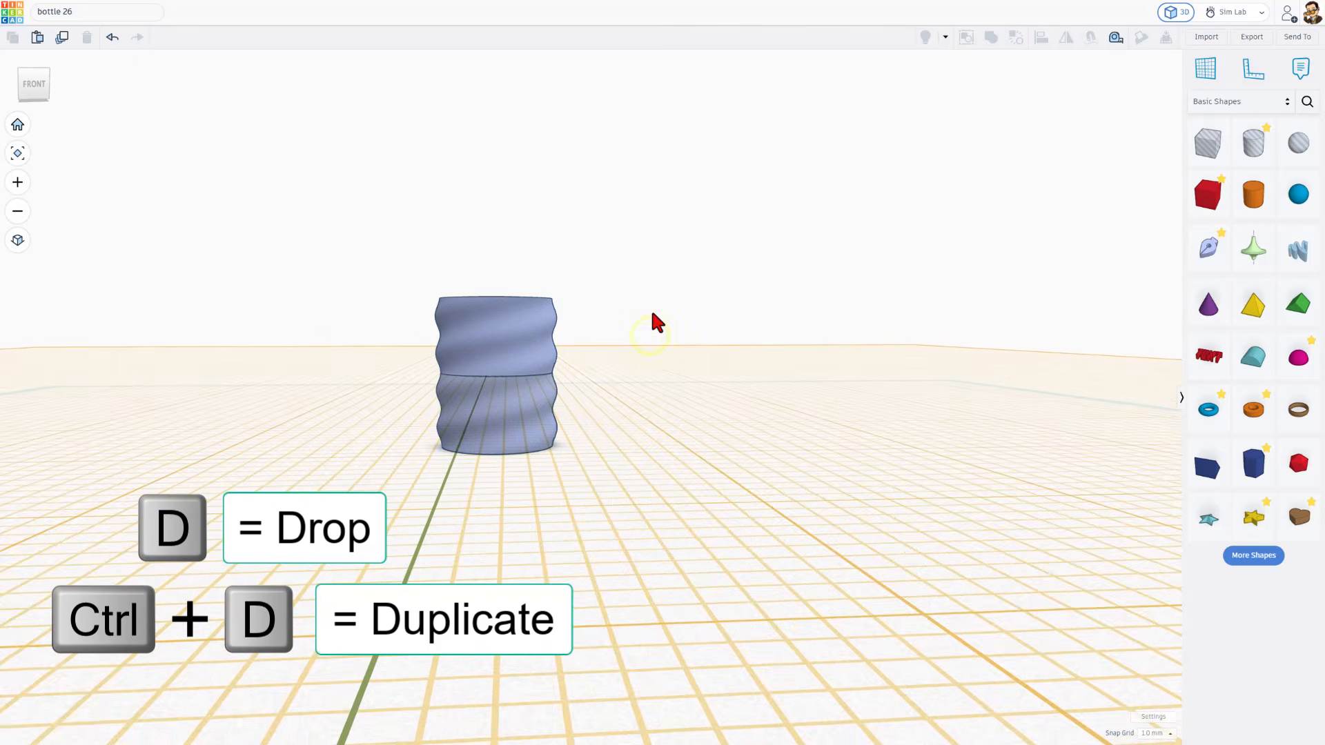
Delete the upper stacked copy and return the workplane to the base grid
click(476, 339)
key(Delete)
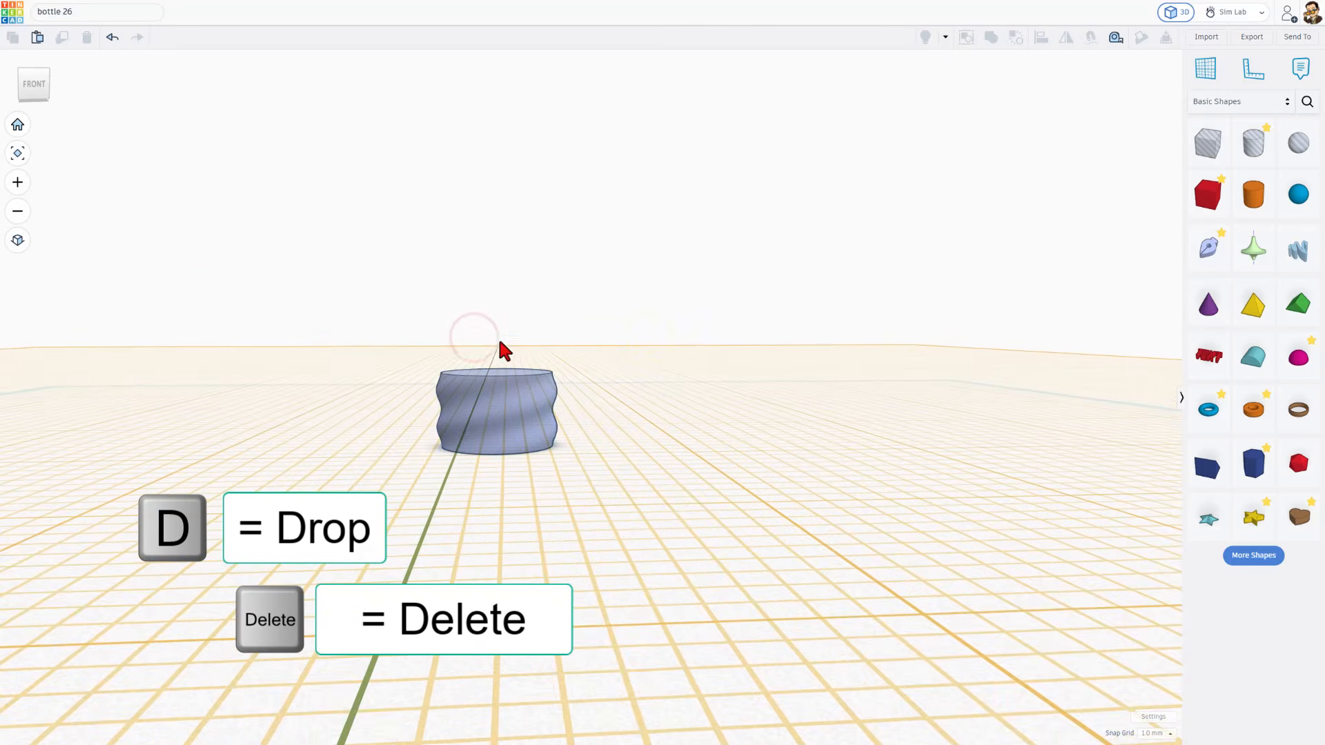
key(w)
right_drag(594, 442, 632, 432)
click(604, 461)
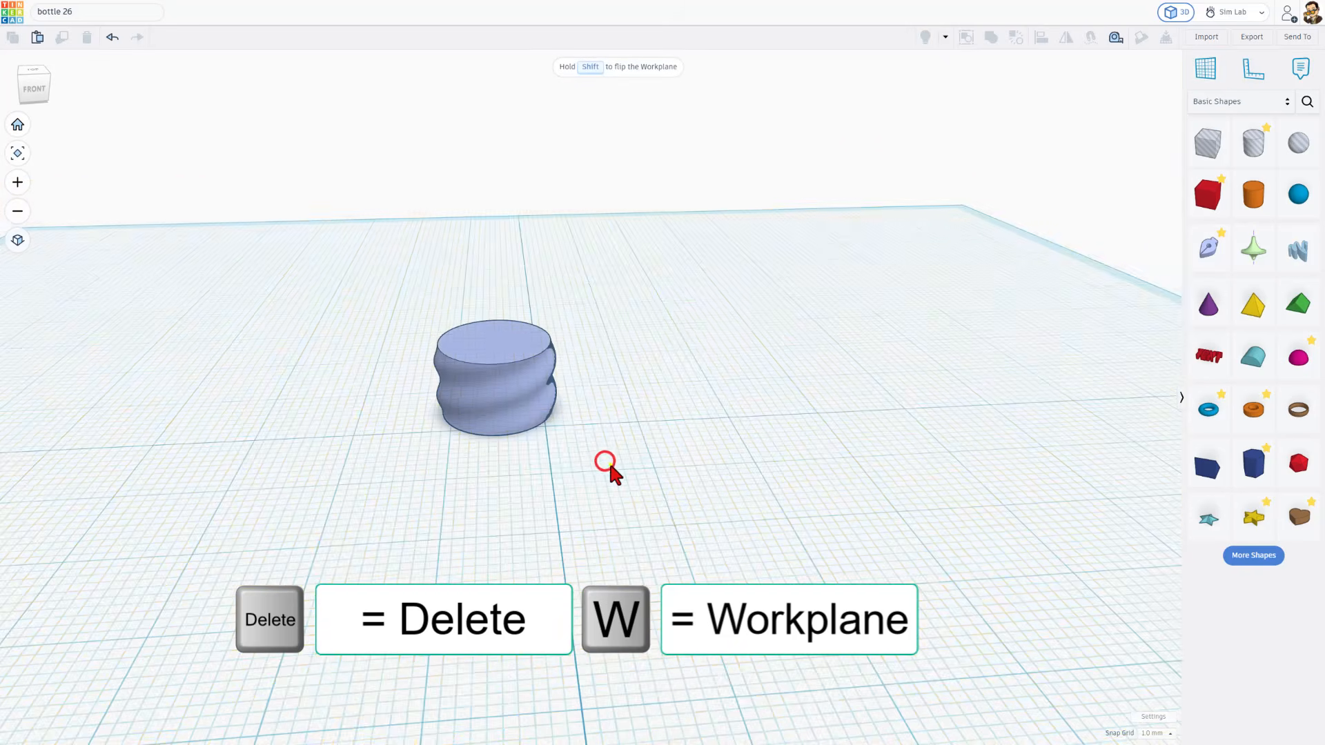
Duplicate the twisted cylinder and move the copy sideways, clear of the original
click(511, 416)
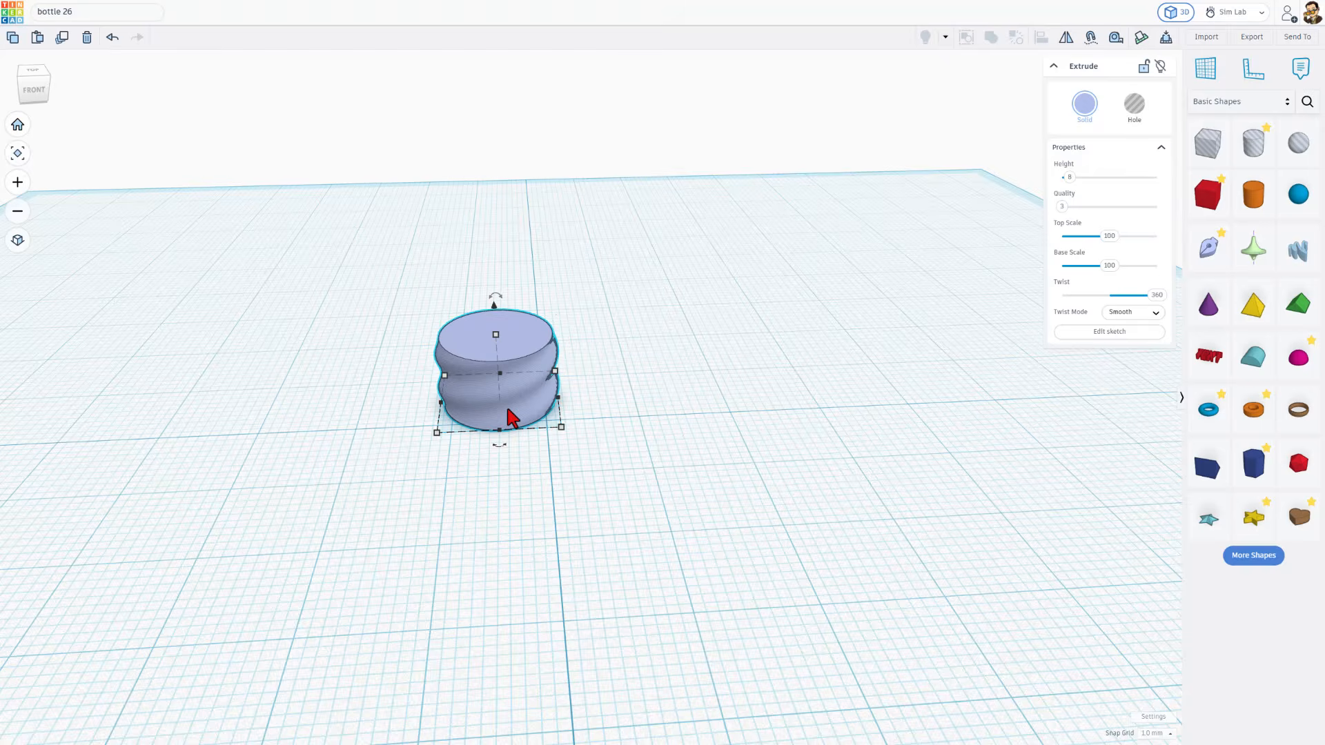
key(ctrl+d)
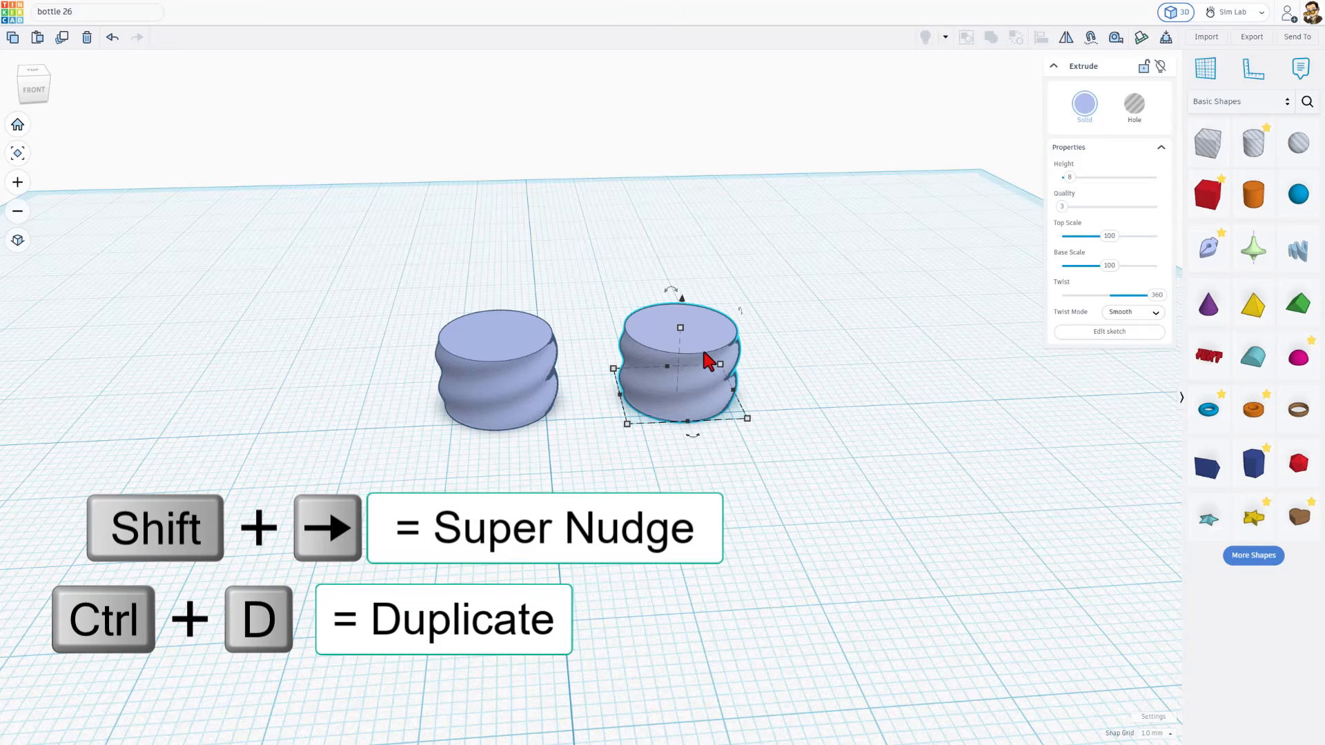
Turn the copied twisted cylinder into a hole and set the 13 mm dimension of its sketched ellipse to 13.3 mm
click(1134, 105)
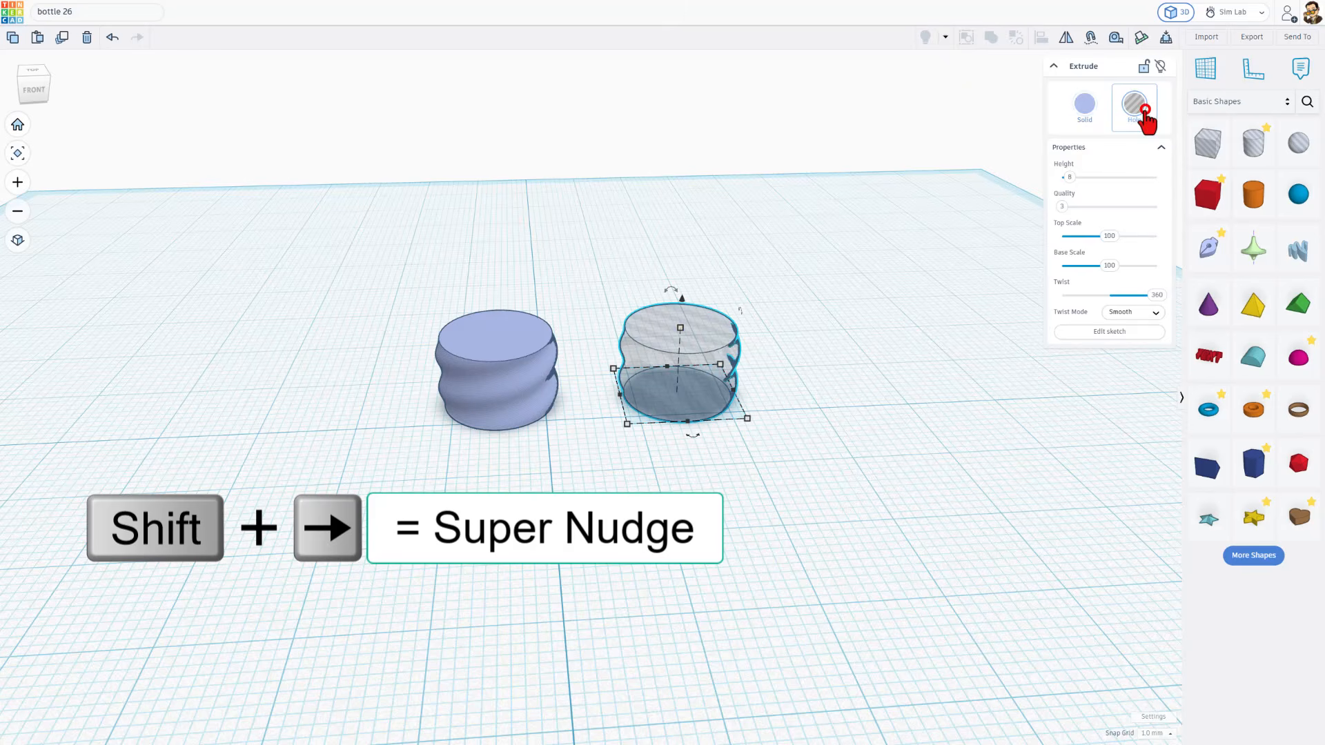
click(1111, 333)
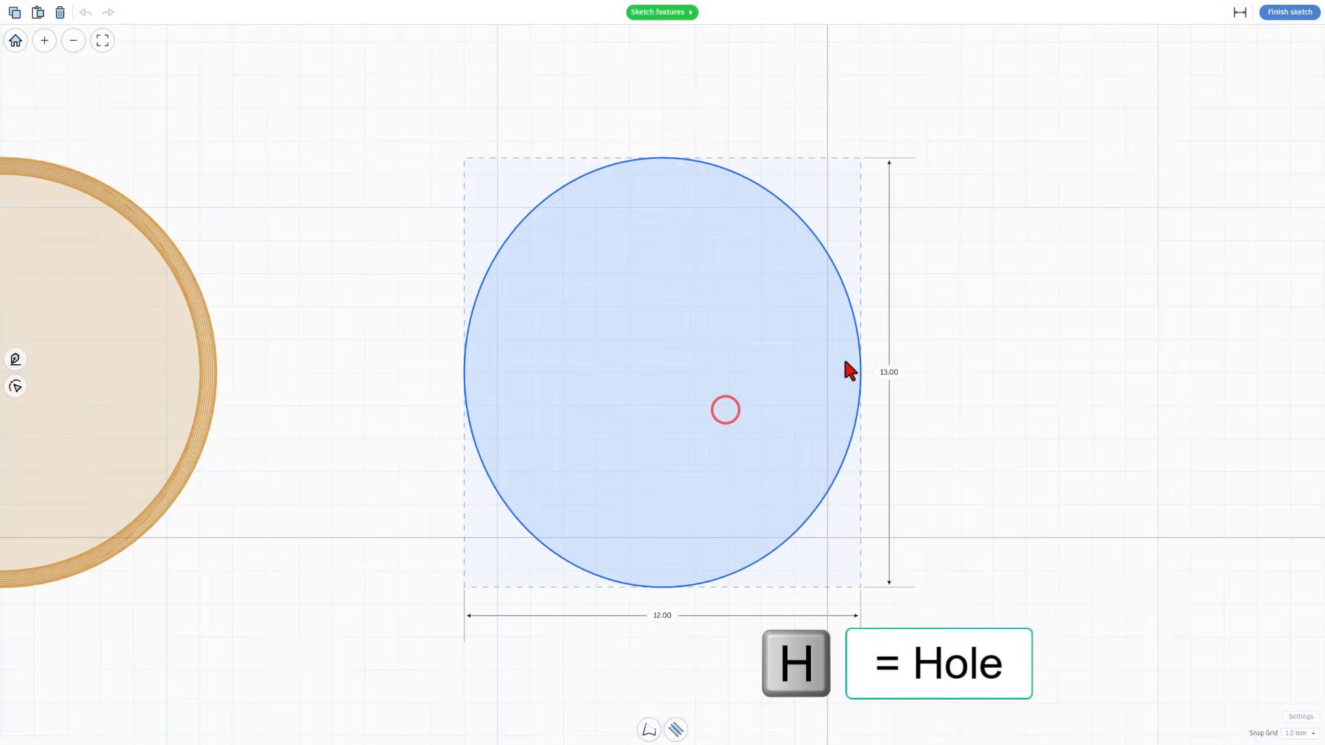
click(889, 372)
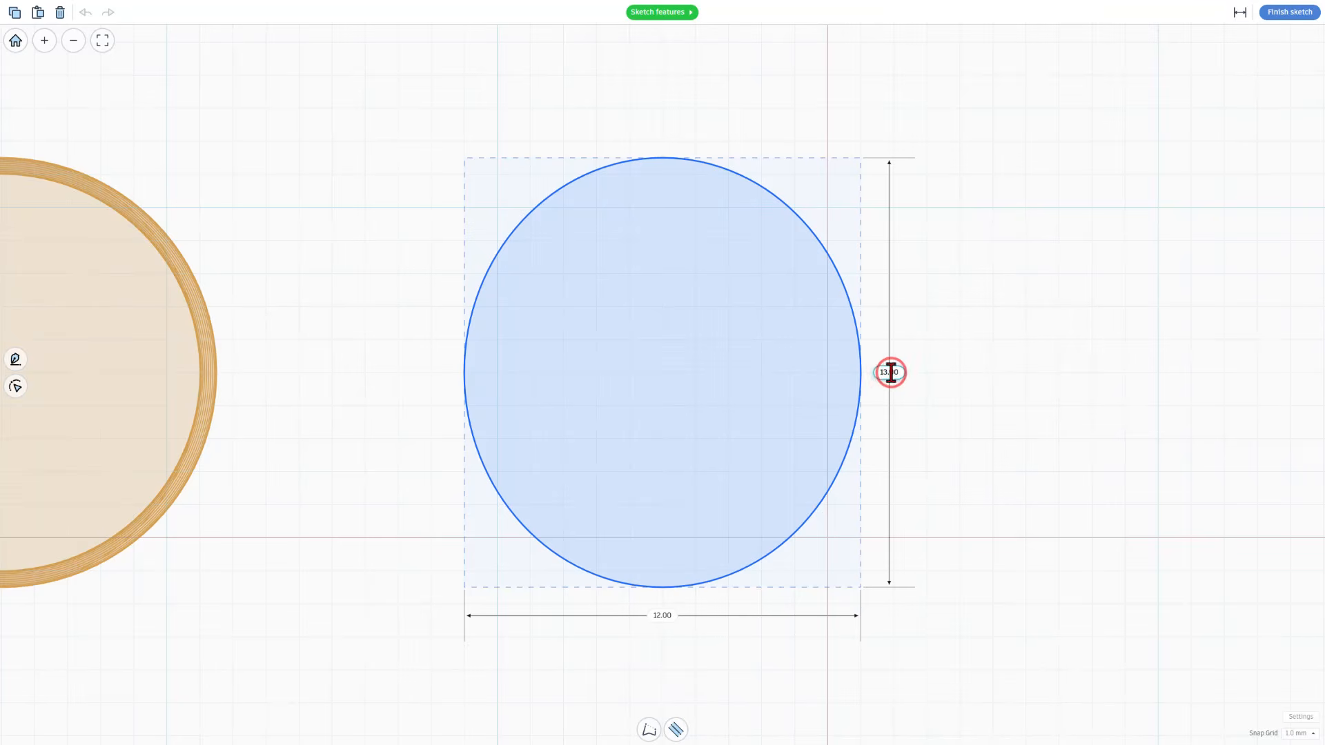
text(13.3)
key(Return)
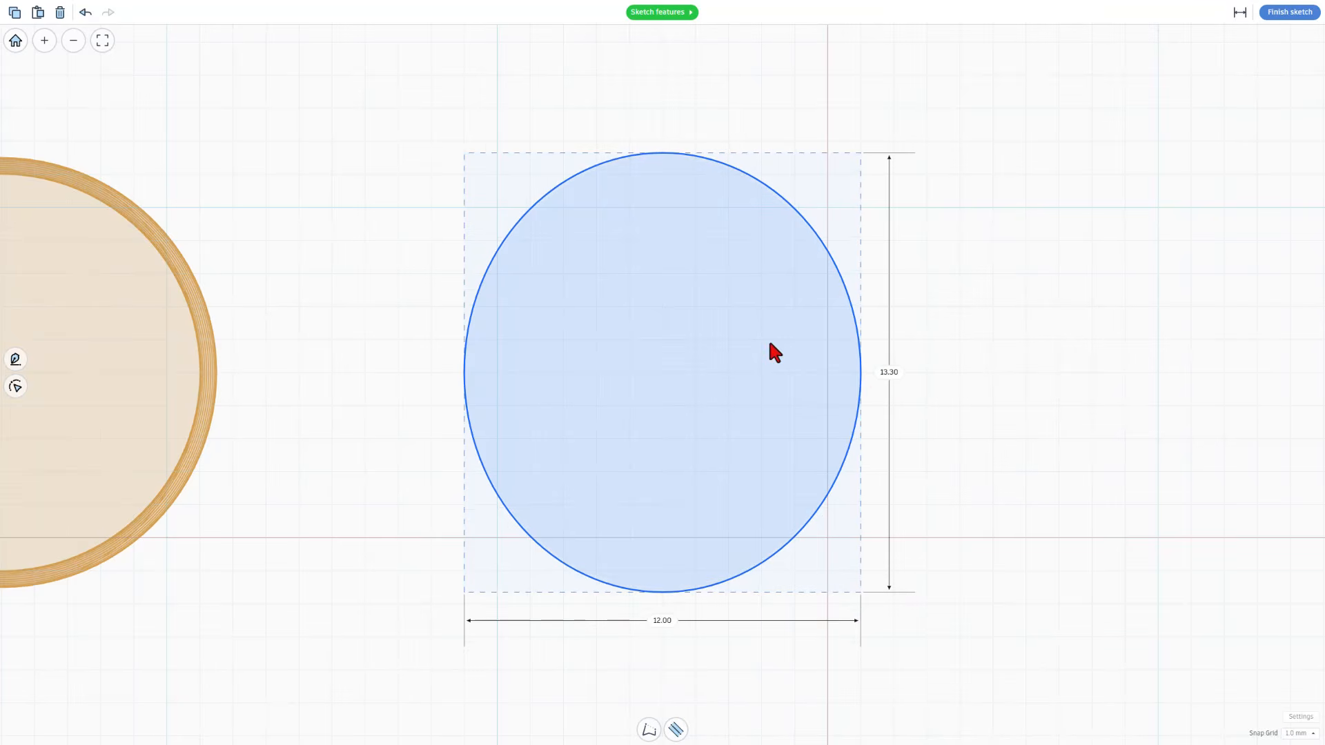
Set the ellipse's width to 12.3 mm and finish the sketch of the hole copy
click(663, 620)
drag(663, 623, 689, 622)
text(3)
key(Return)
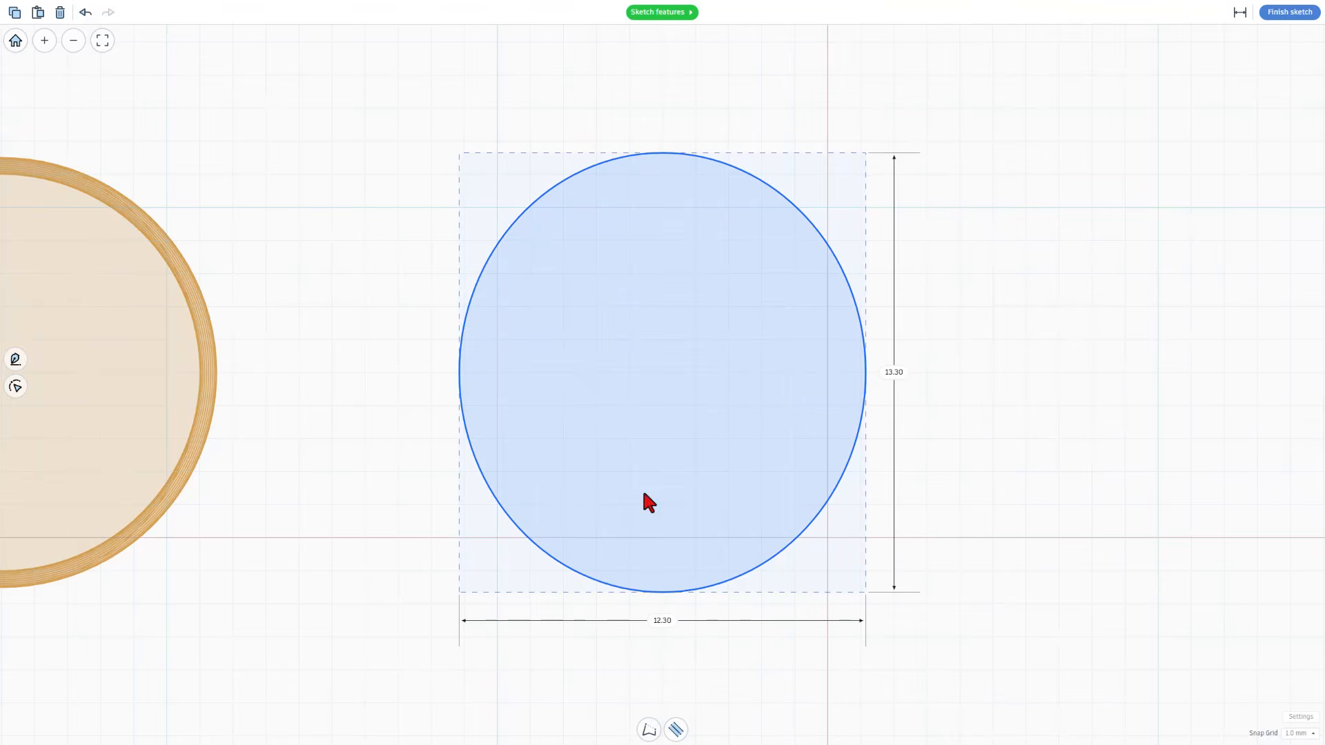
click(1276, 15)
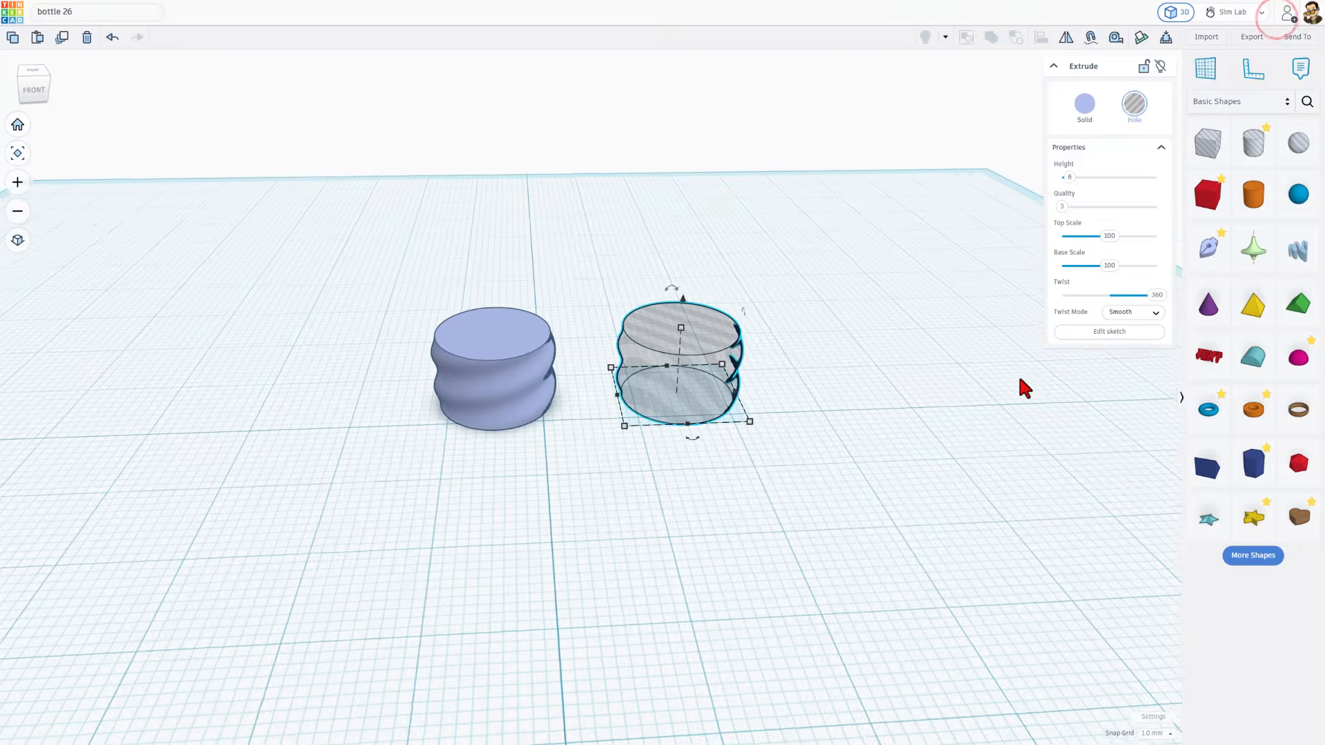
Move both twisted cylinders together sideways to clear the middle of the workplane, and deselect them
drag(340, 317, 1037, 388)
click(859, 477)
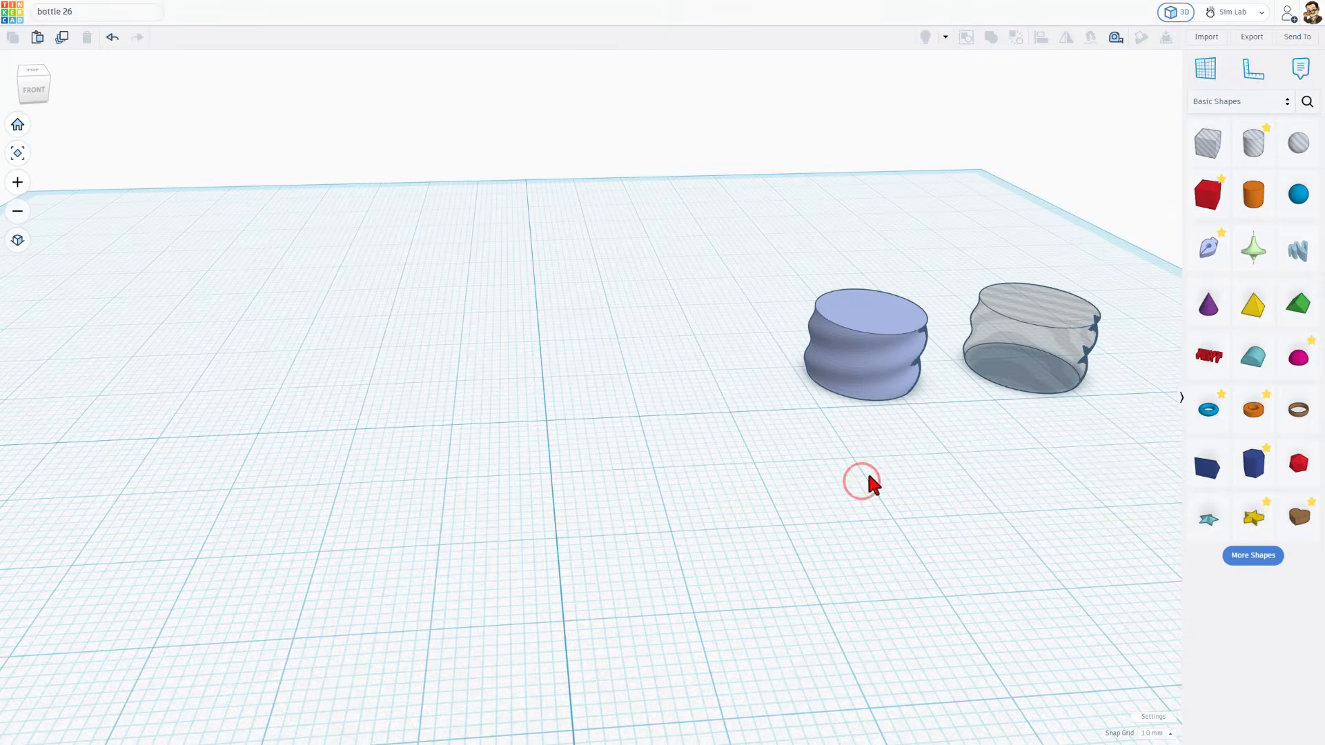
right_drag(867, 472, 876, 384)
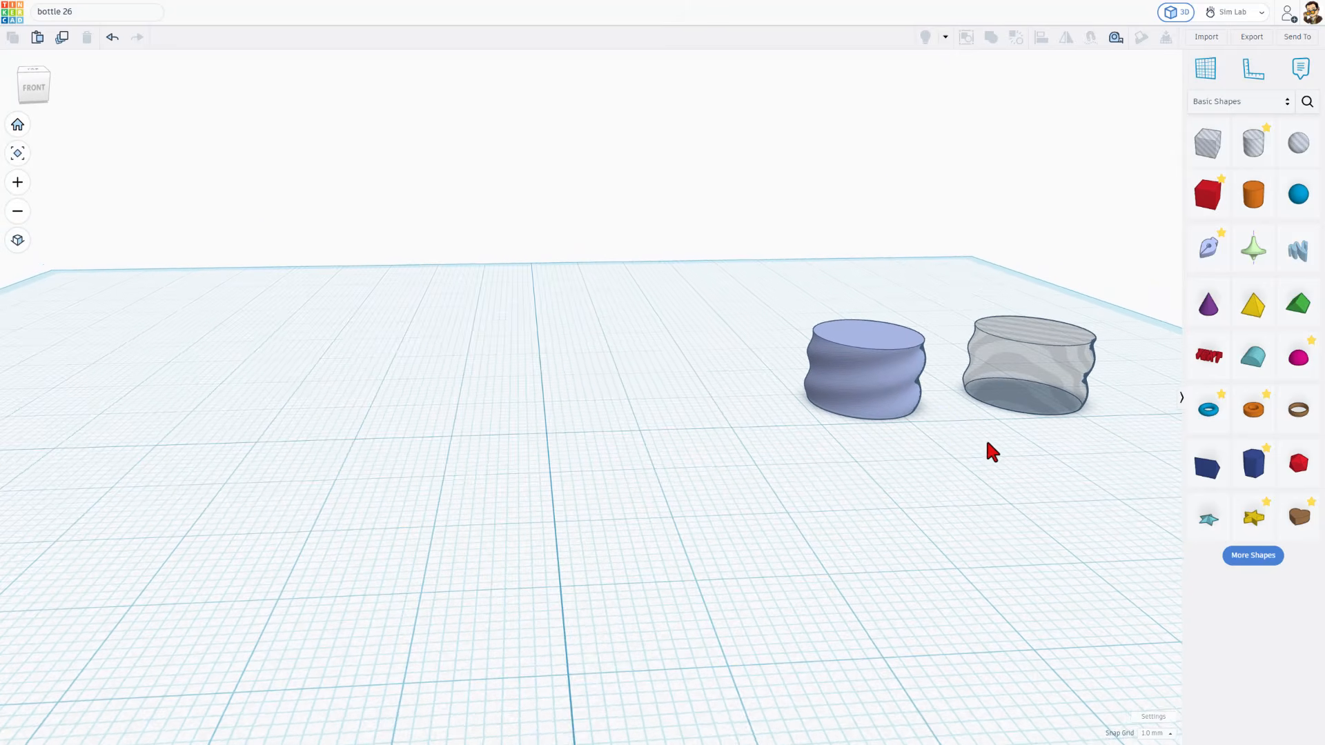
right_drag(987, 444, 941, 449)
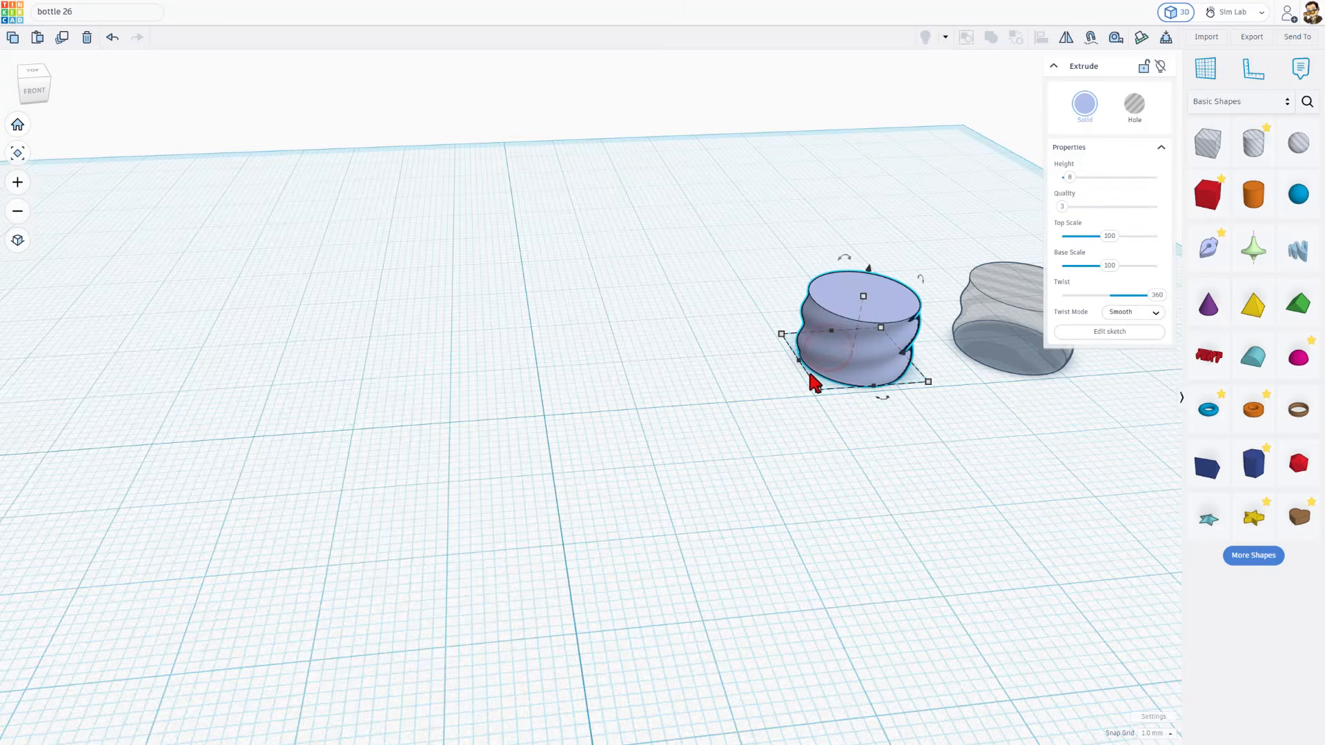
Check the base length and width of the solid twisted cylinder
click(817, 390)
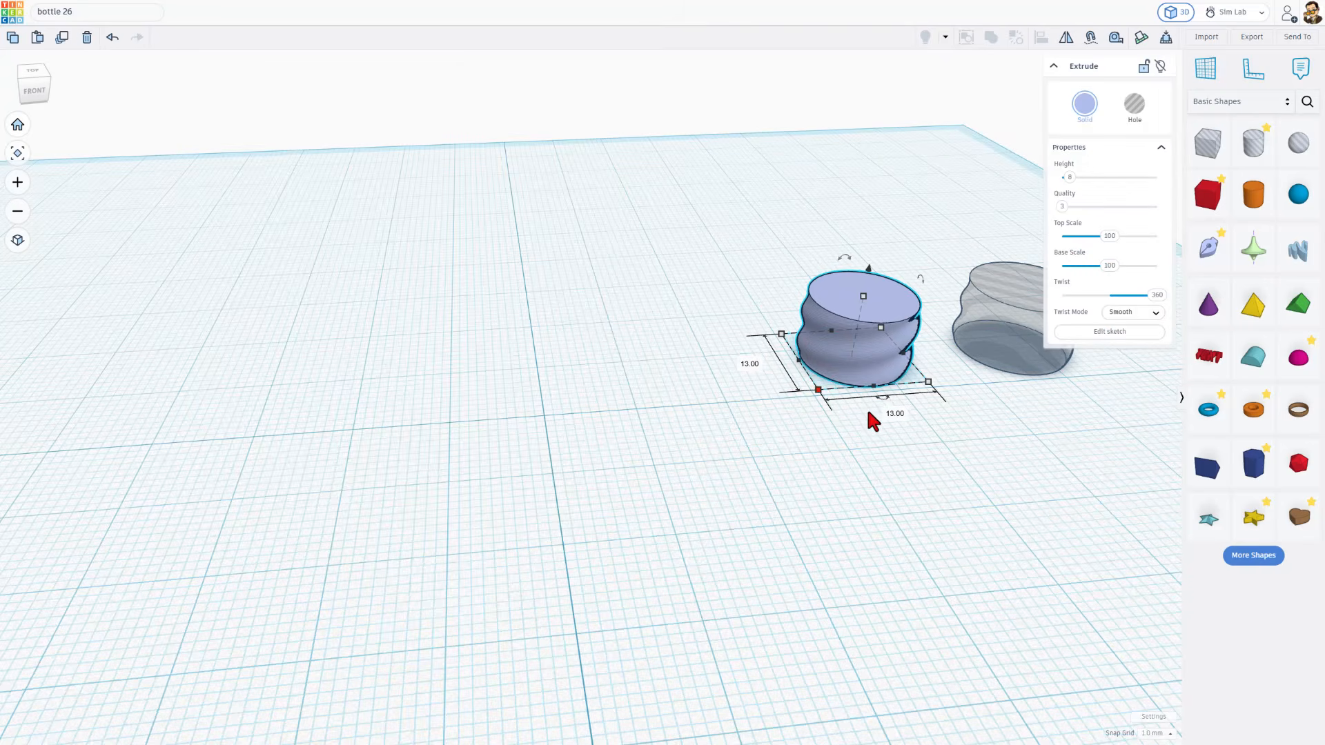
right_drag(802, 364, 809, 372)
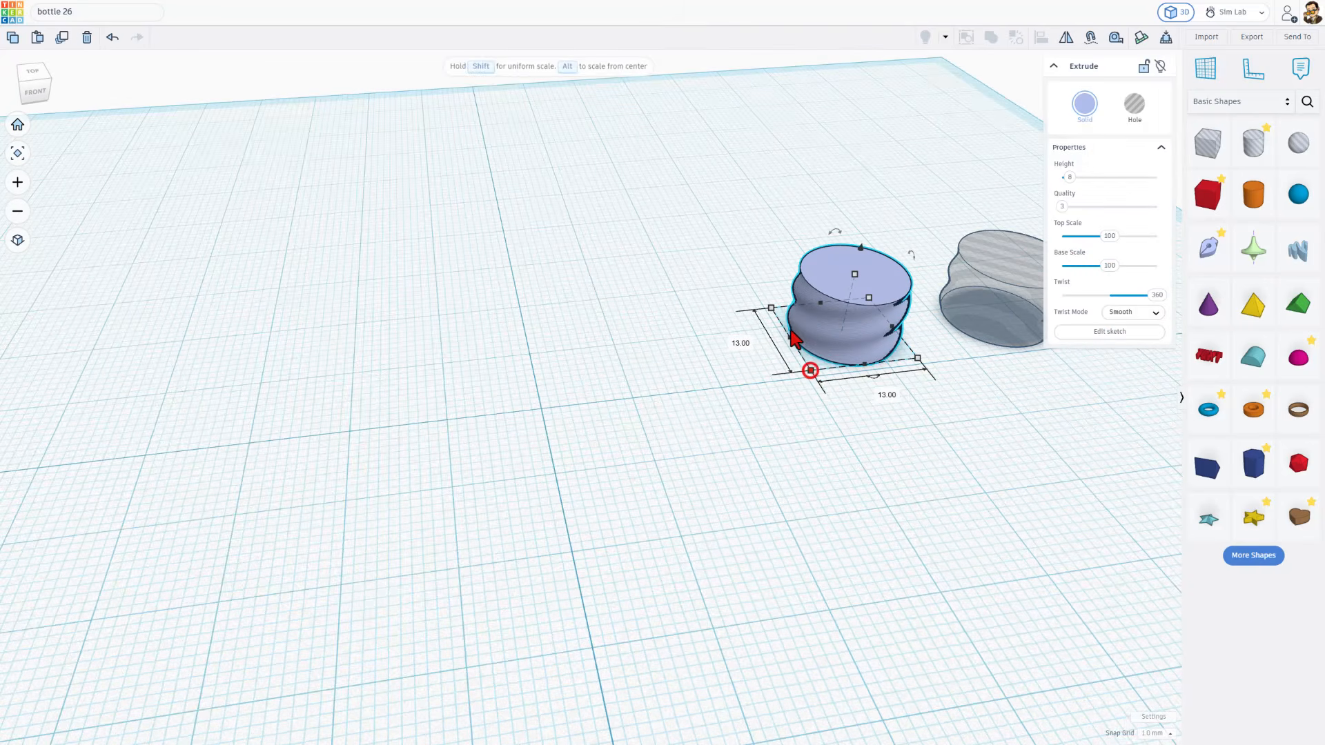
right_drag(875, 436, 842, 370)
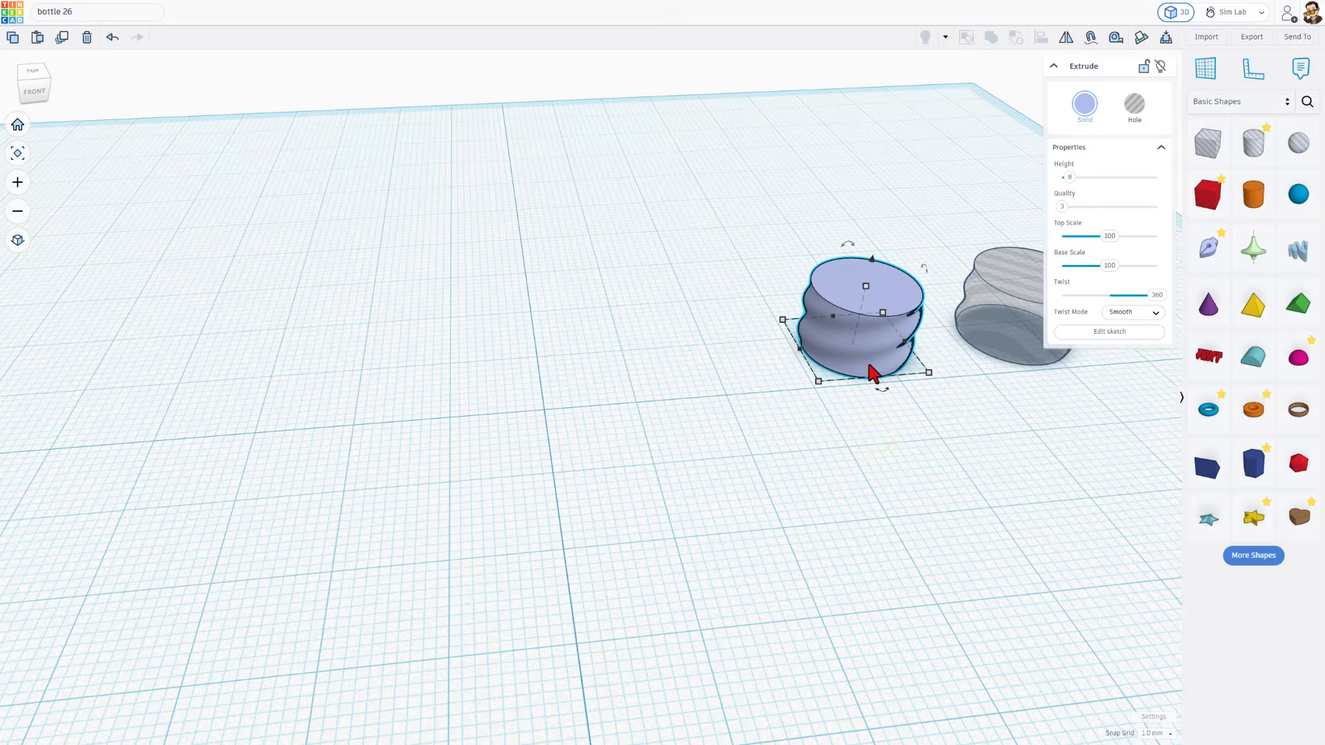
click(846, 412)
right_drag(875, 419, 868, 413)
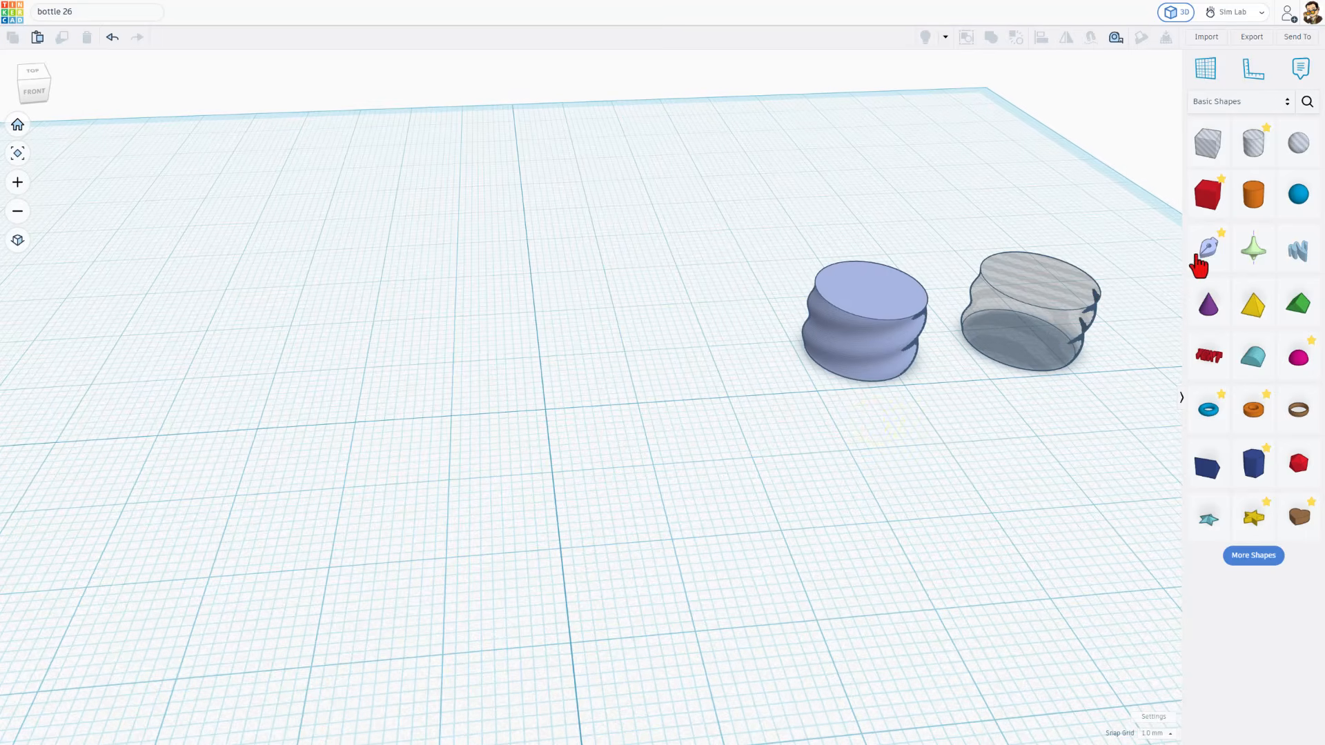
Place a revolve sketch on the workplane and draw a horizontal base line about 8 mm outward from the axis origin
click(1251, 252)
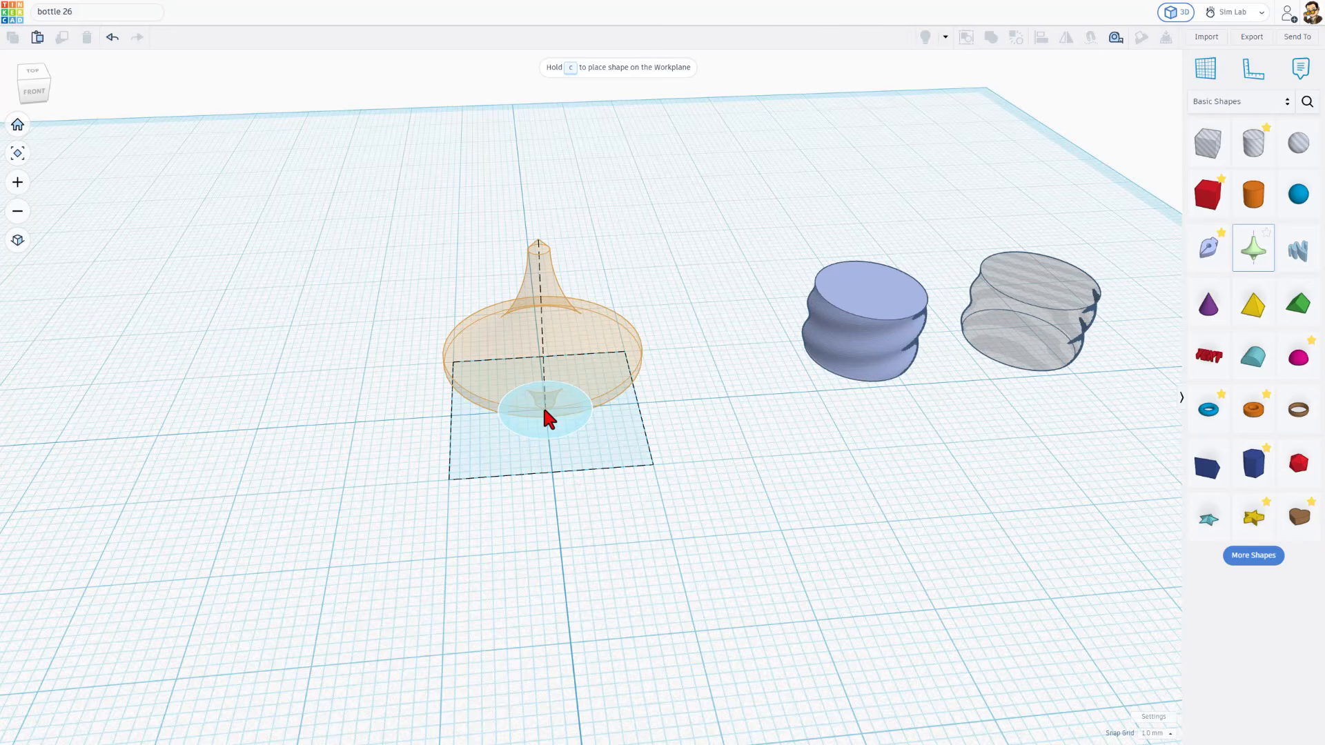
click(544, 414)
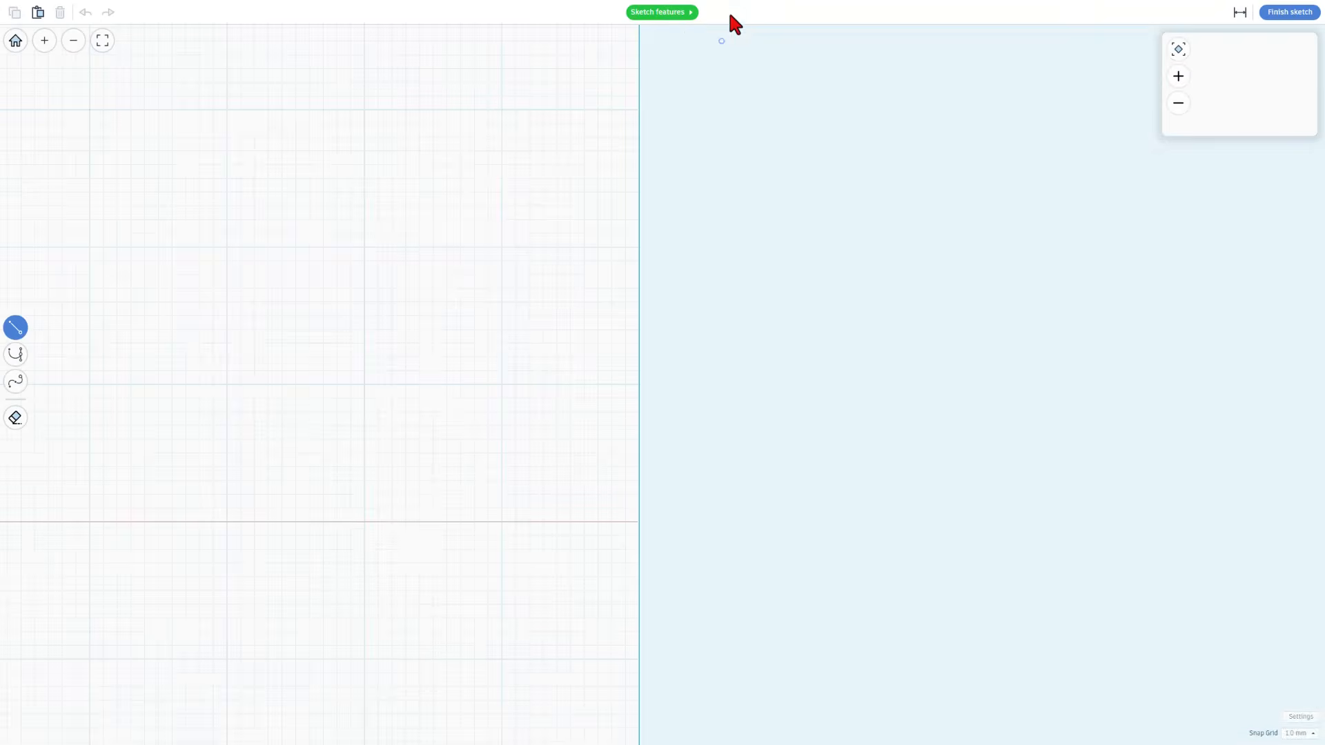
scroll(562, 479, down, 1)
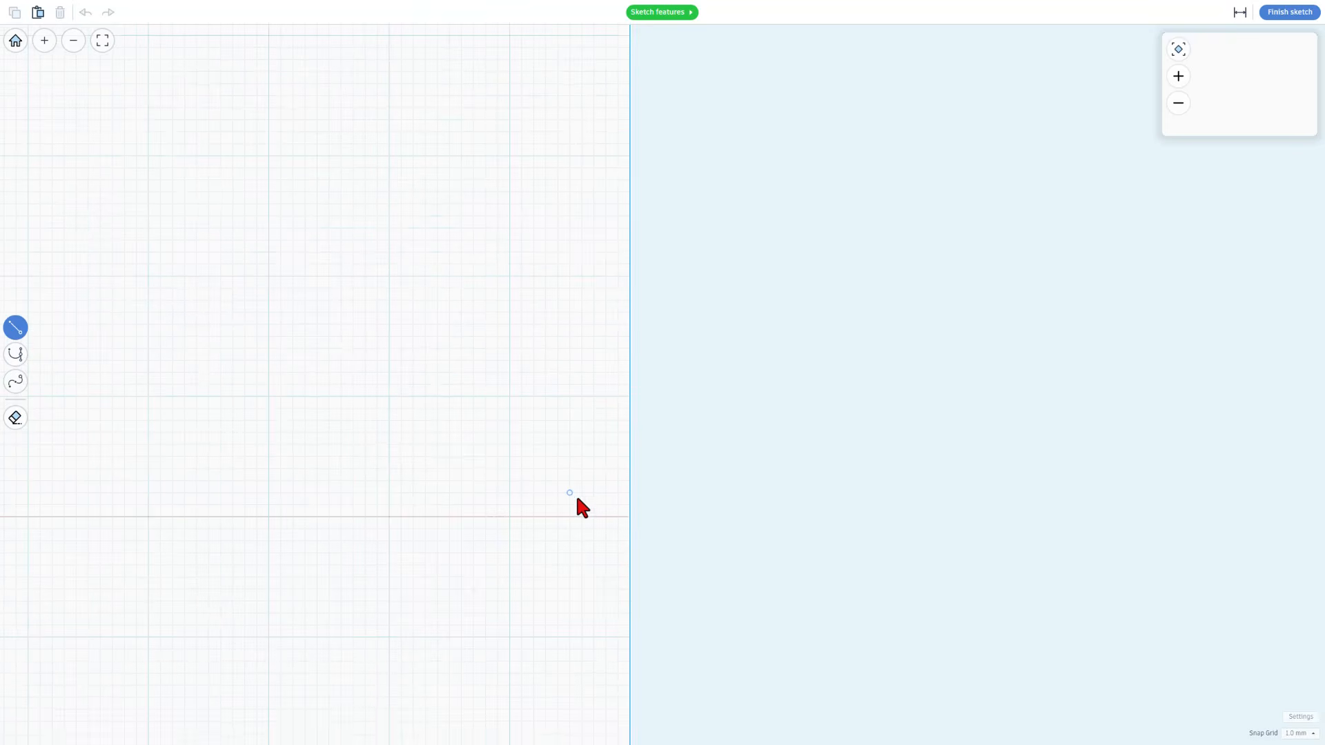
click(629, 517)
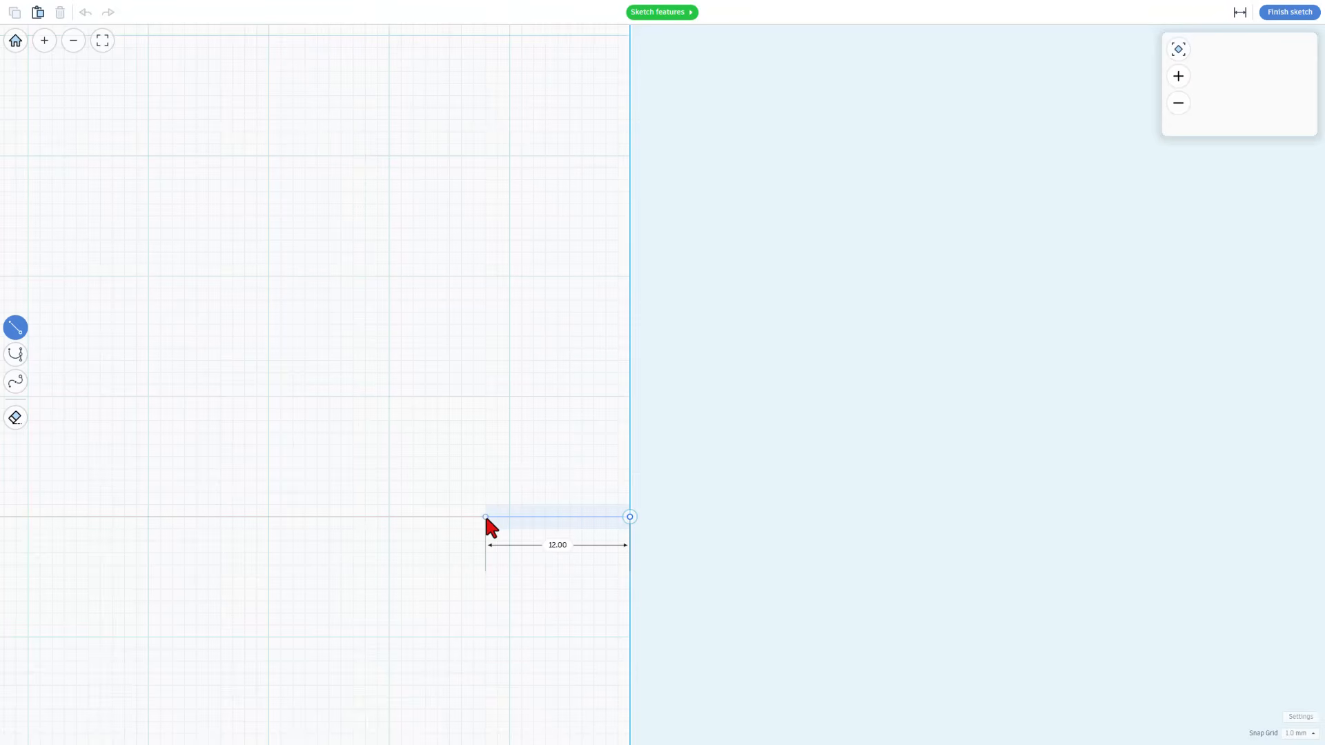
click(532, 517)
Continue the profile with a Bezier curve rounding the bottom corner 2 mm outward and 2 mm upward, ending in a sharp transition
scroll(506, 509, up, 1)
middle_drag(506, 509, 564, 640)
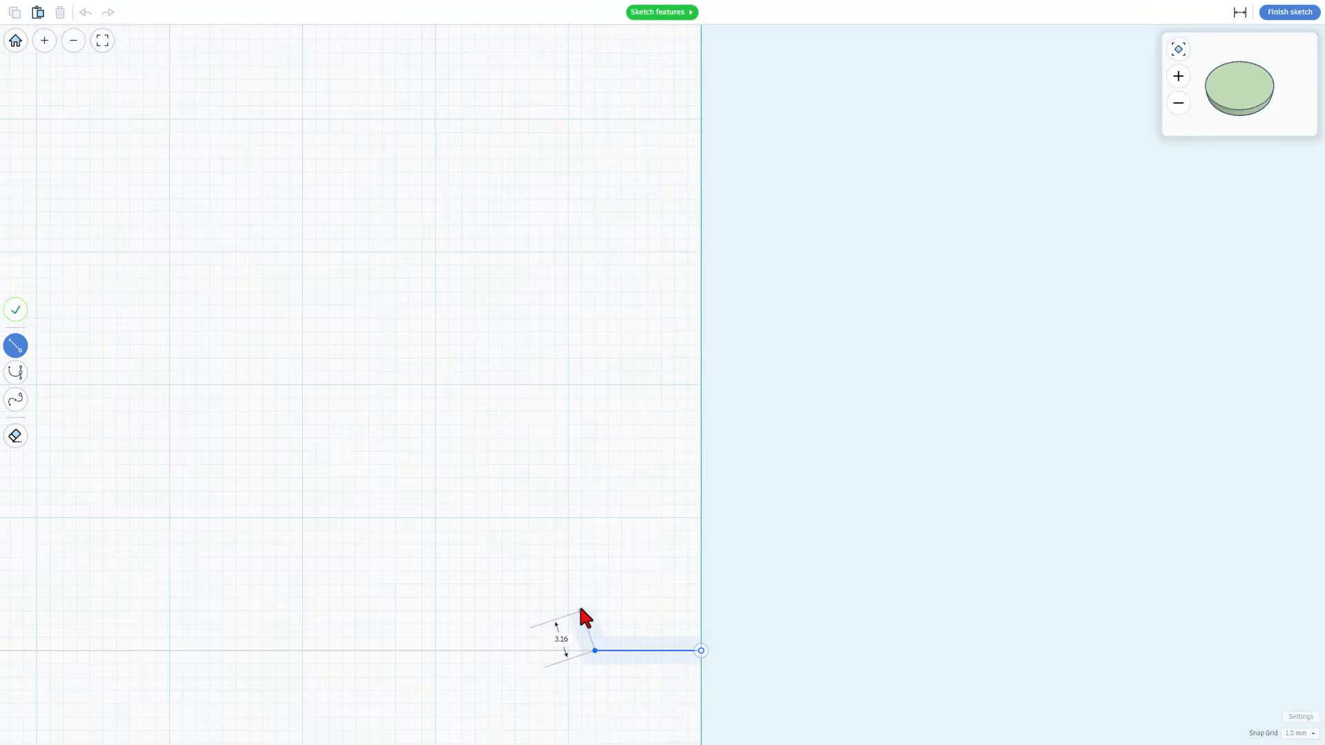
key(2)
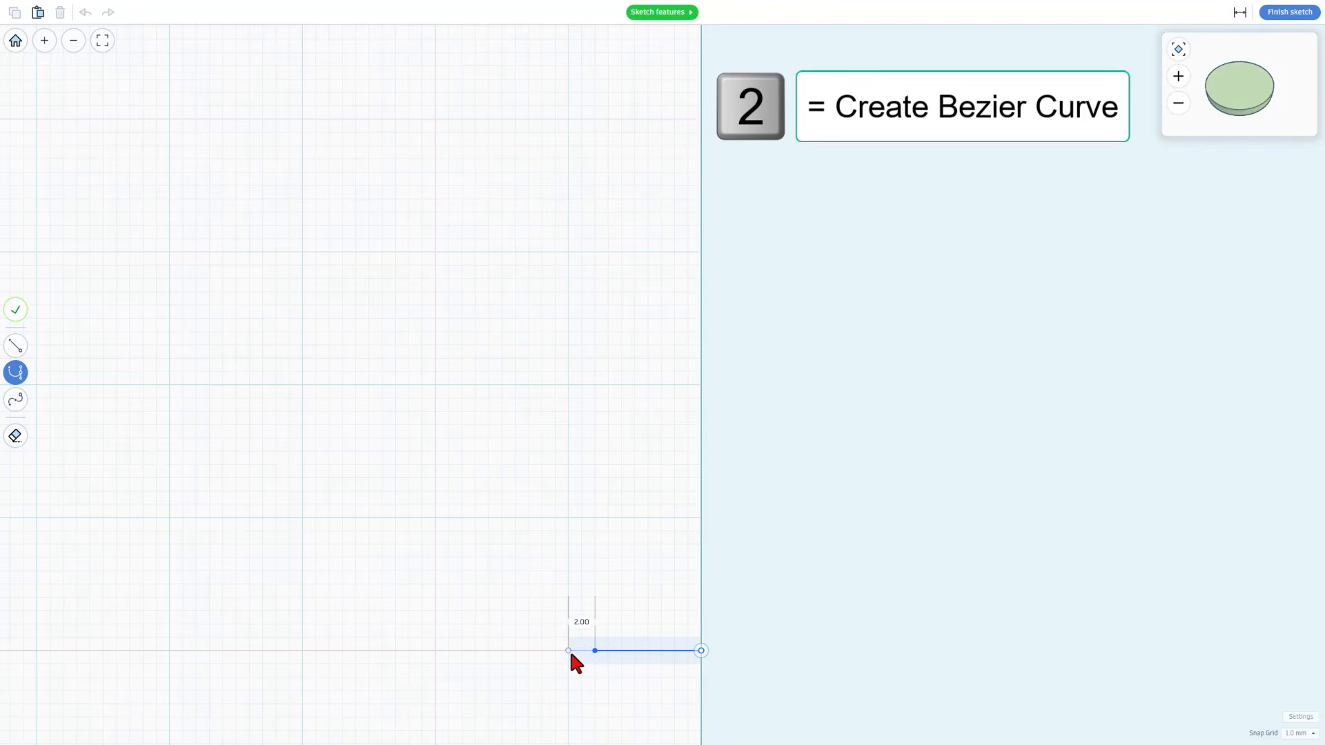
drag(568, 625, 568, 598)
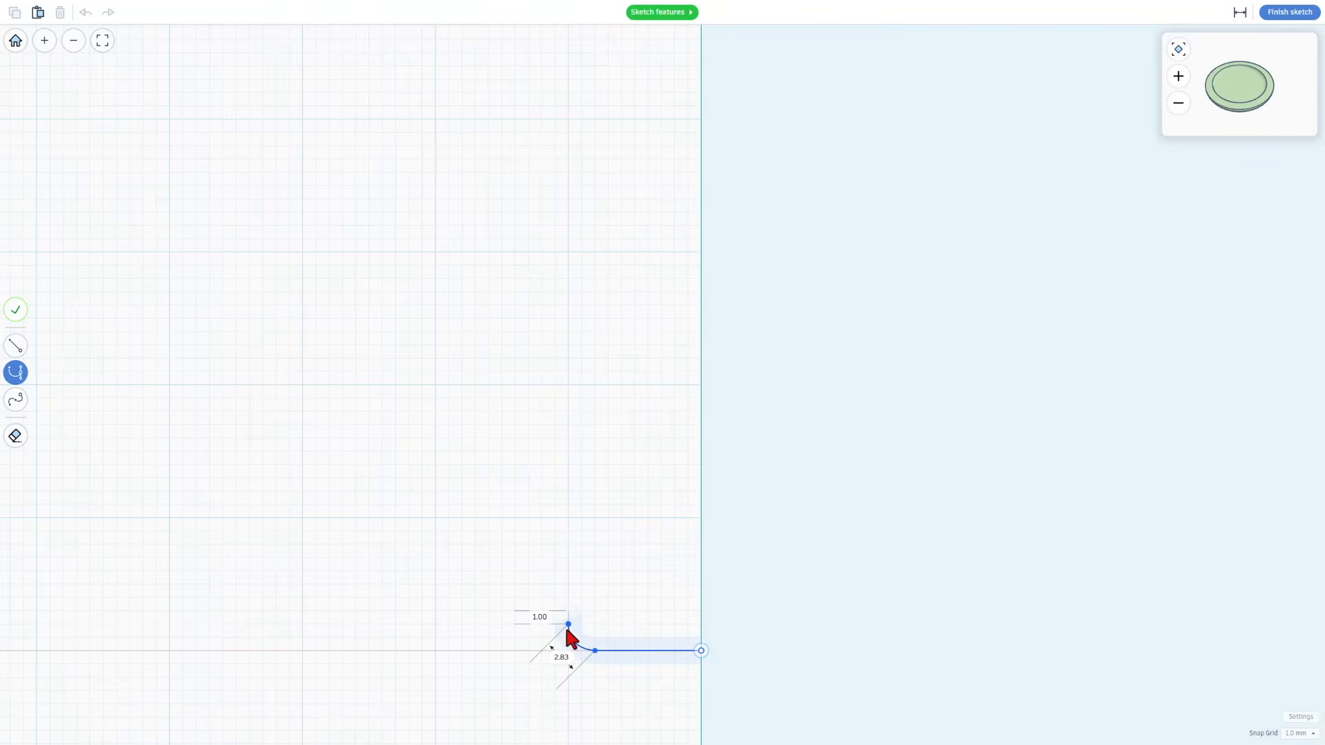
drag(592, 663, 567, 636)
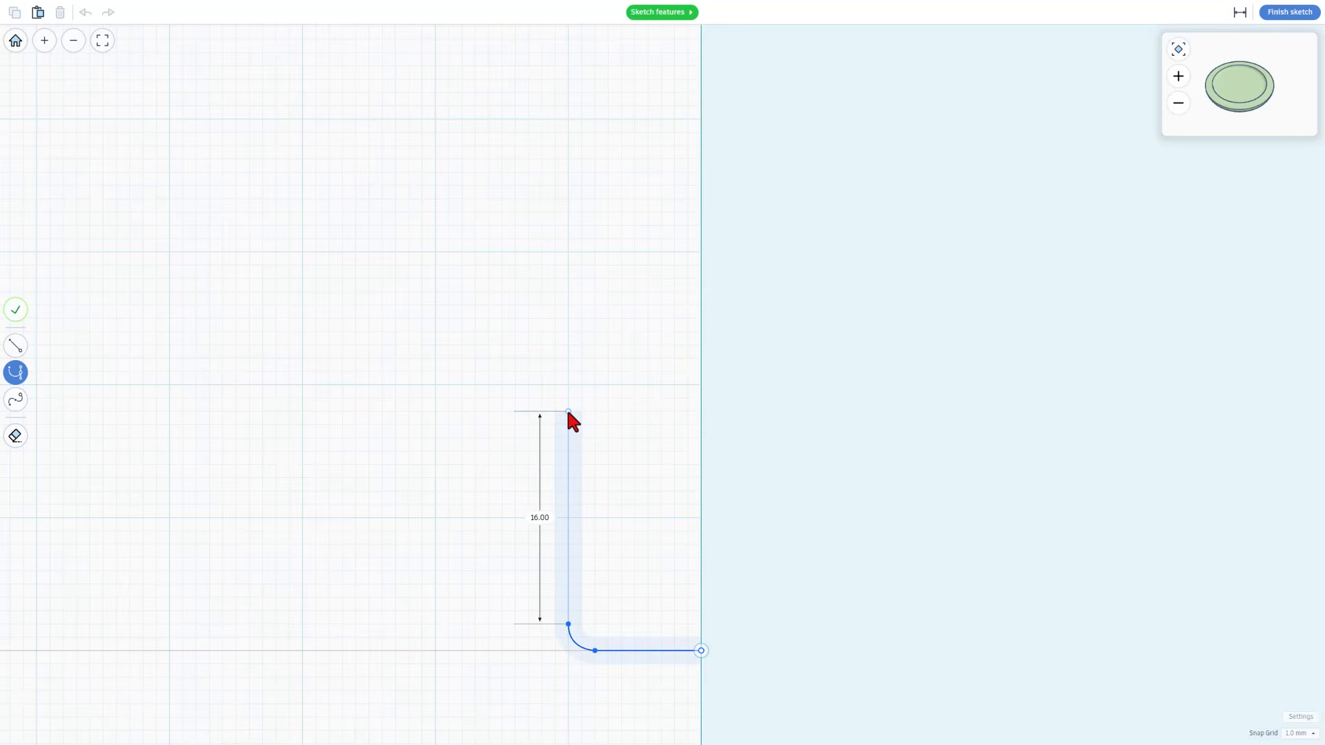
Draw a 16 mm vertical wall, a curved shoulder spanning about 7.8 mm and a 7 mm vertical neck, finishing the path
drag(568, 411, 632, 298)
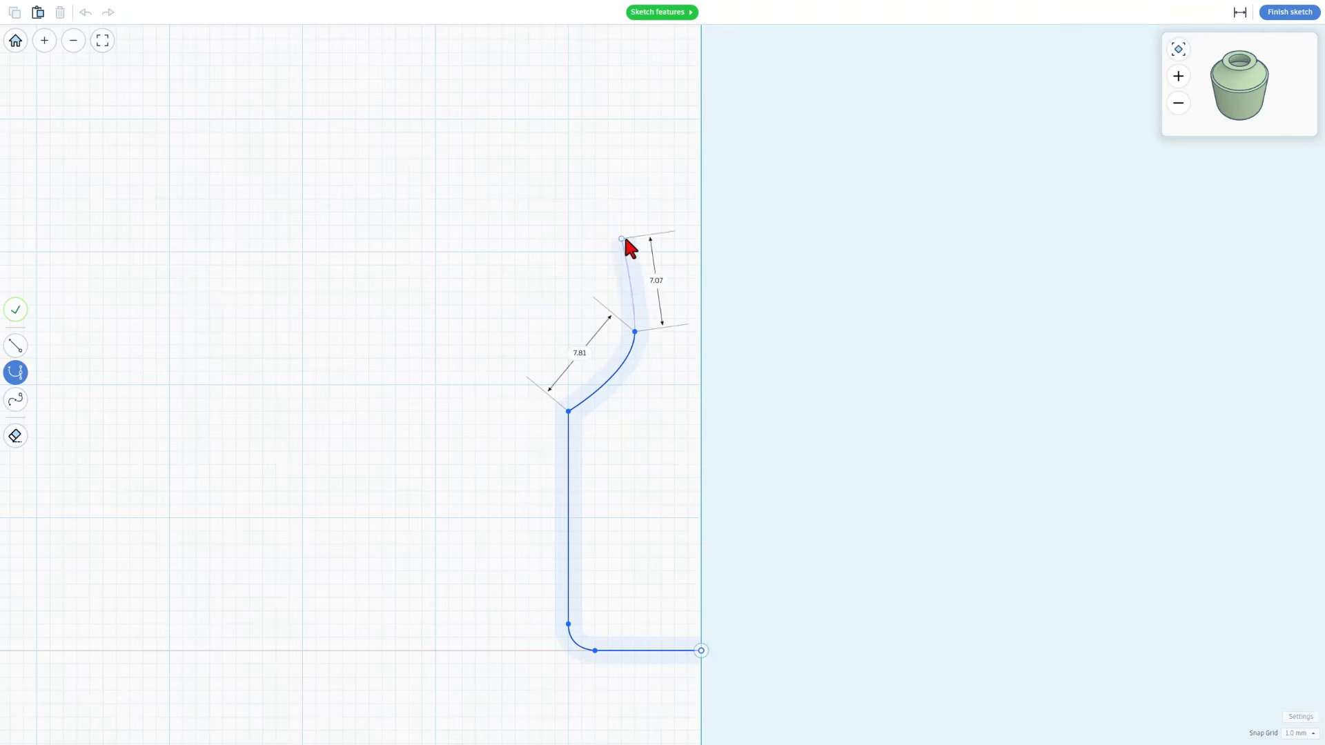
click(635, 238)
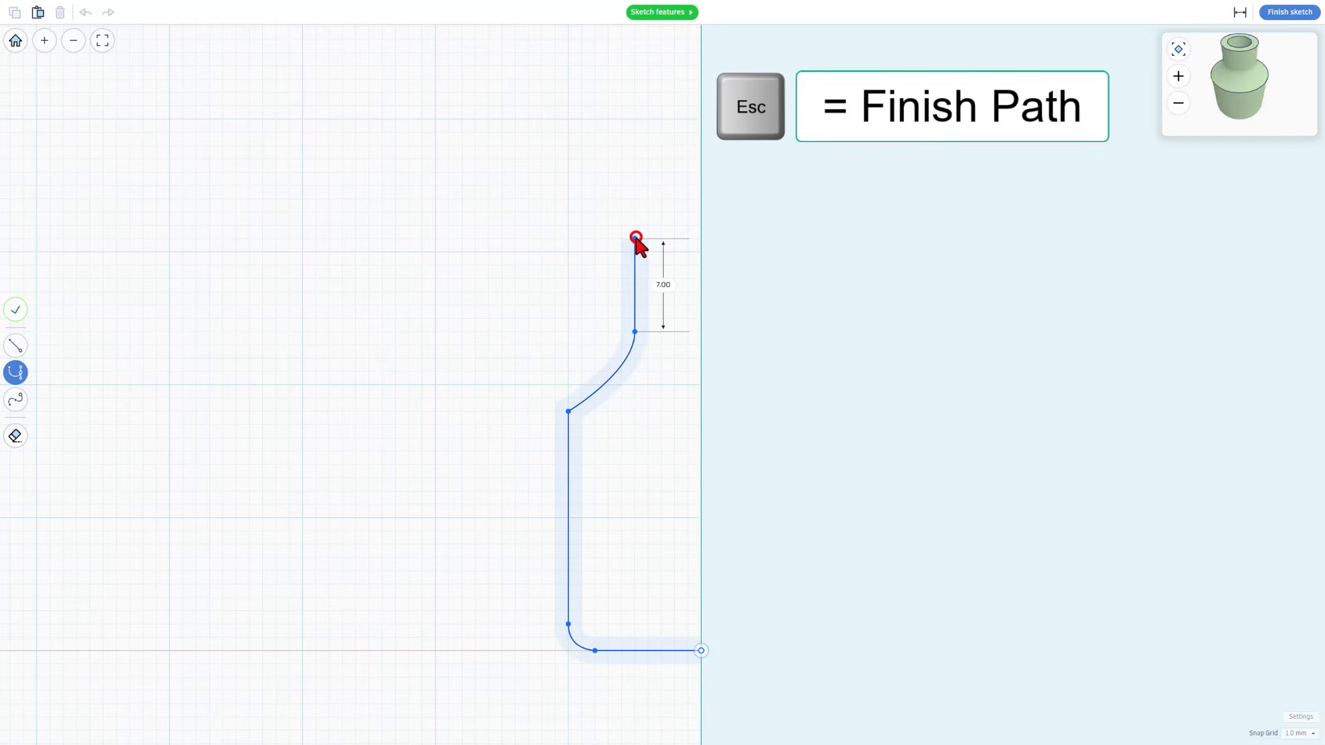
key(Escape)
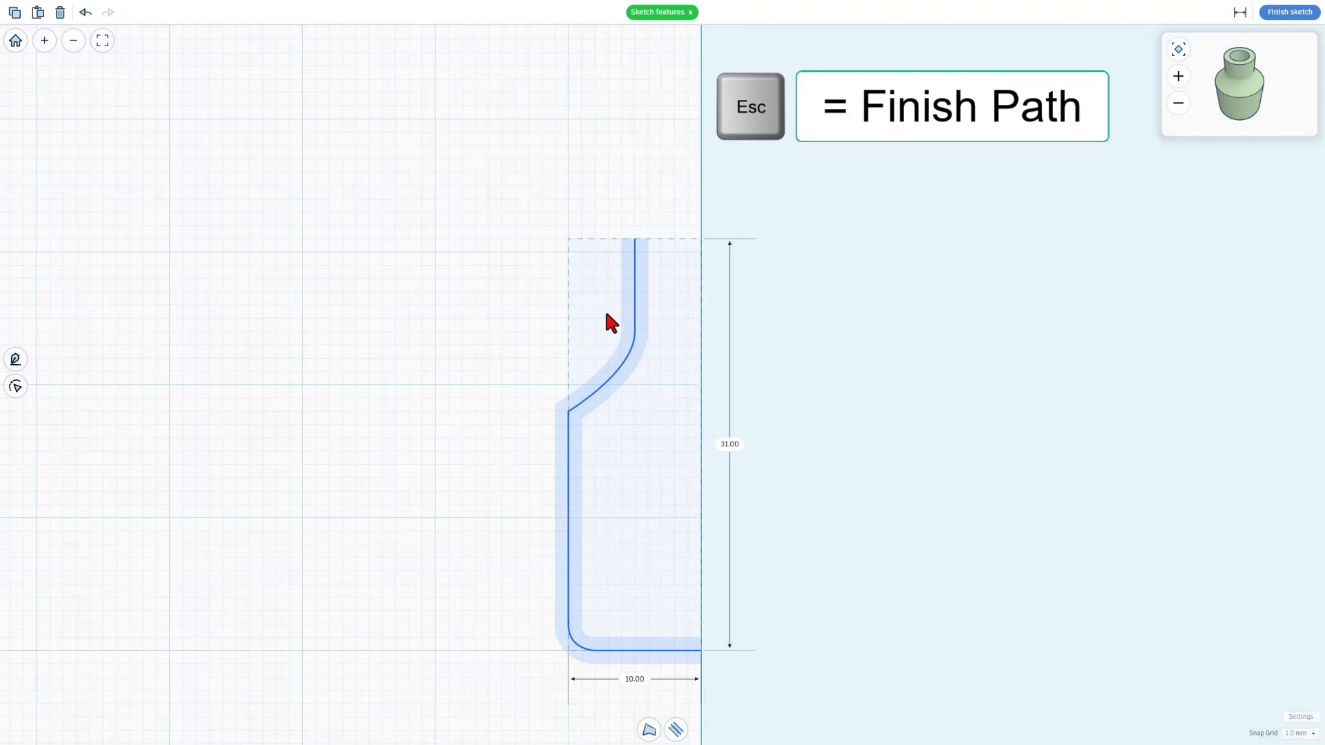
Change the point between wall and shoulder to smooth, and convert the wall segment below it to a straight line
click(572, 414)
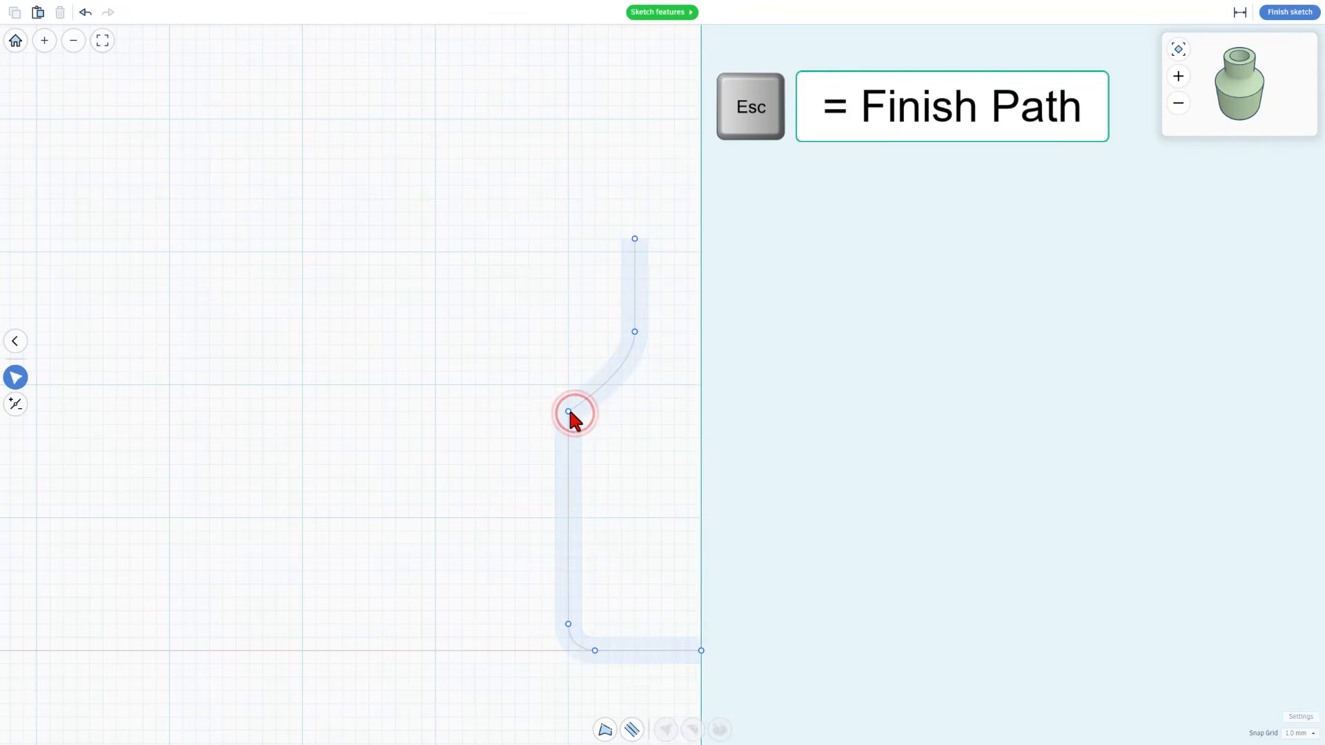
click(568, 412)
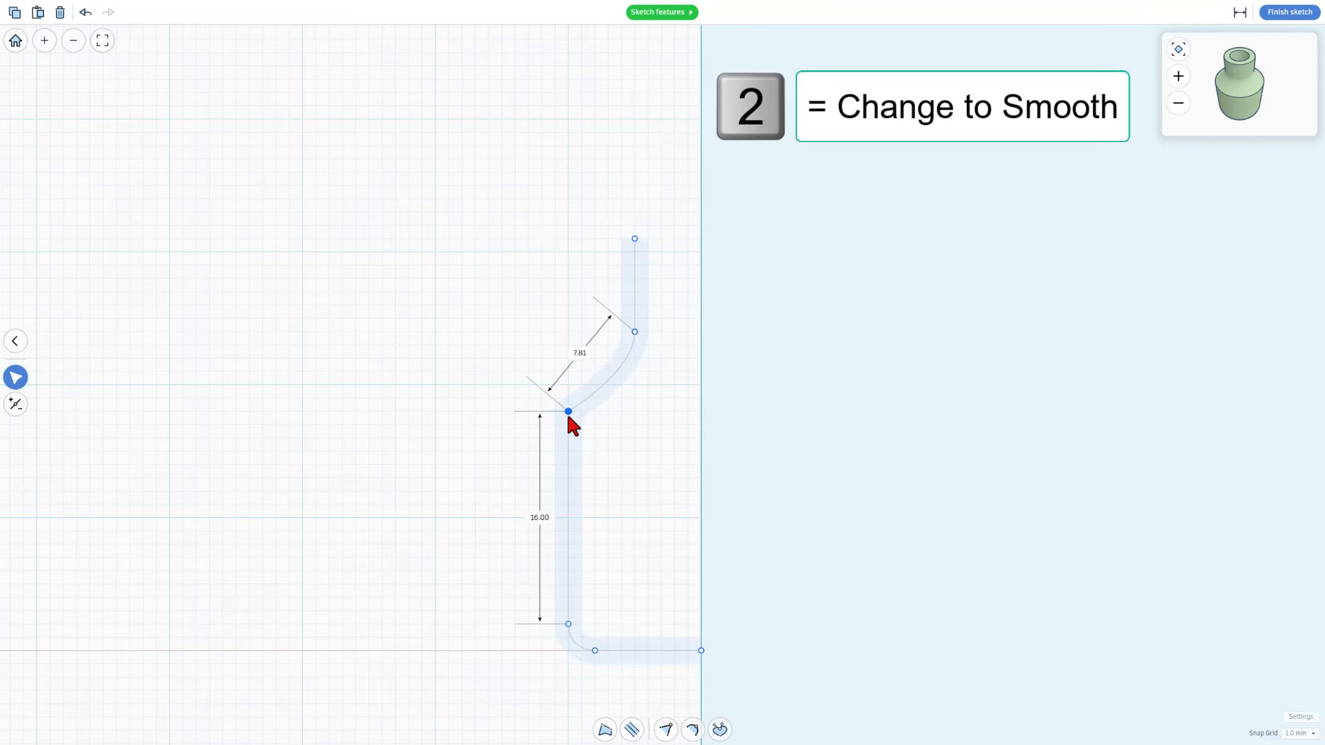
key(2)
click(622, 521)
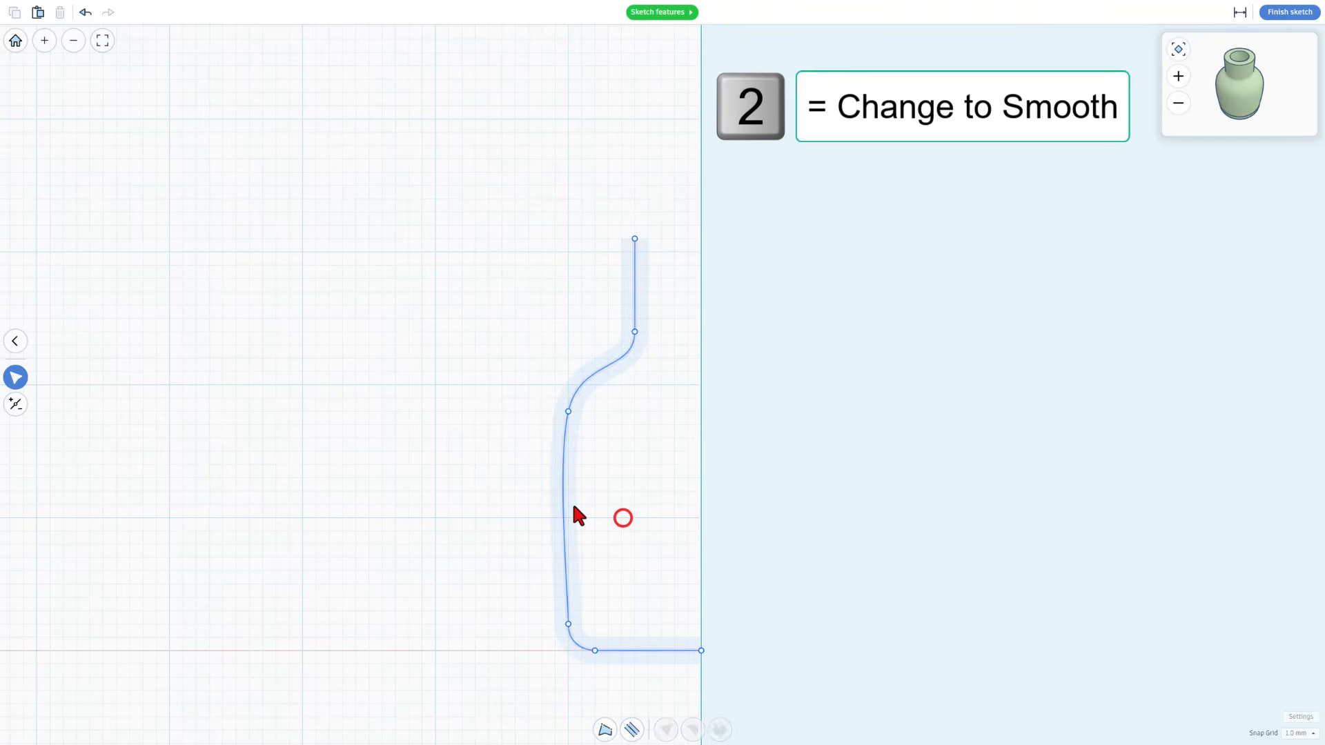
click(562, 504)
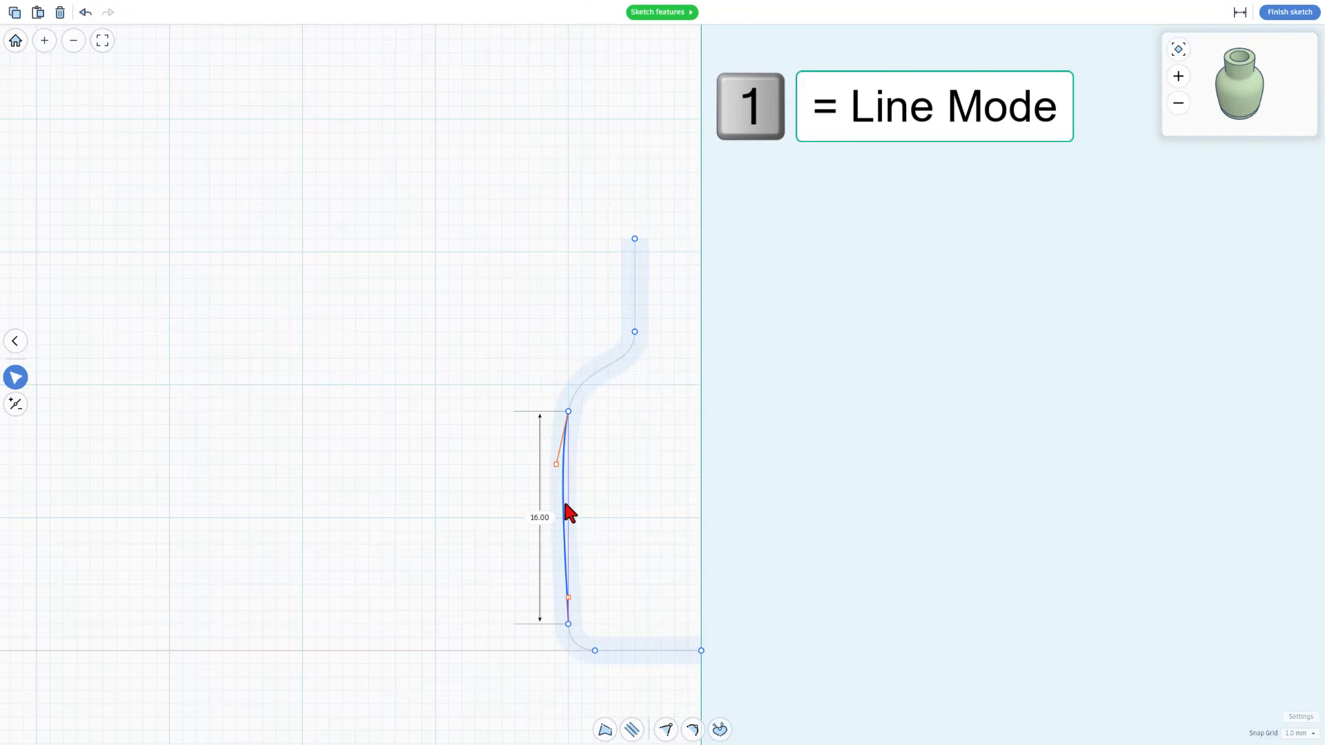
key(1)
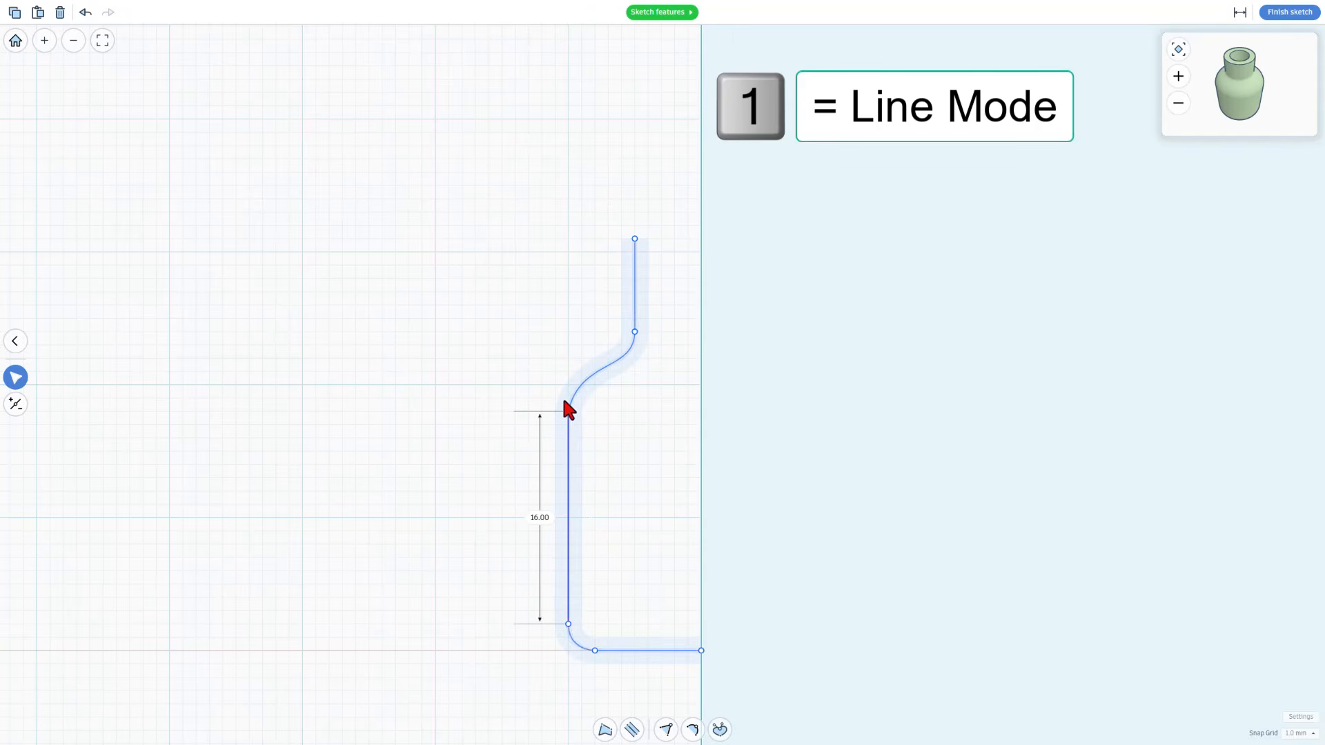
Select the point between wall and shoulder and move its upper curve handle 1 mm outward, away from the axis
click(579, 402)
click(568, 411)
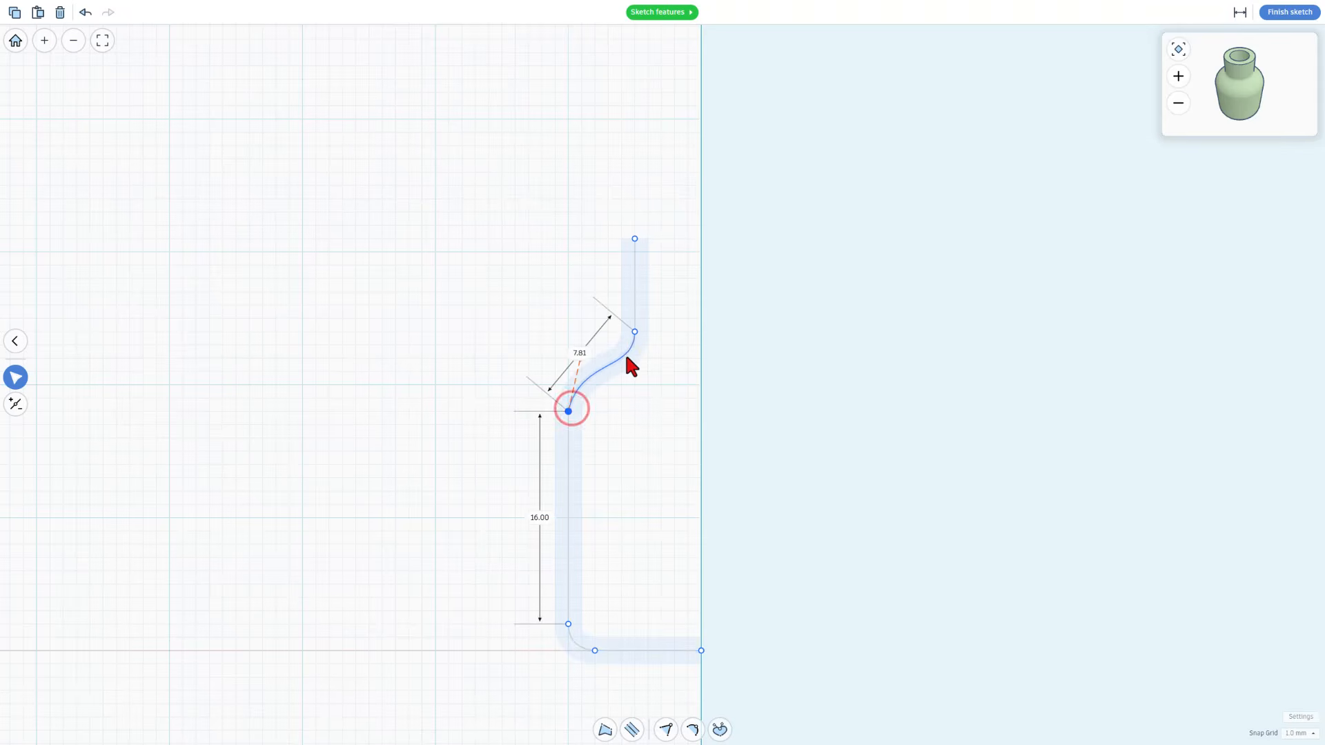
scroll(628, 345, up, 1)
scroll(621, 355, down, 1)
scroll(589, 366, up, 3)
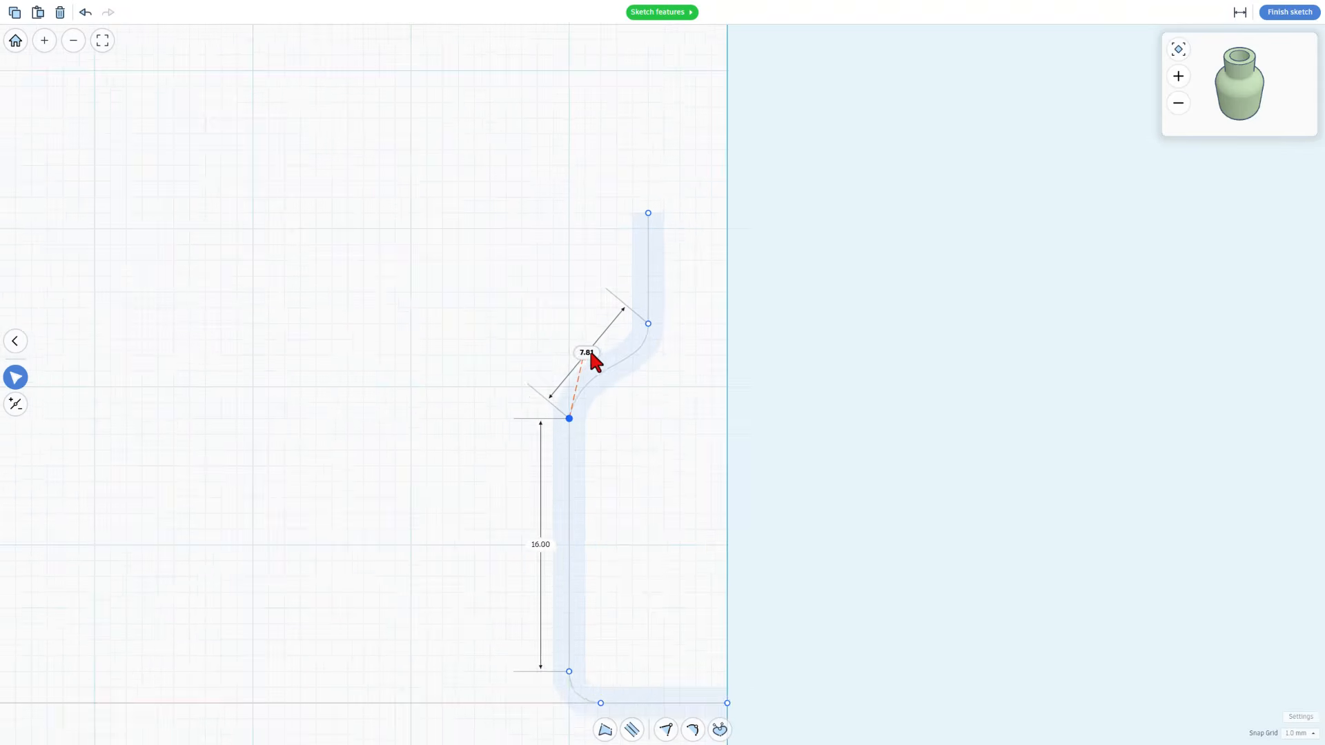
scroll(590, 359, up, 1)
click(580, 358)
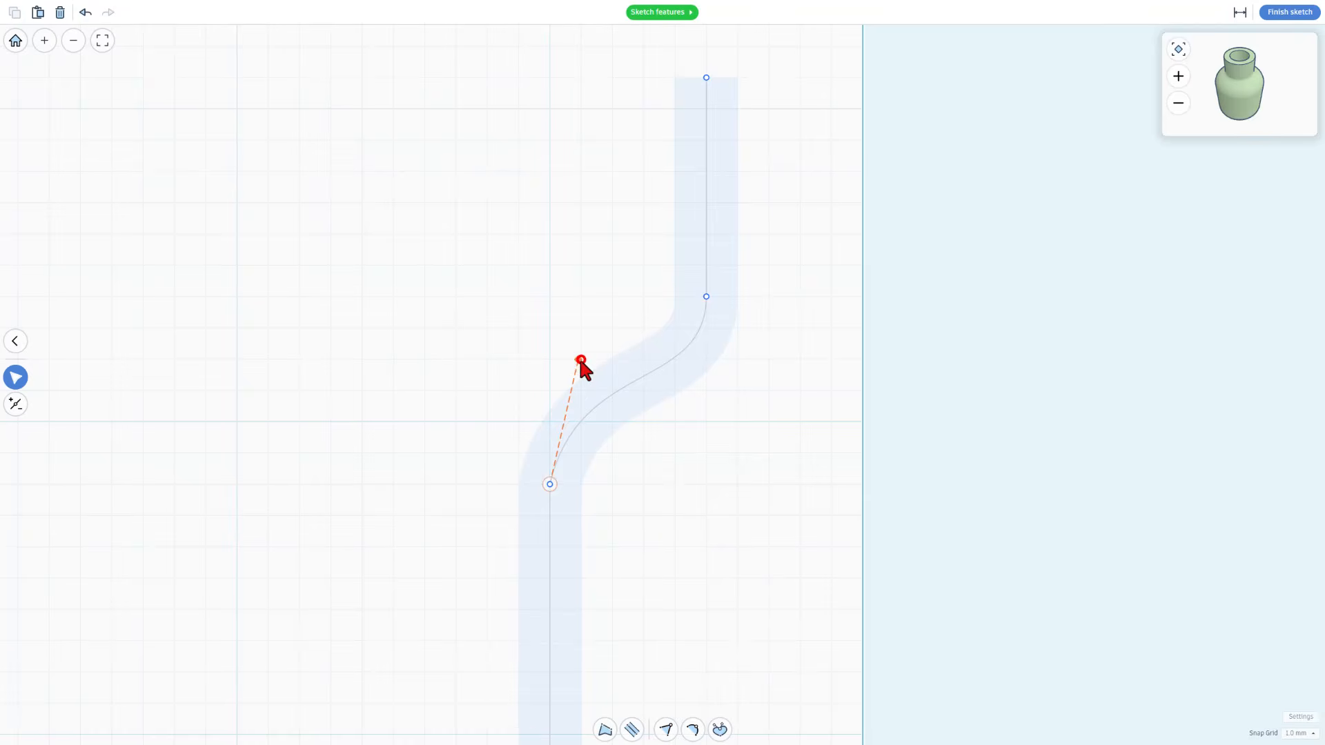
key(Left)
key(Left)
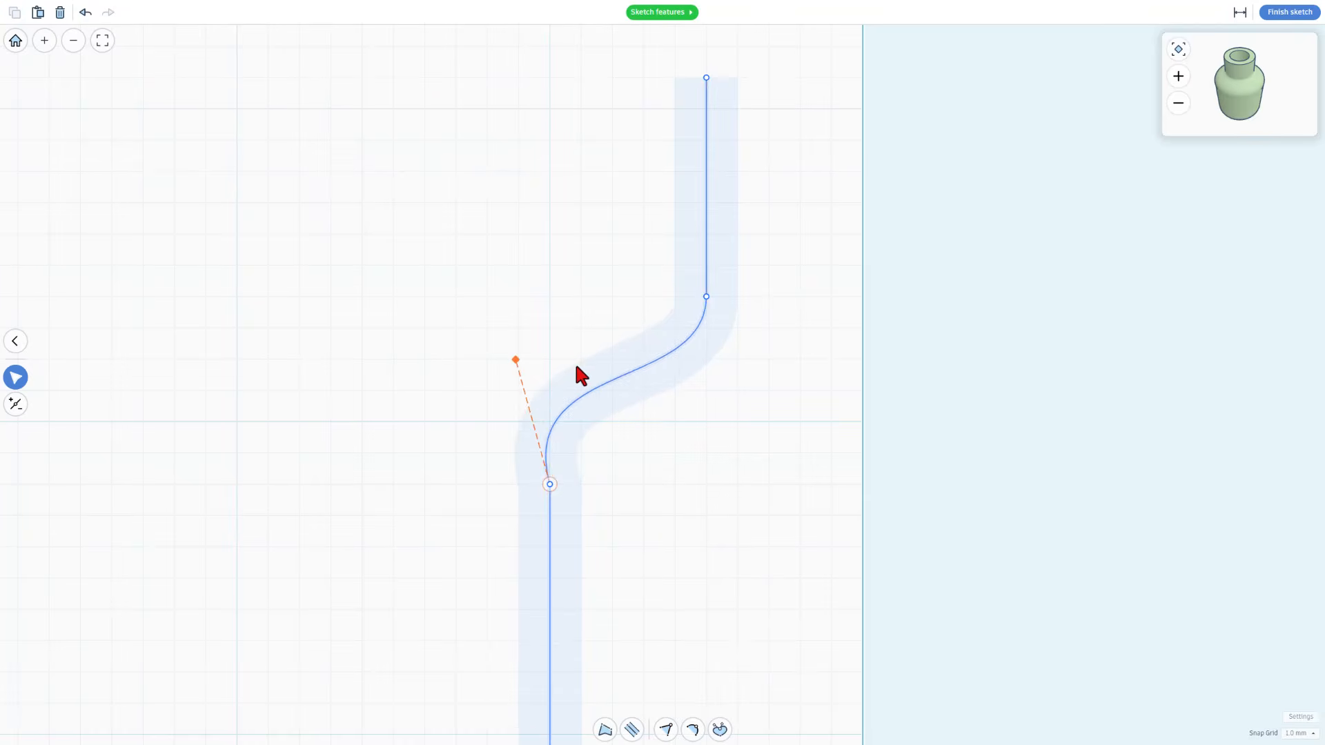
key(Right)
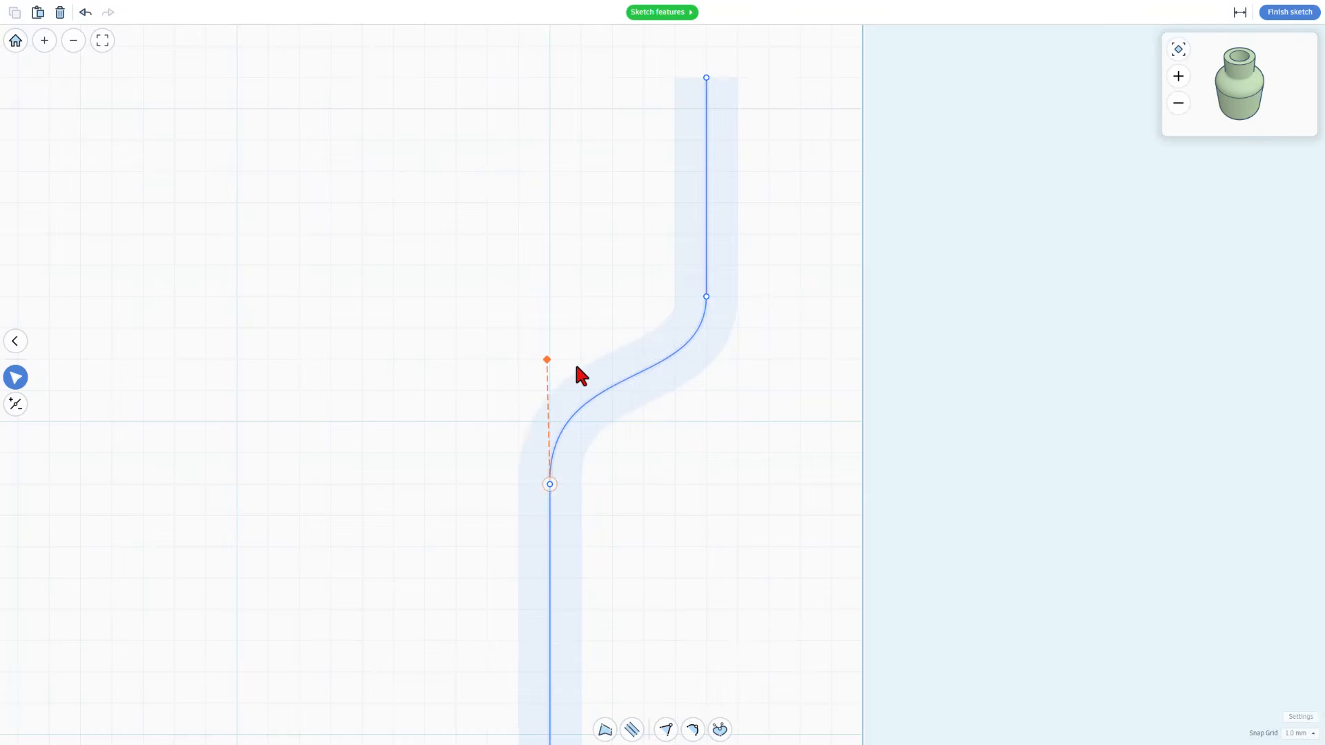
Set the snap grid to 0.25 mm and fine-tune the shoulder's curve handle 0.75 mm toward the axis and 0.25 mm down
click(1299, 735)
click(1291, 642)
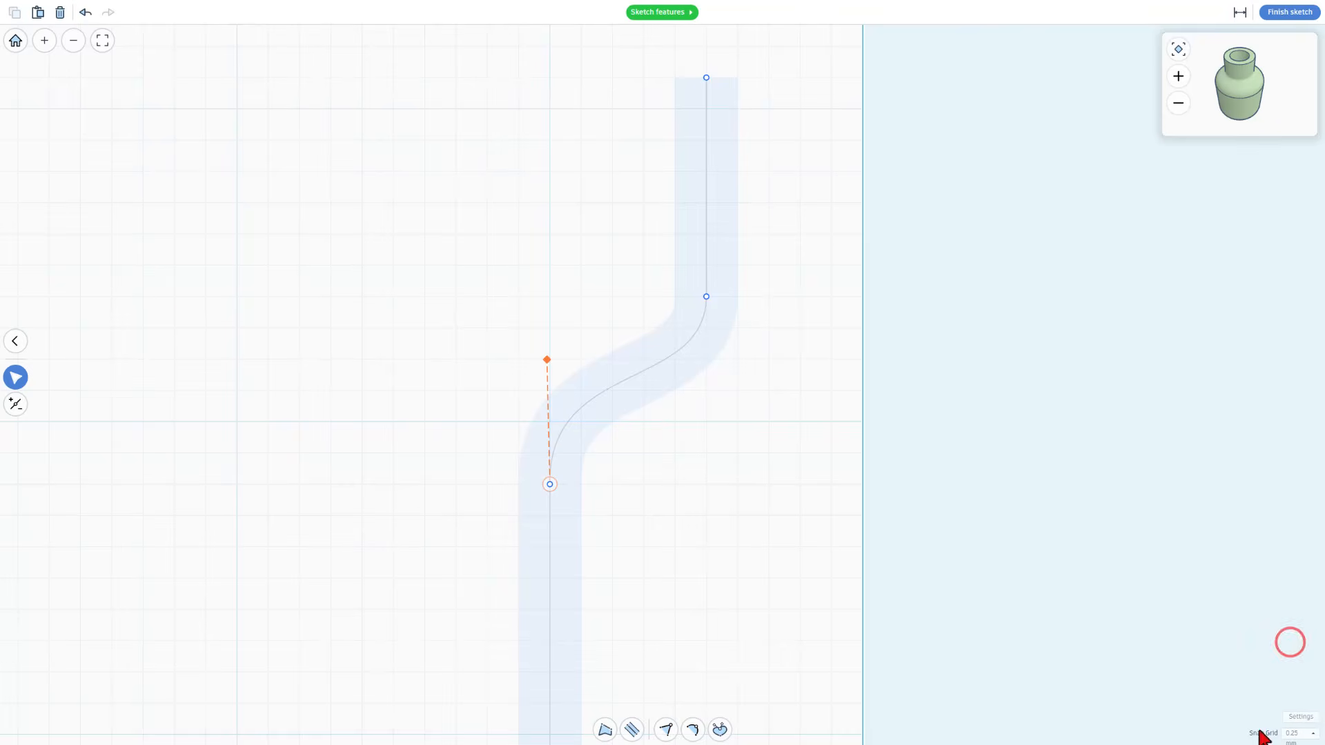
key(Right)
key(Right)
key(Right)
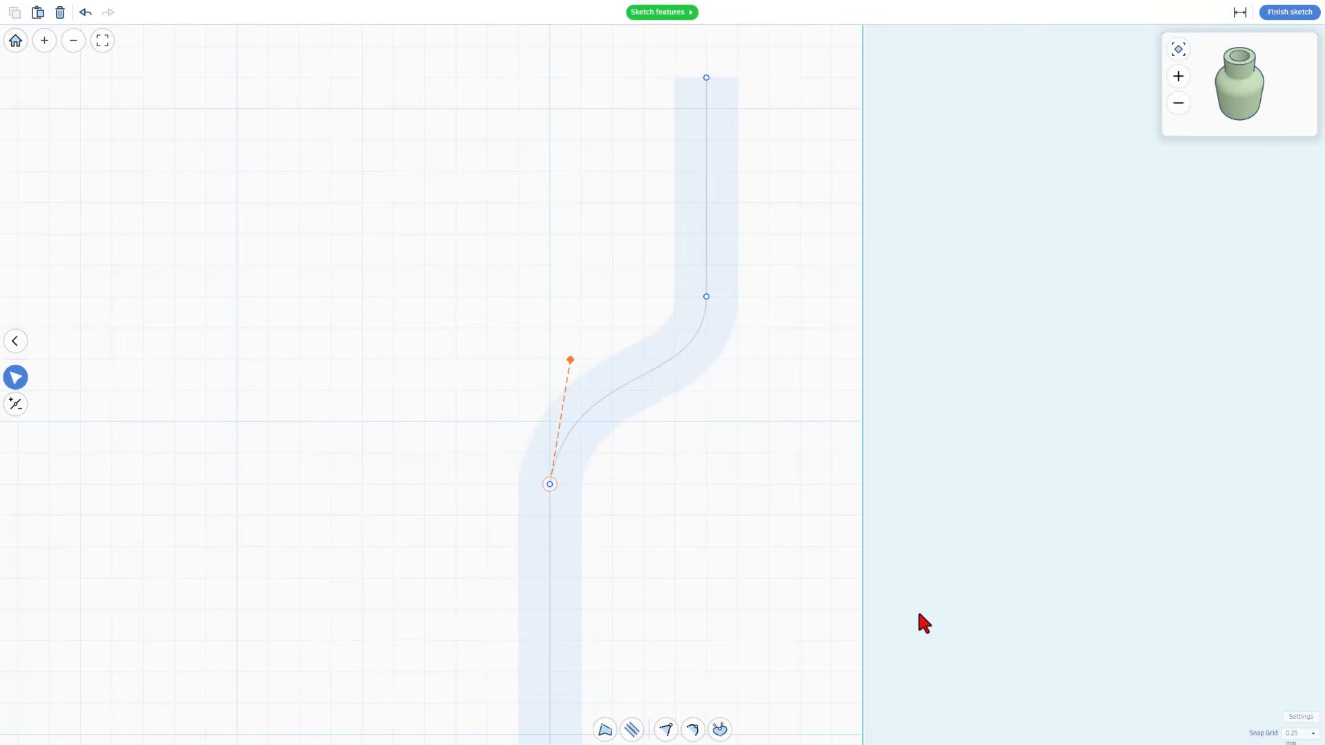
key(Left)
key(Left)
key(Right)
key(Right)
key(Down)
key(Down)
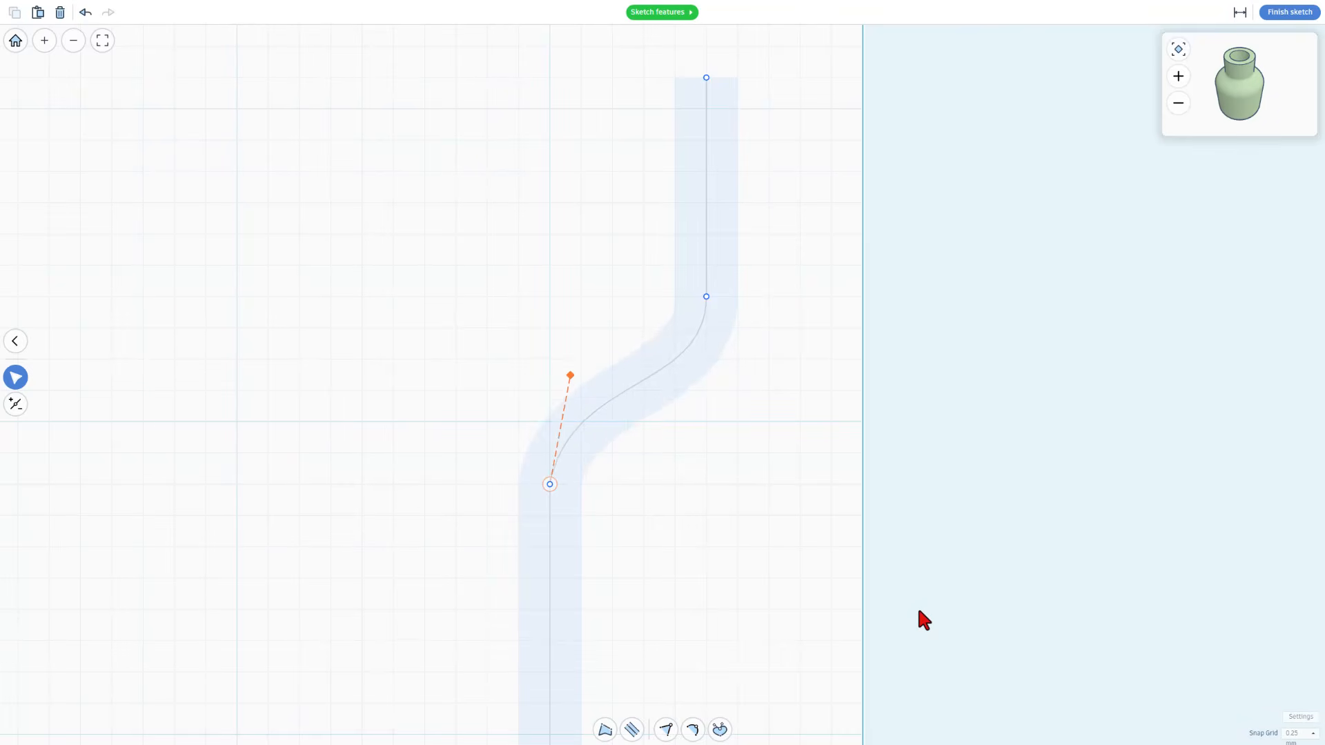
key(Up)
key(Up)
key(Up)
key(Down)
key(Down)
key(Left)
key(Left)
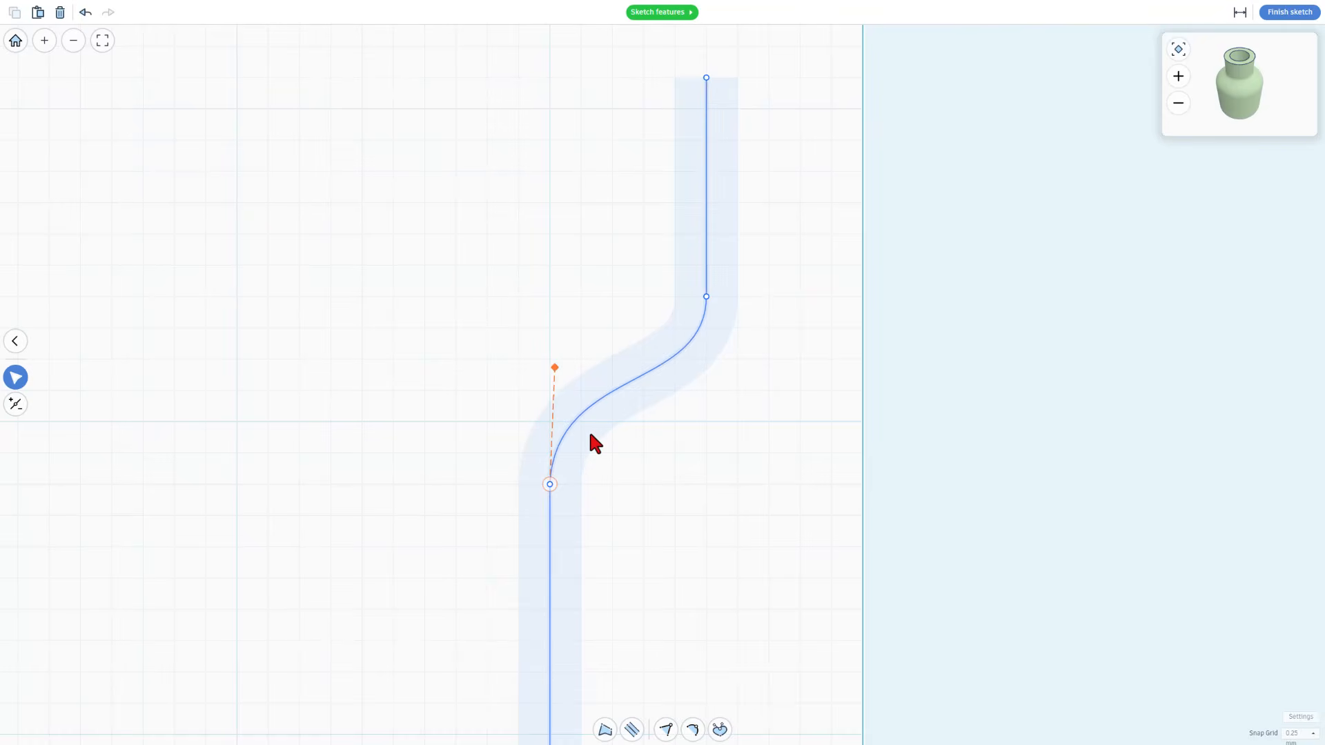
key(Right)
key(Right)
key(Up)
key(Up)
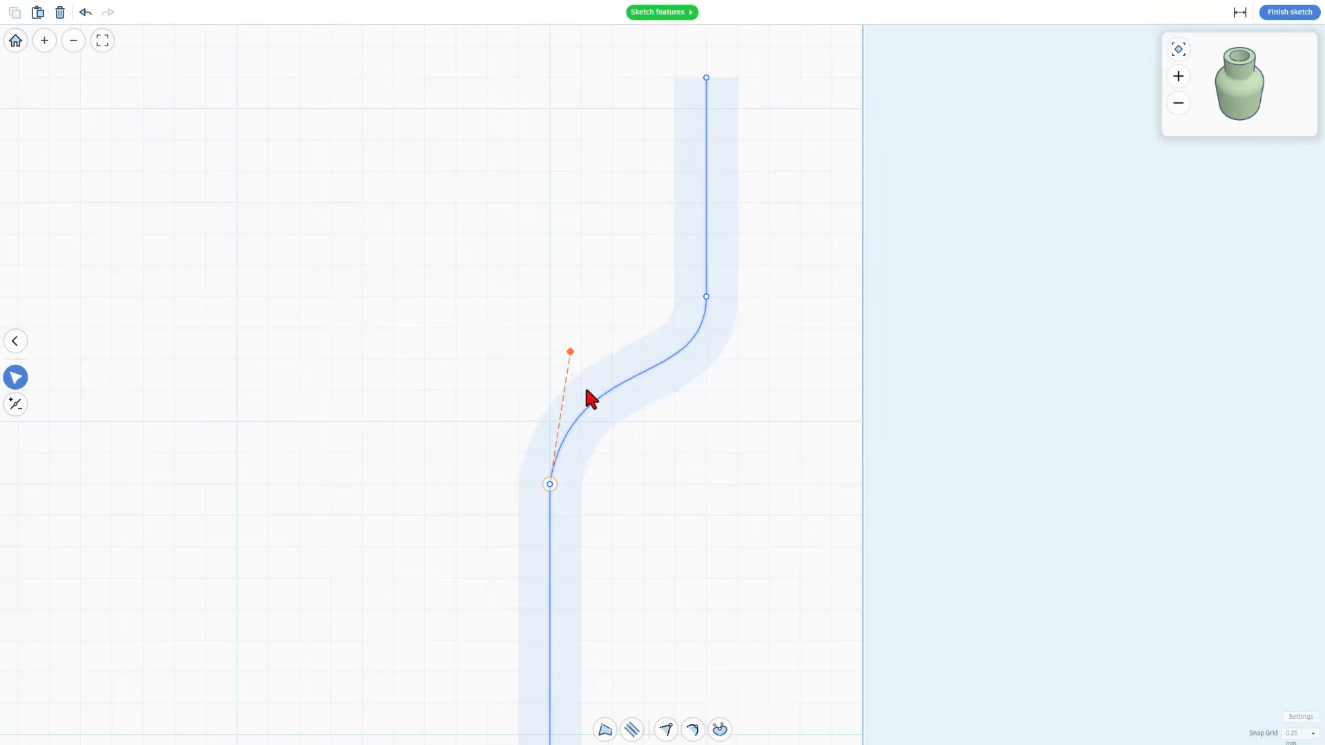
key(Down)
key(Down)
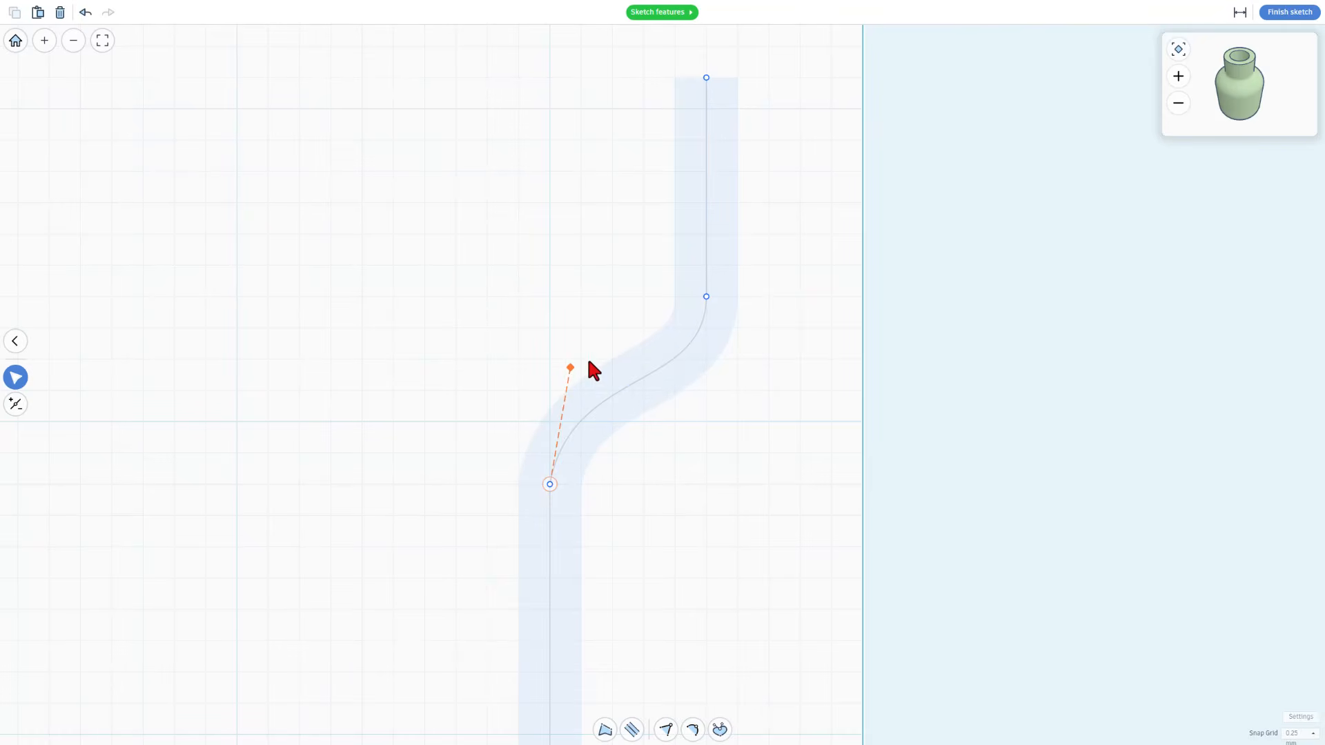
Set the bottle profile's line width to 0.8 and finish the revolve sketch
scroll(733, 559, down, 3)
scroll(703, 496, down, 3)
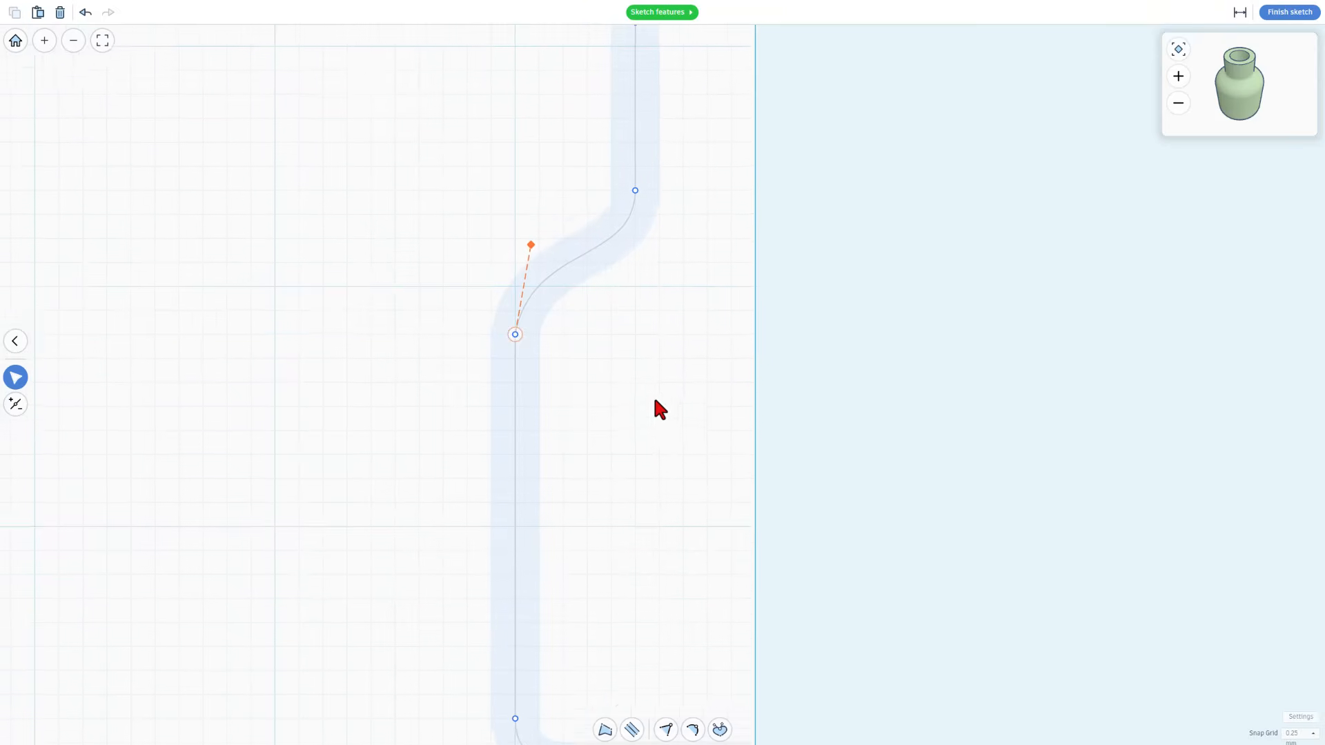
click(631, 729)
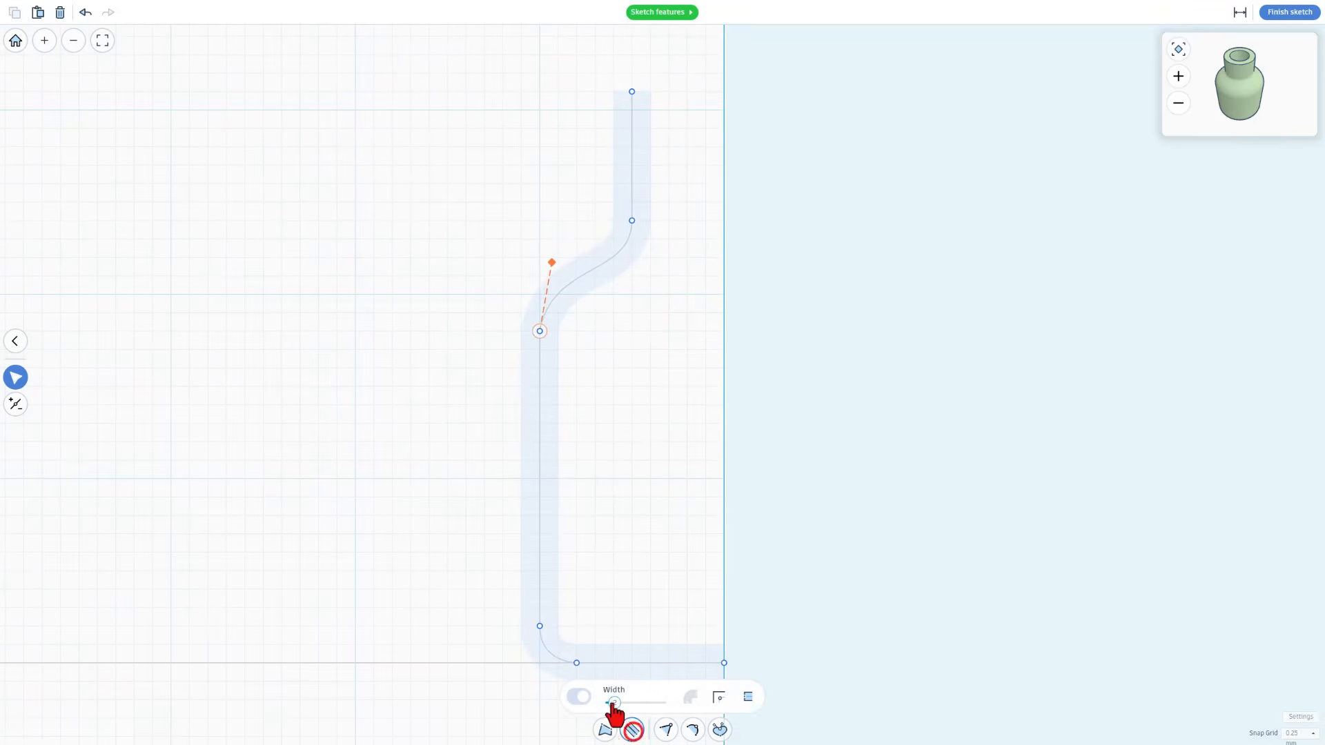
click(612, 703)
text(0.8)
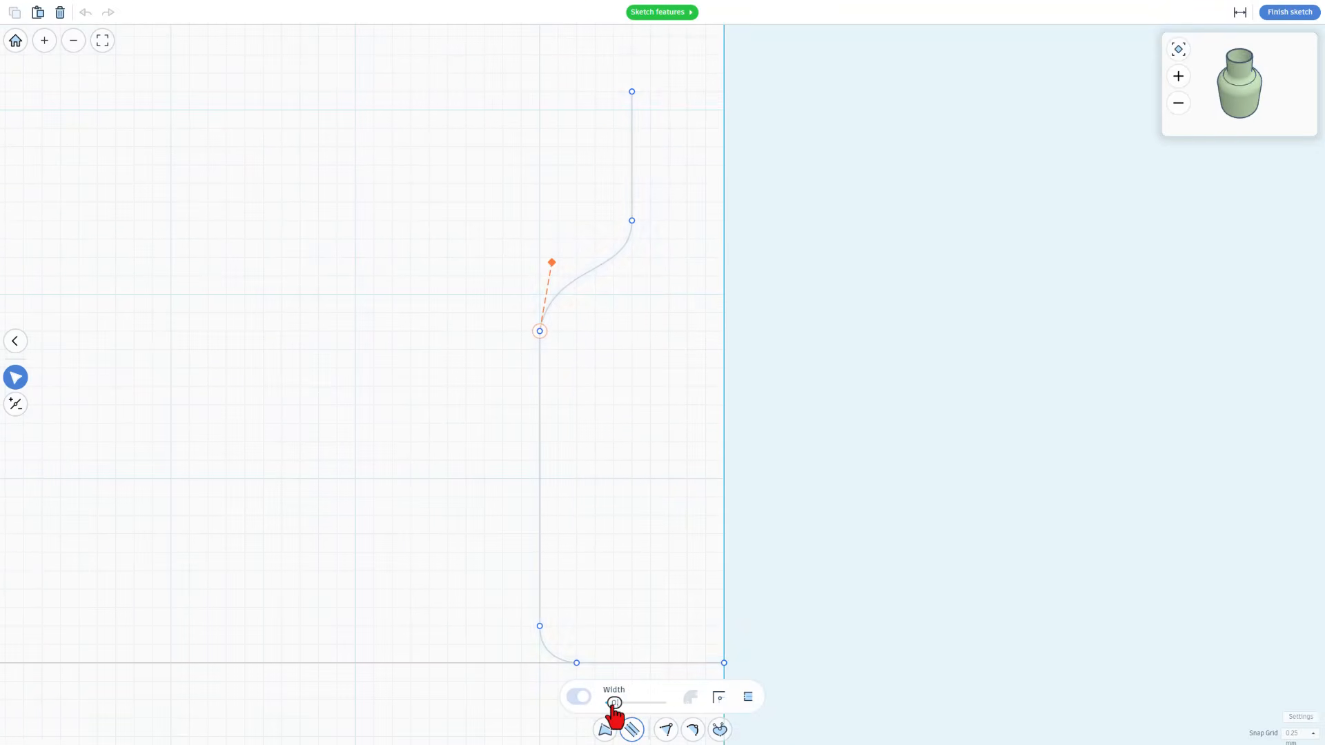
click(389, 324)
click(1296, 13)
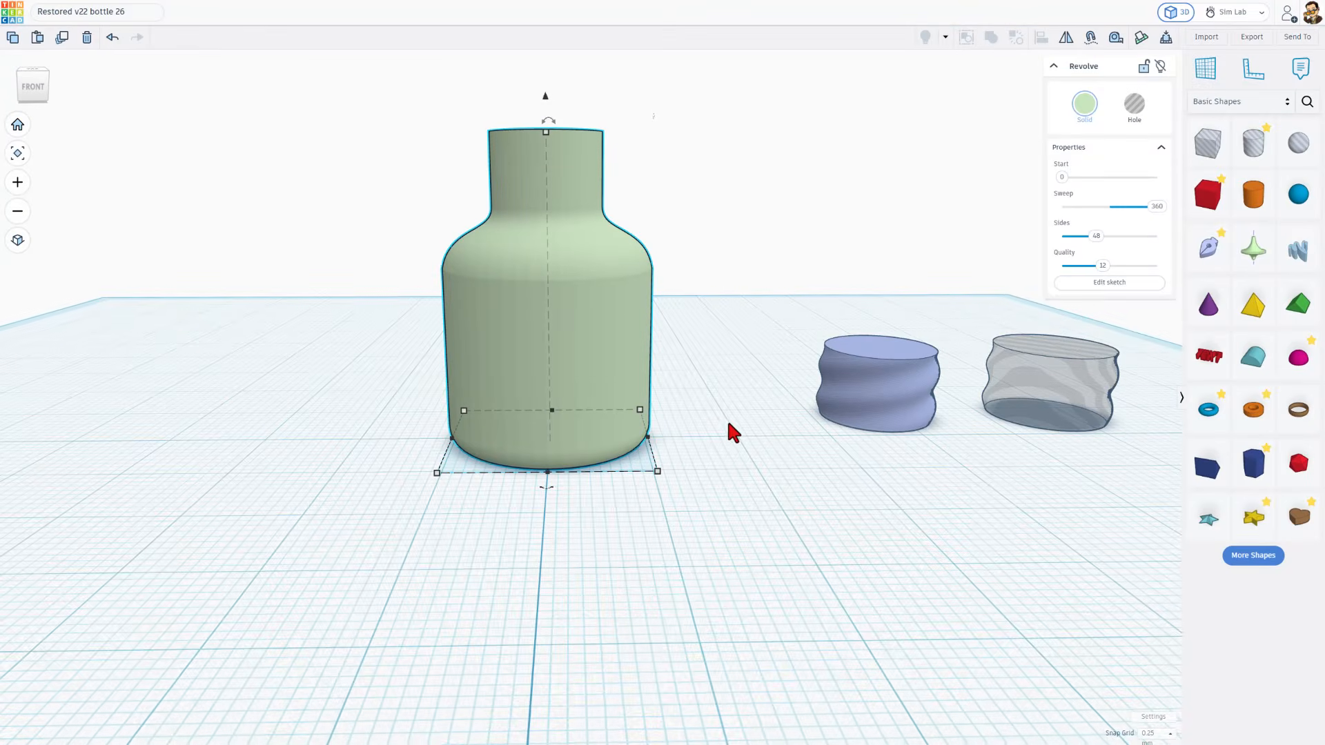
Set the revolved bottle's sides to 128 and reduce its quality to the minimum
drag(1095, 236, 1157, 236)
mouse_move(773, 468)
right_down()
mouse_move(769, 481)
mouse_move(809, 485)
mouse_move(780, 454)
right_up()
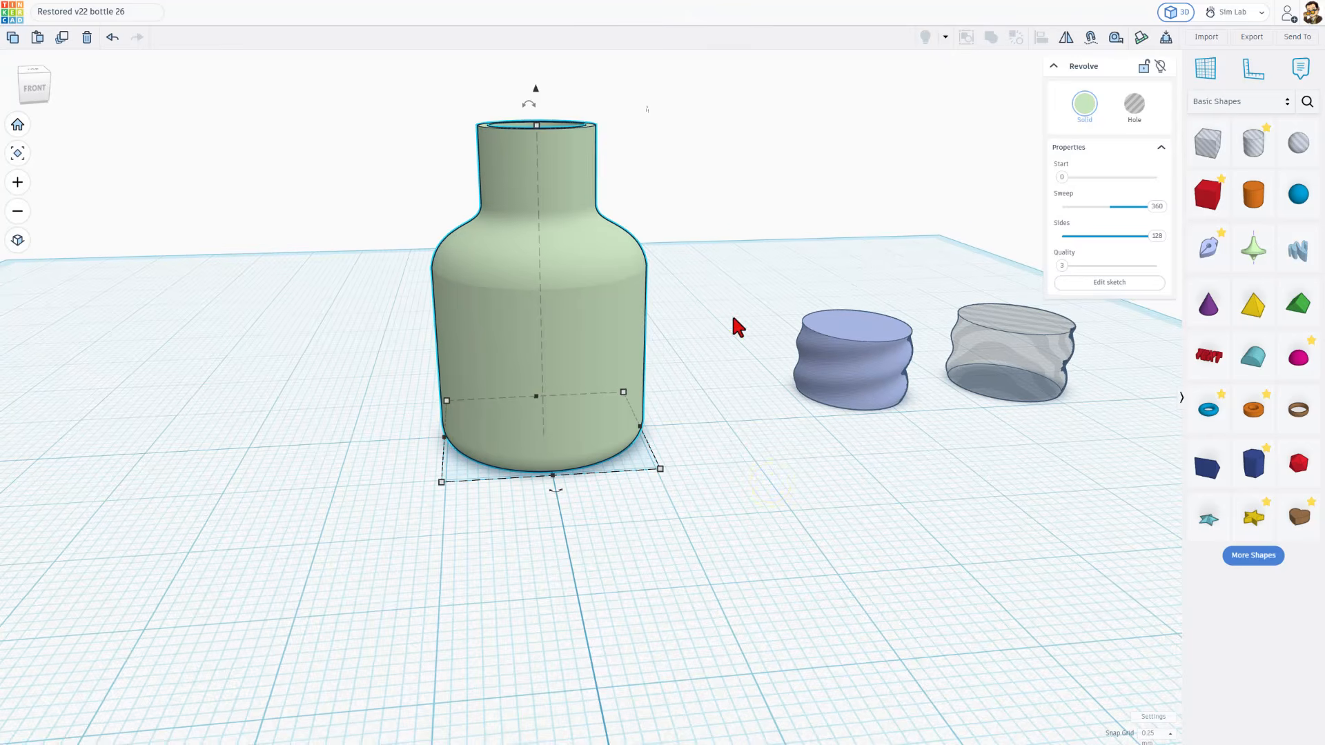
click(695, 251)
Align the solid thread to the fixed bottle, matching their tops and centring it on the neck in both horizontal directions
mouse_move(847, 164)
mouse_down()
mouse_move(607, 376)
mouse_move(525, 416)
mouse_up()
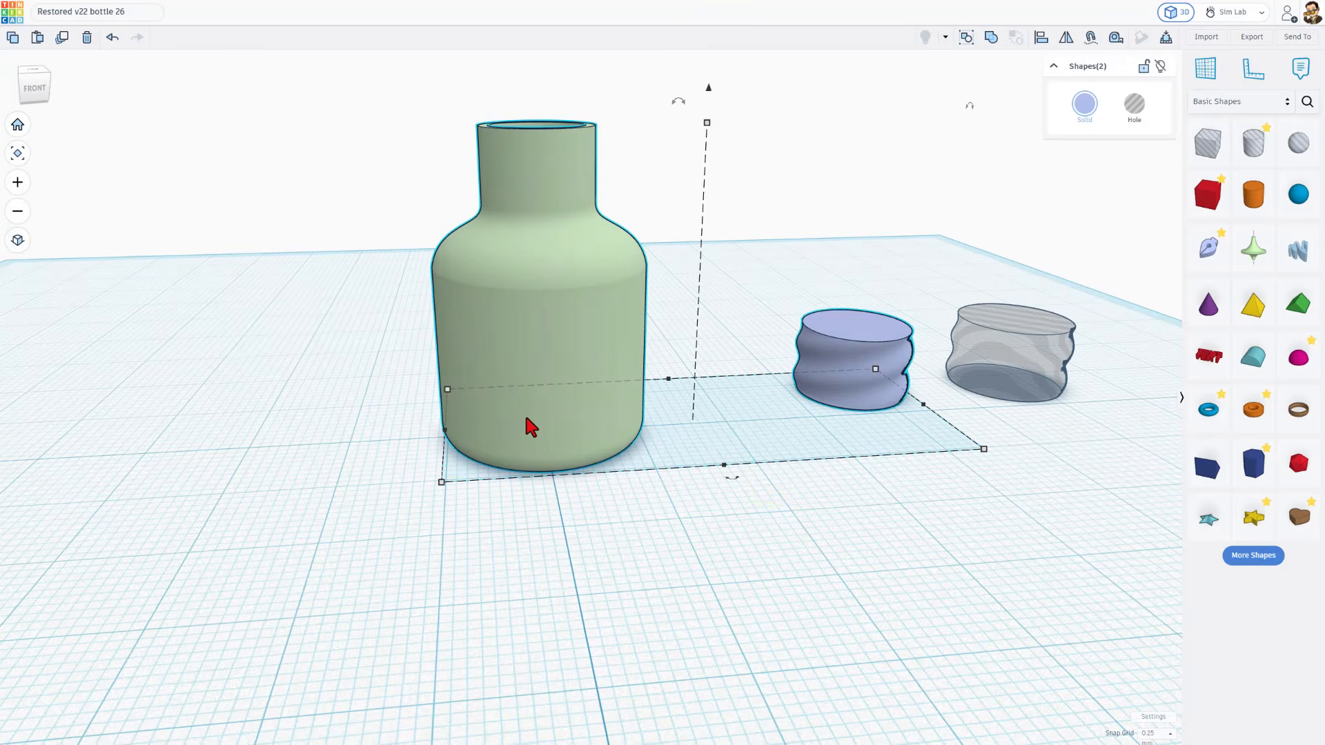
click(545, 165)
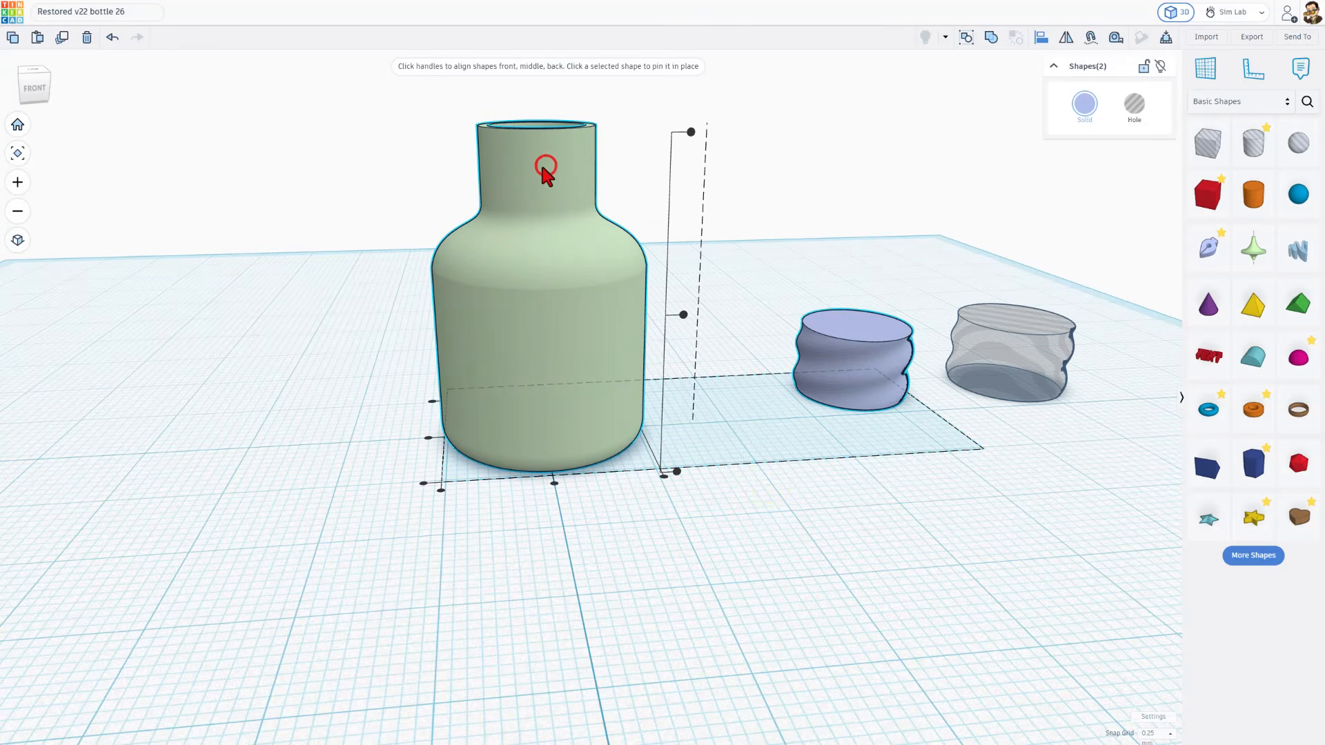
click(690, 132)
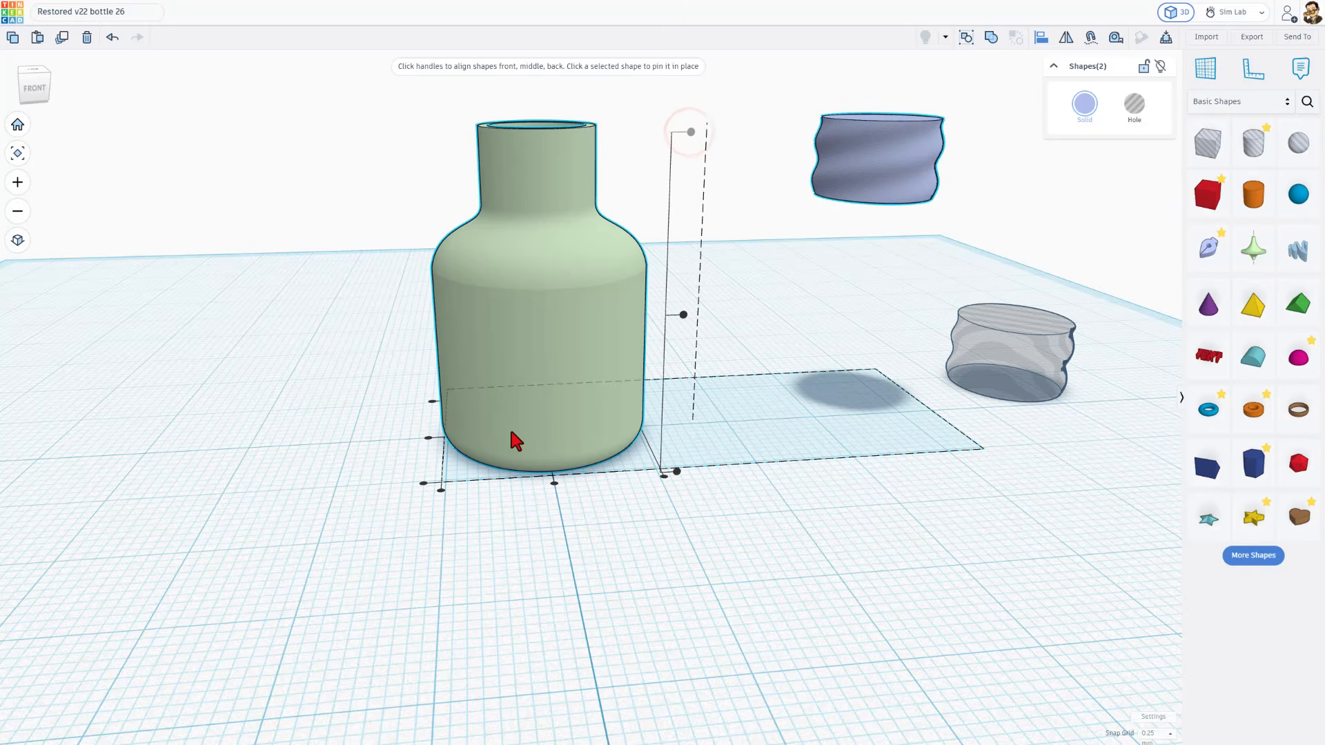
click(554, 483)
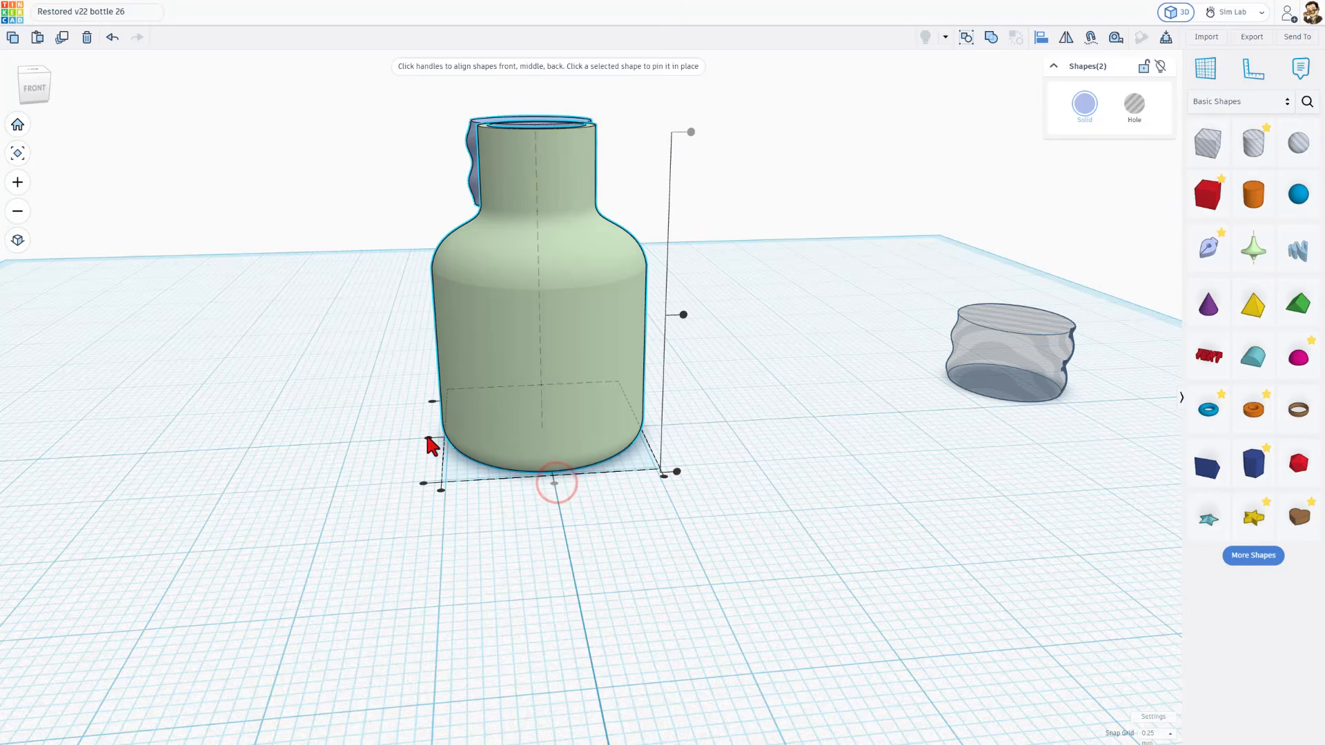
click(427, 438)
right_drag(575, 352, 577, 378)
click(728, 214)
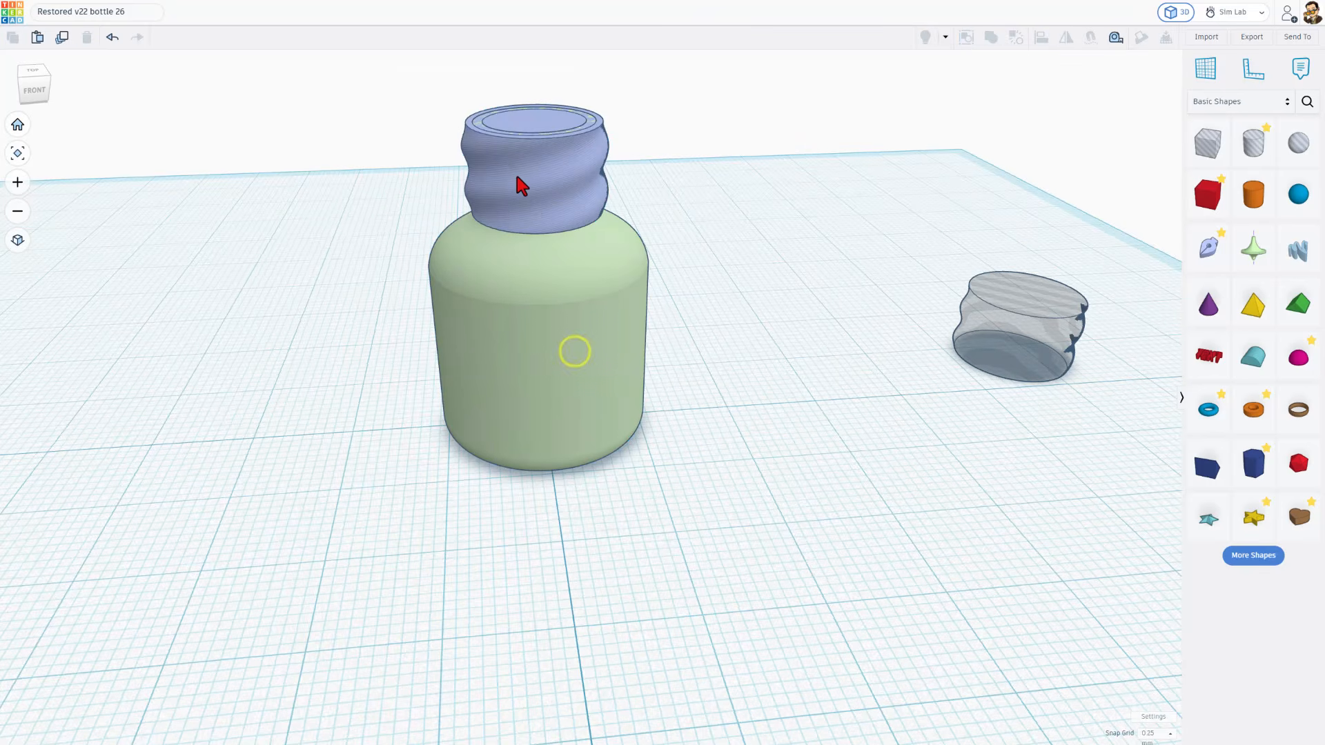
Edit the thread's sketch to hollow its closed outline with a 1.5 wide wall, and finish the sketch
click(519, 173)
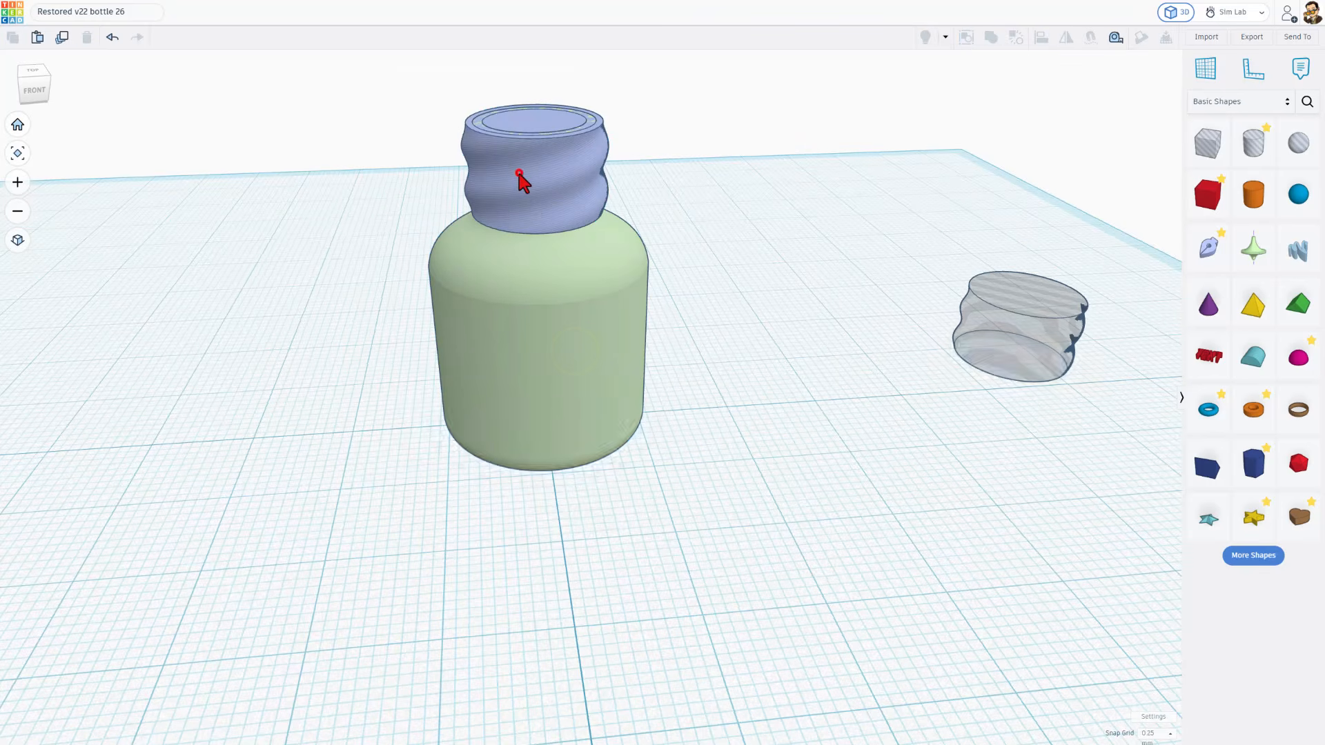
double_click(523, 127)
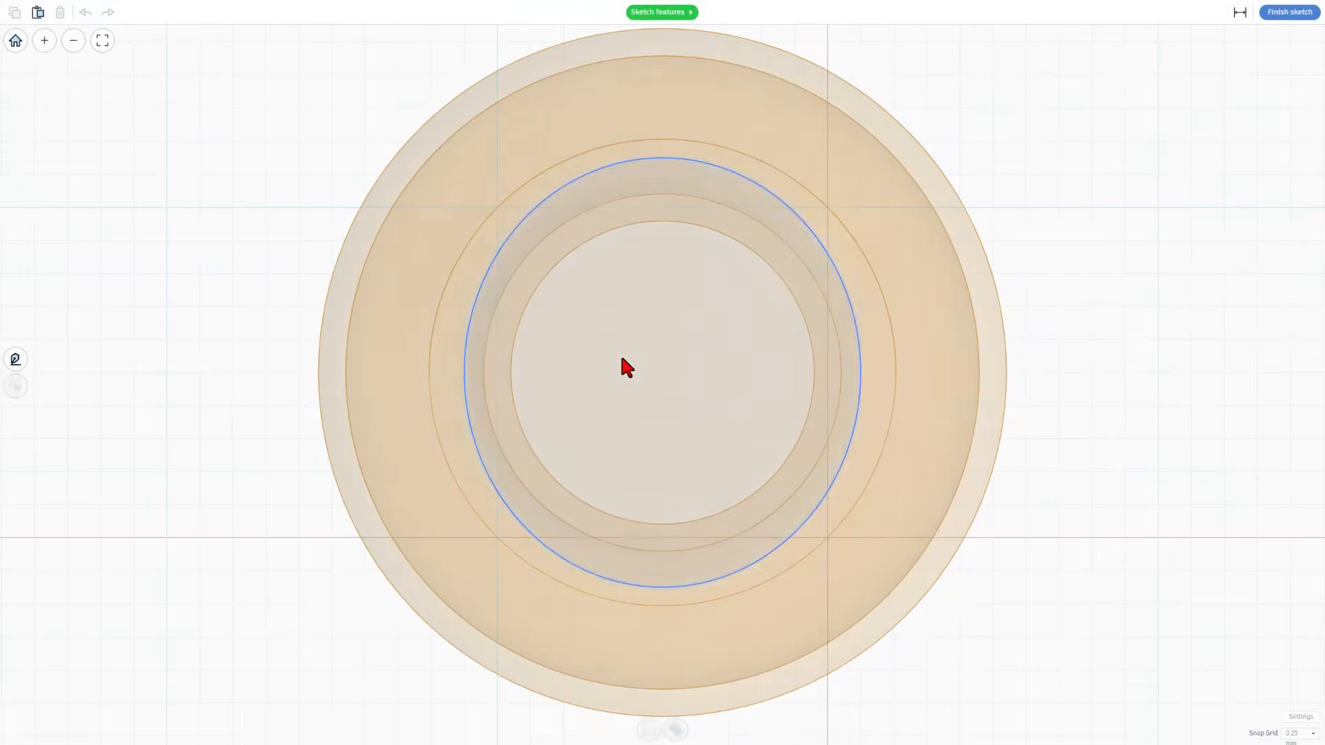
click(620, 356)
click(670, 727)
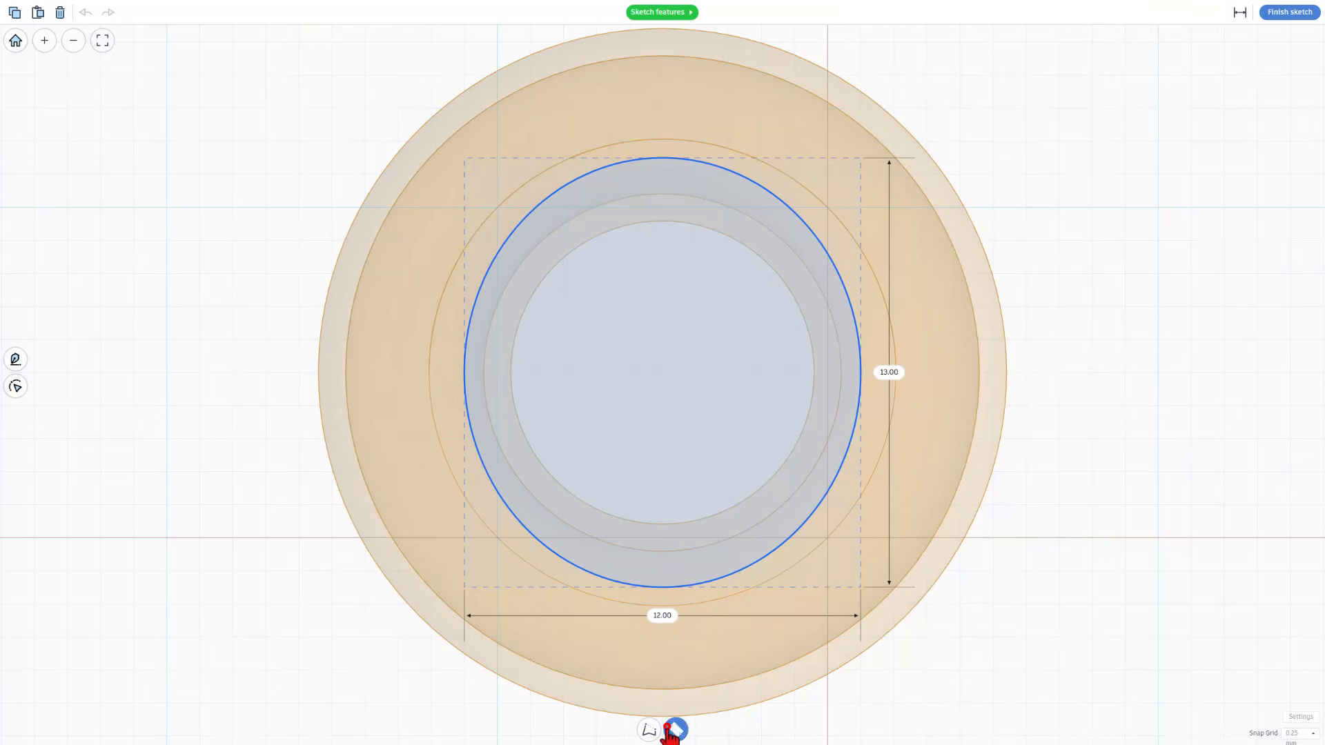
click(593, 697)
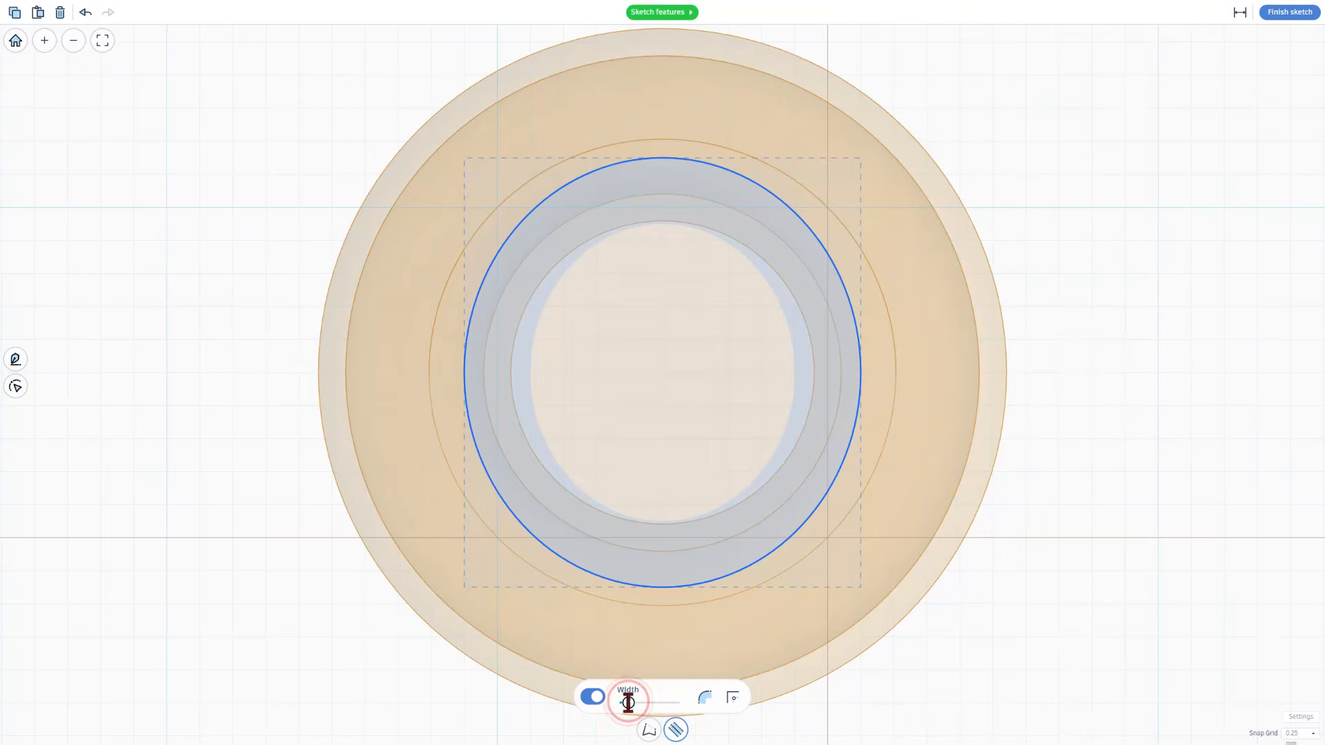
text(1.5)
key(Return)
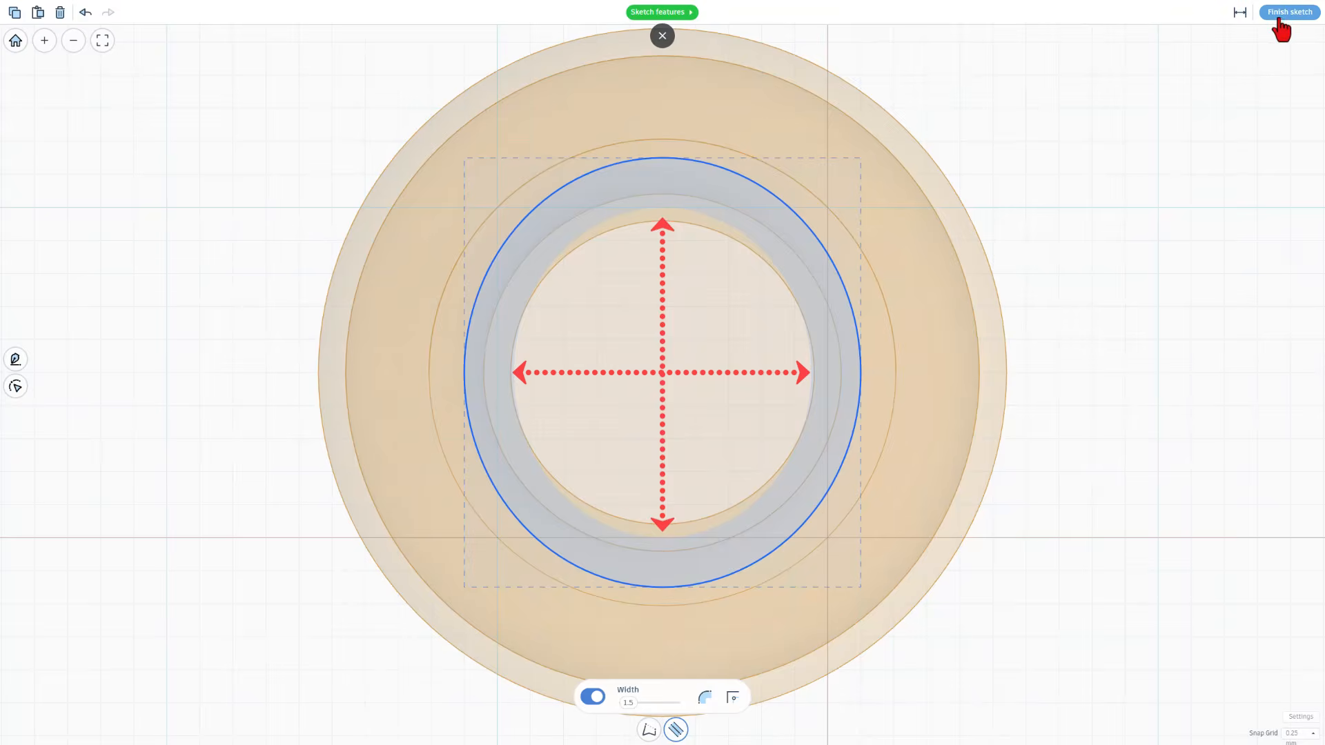
click(1288, 12)
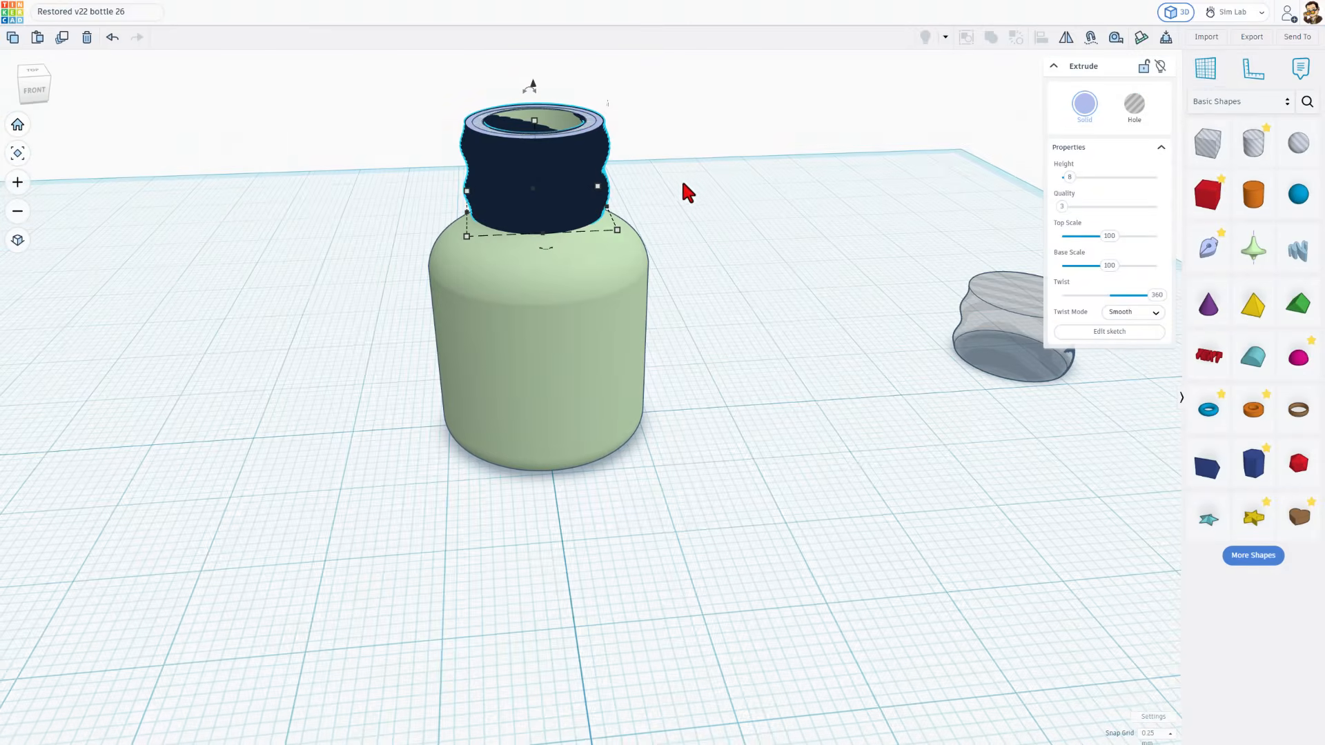
Place a revolve sketch beside the bottle and finish it without drawing, leaving the default revolve shape on the workplane
right_drag(681, 178, 695, 290)
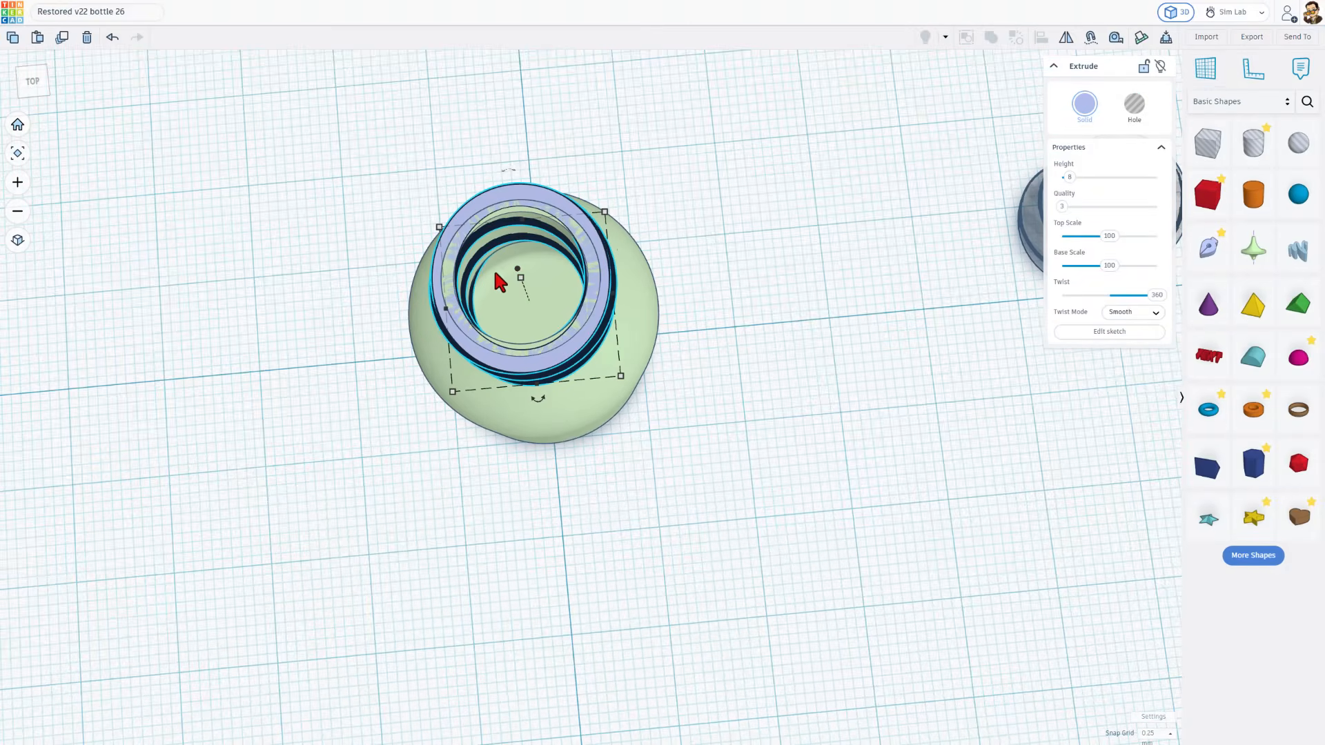
scroll(474, 278, up, 4)
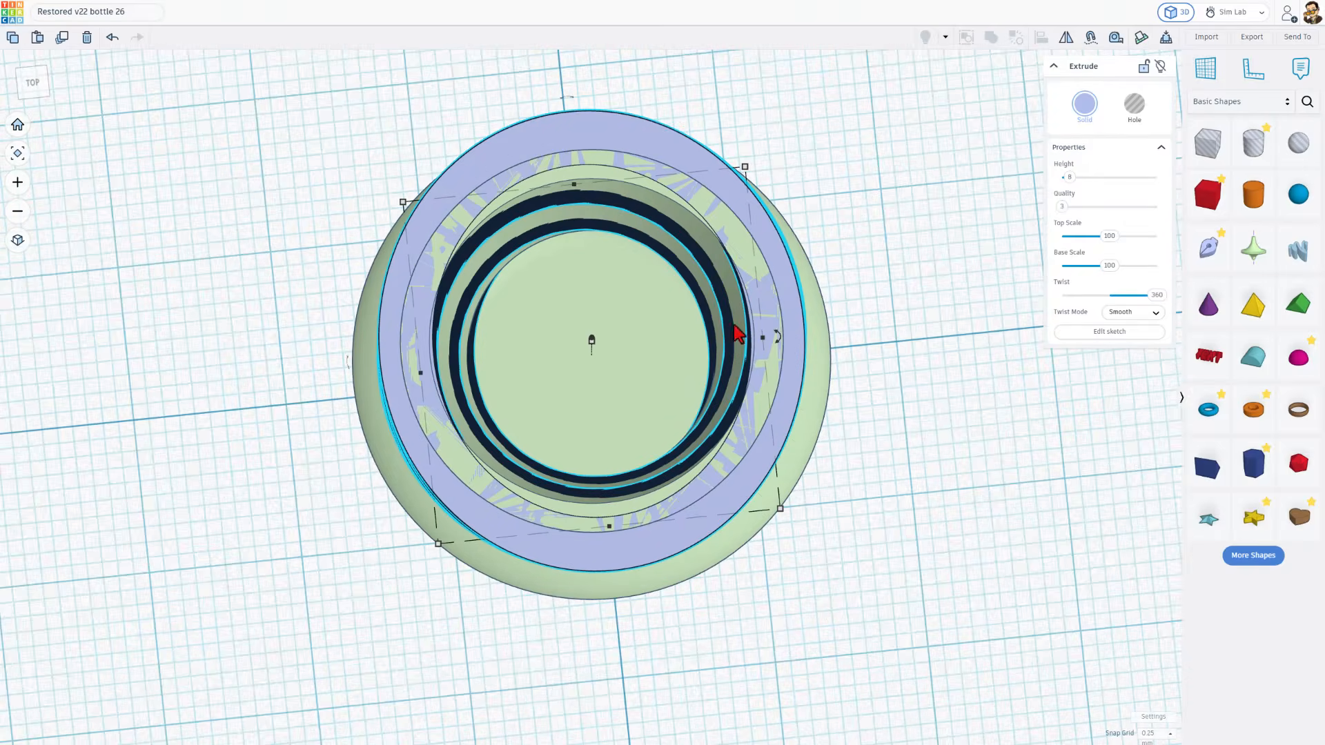
scroll(759, 338, down, 4)
right_drag(799, 318, 801, 377)
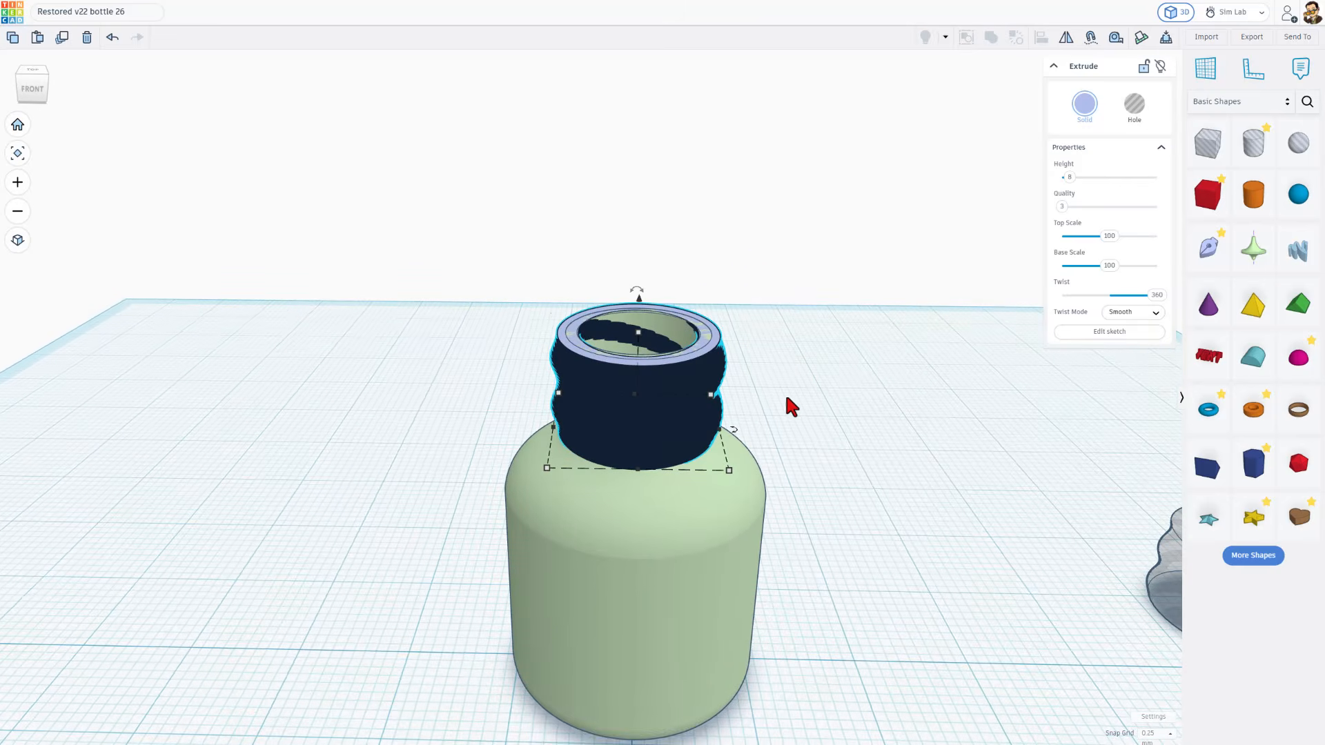
scroll(683, 607, down, 3)
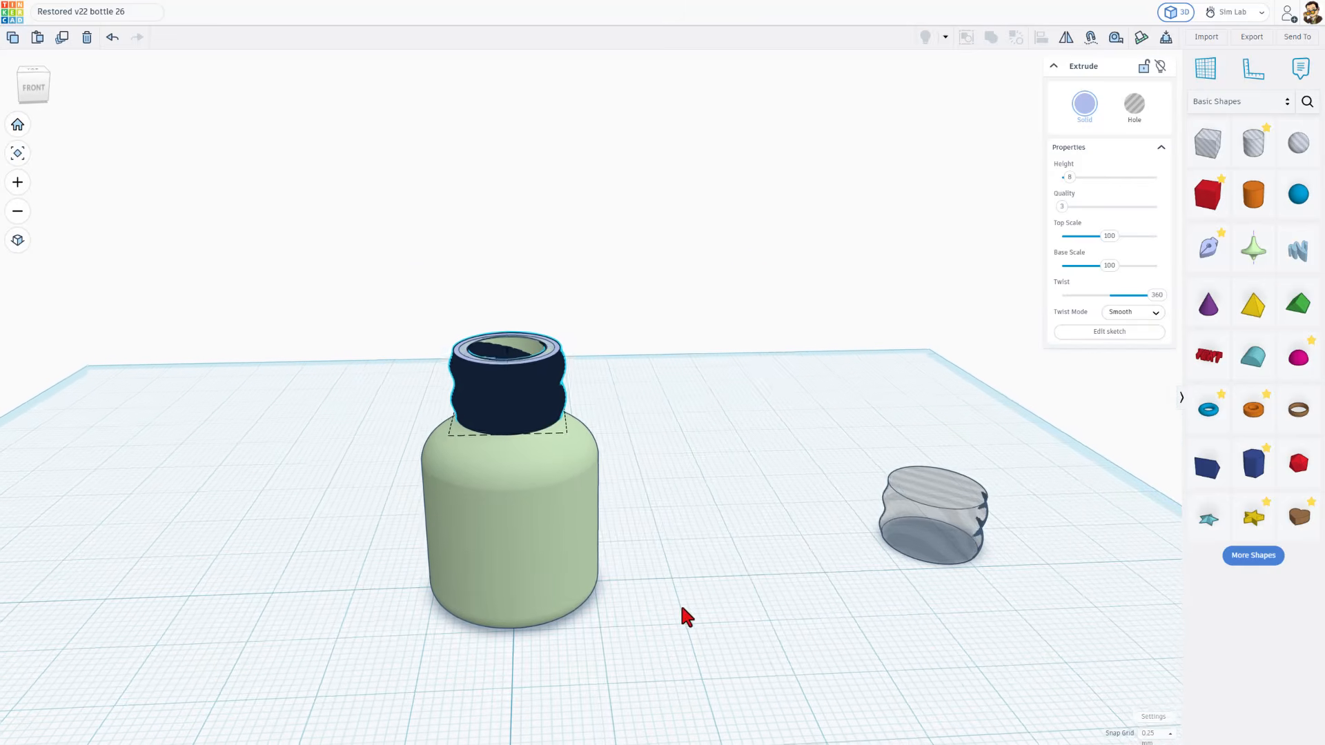
click(1242, 262)
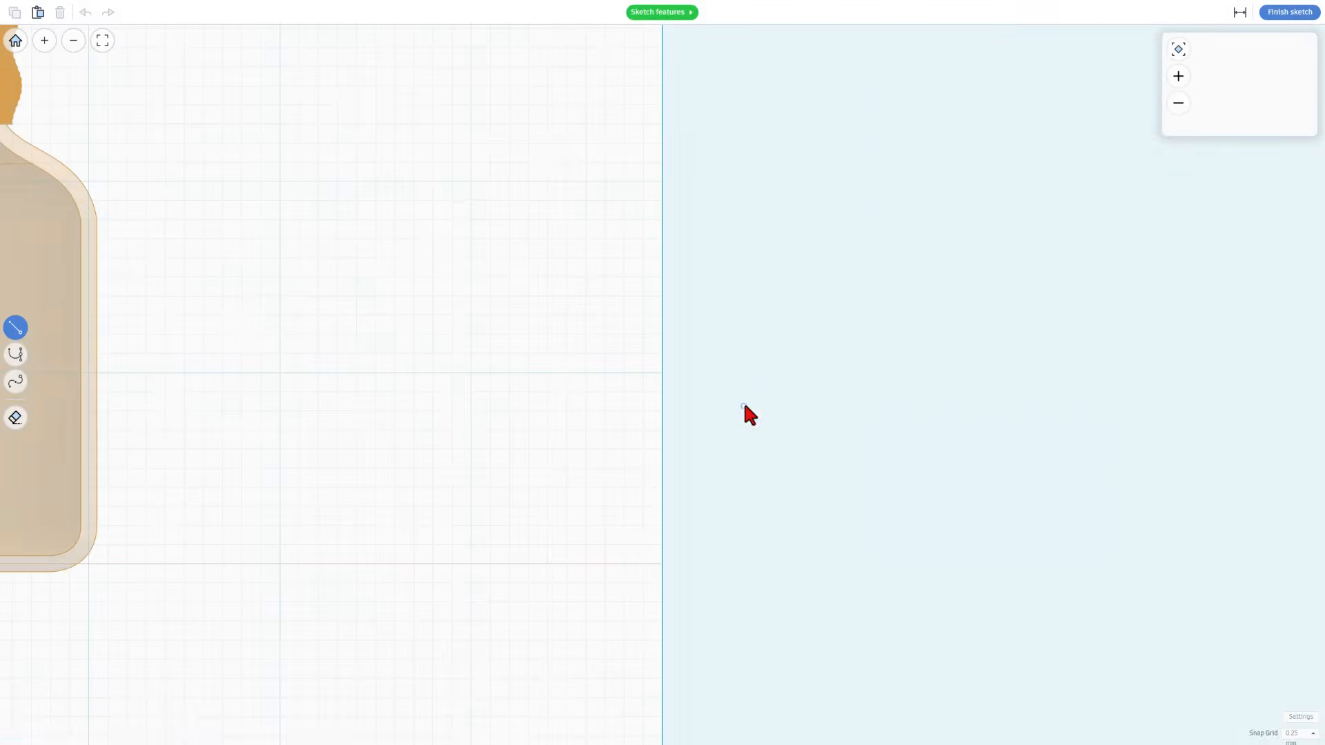
click(1284, 13)
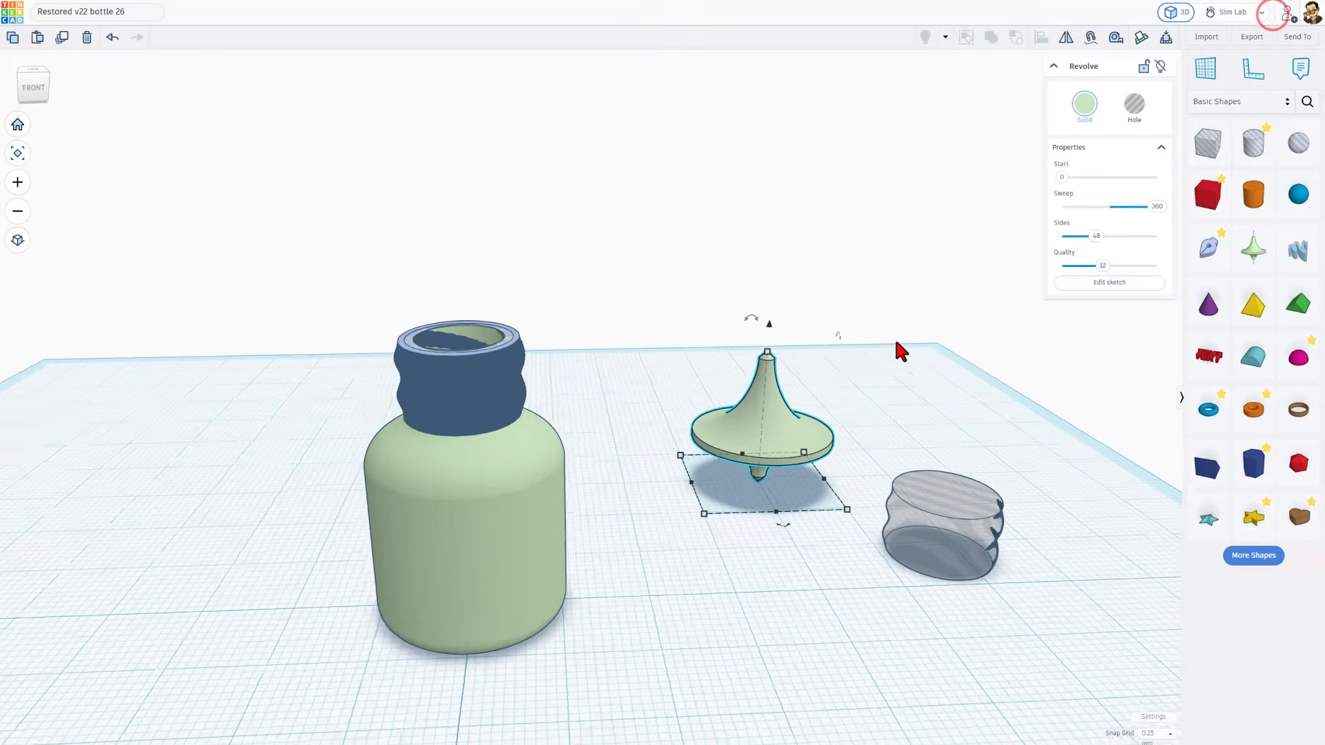
Align the thread hole to the default revolve shape, centring it under that shape in both horizontal directions
click(861, 336)
drag(991, 355, 768, 552)
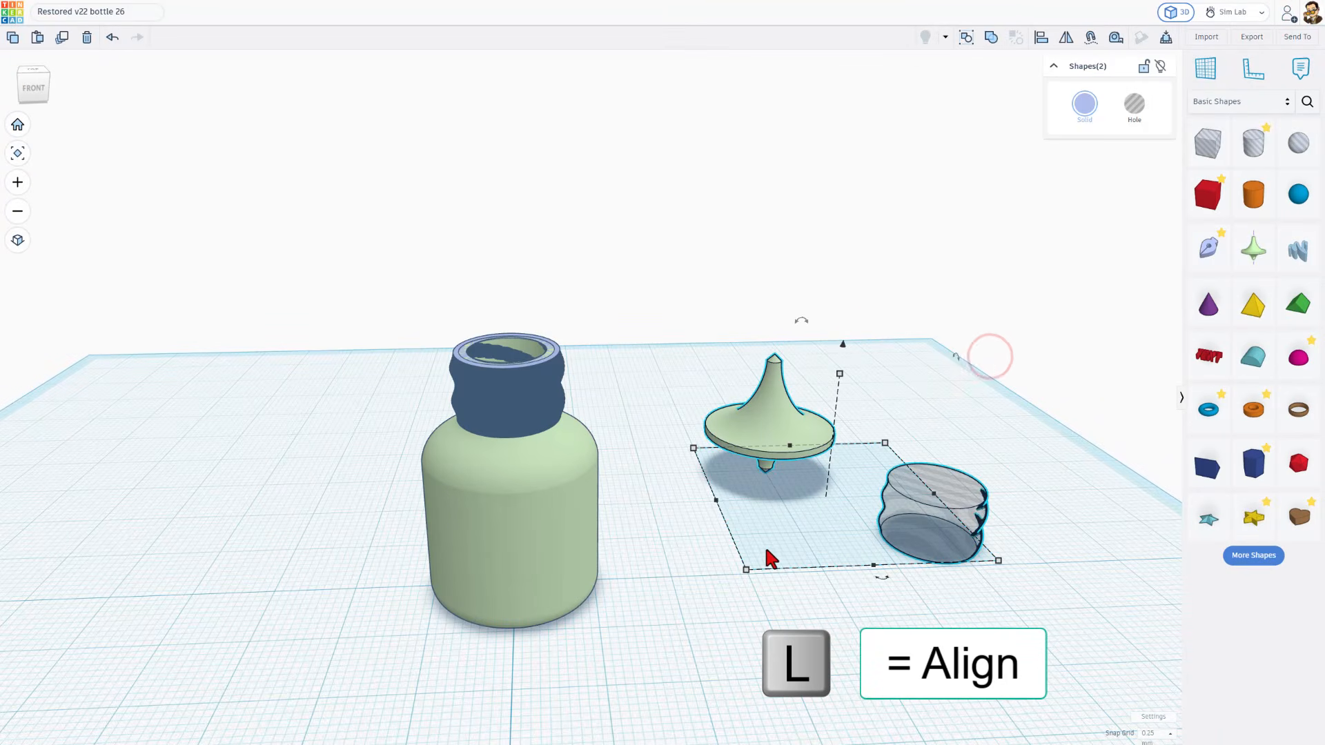
key(l)
click(772, 430)
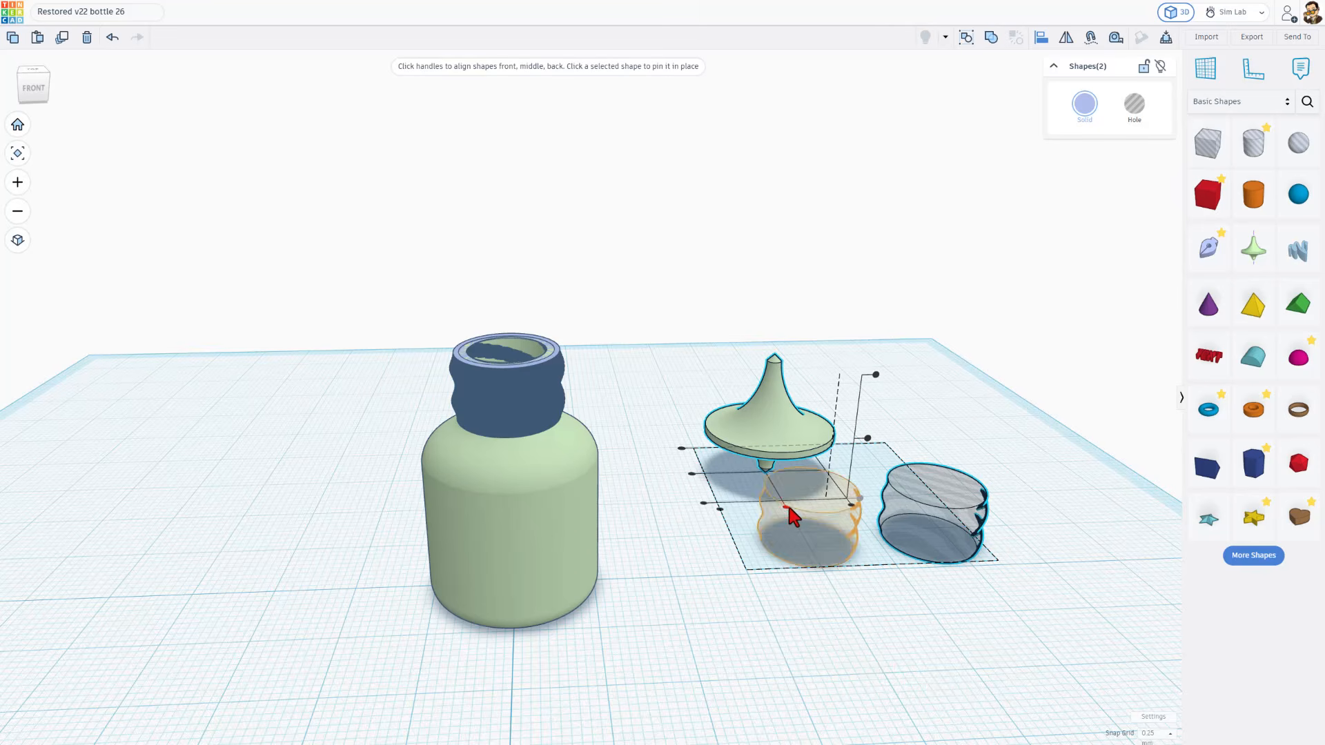
click(787, 507)
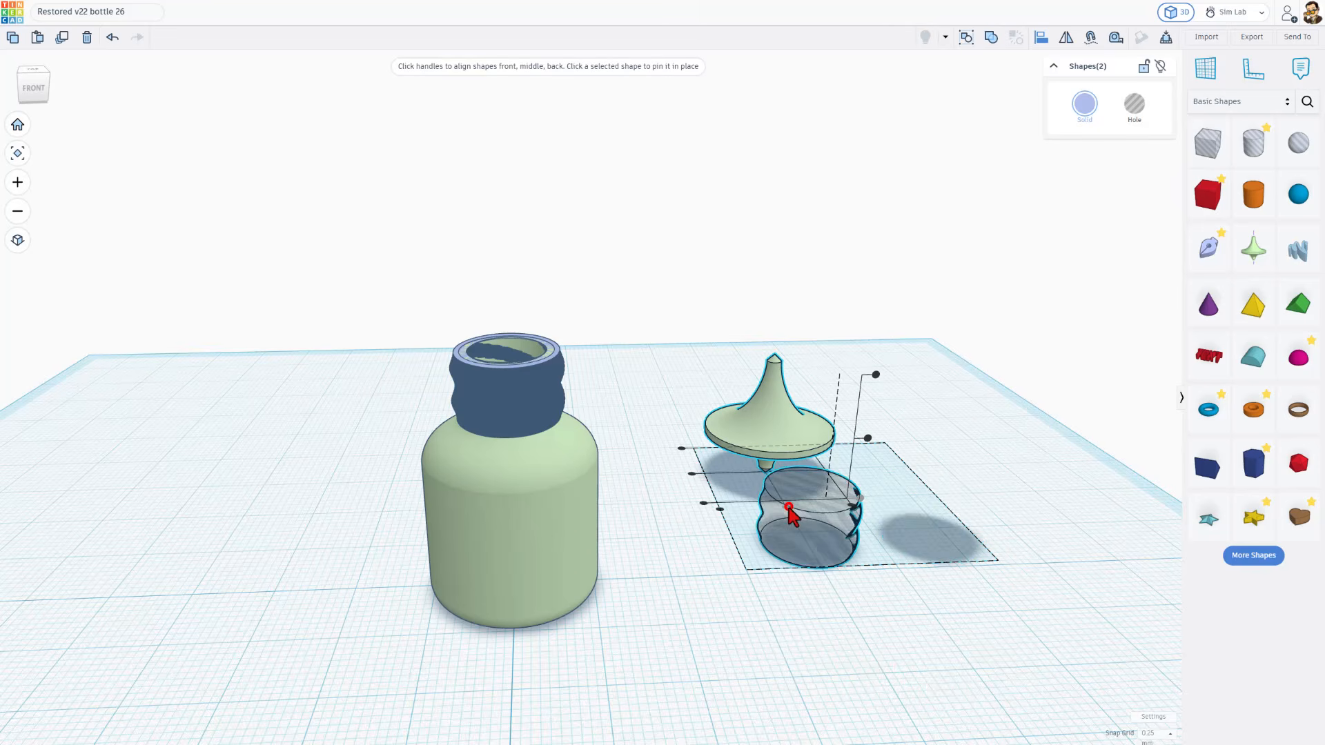
click(693, 476)
click(906, 318)
Edit the default revolve's sketch, drawing the cap's 7 mm vertical side outside the thread and a rounded corner spanning 2.83 mm
click(778, 400)
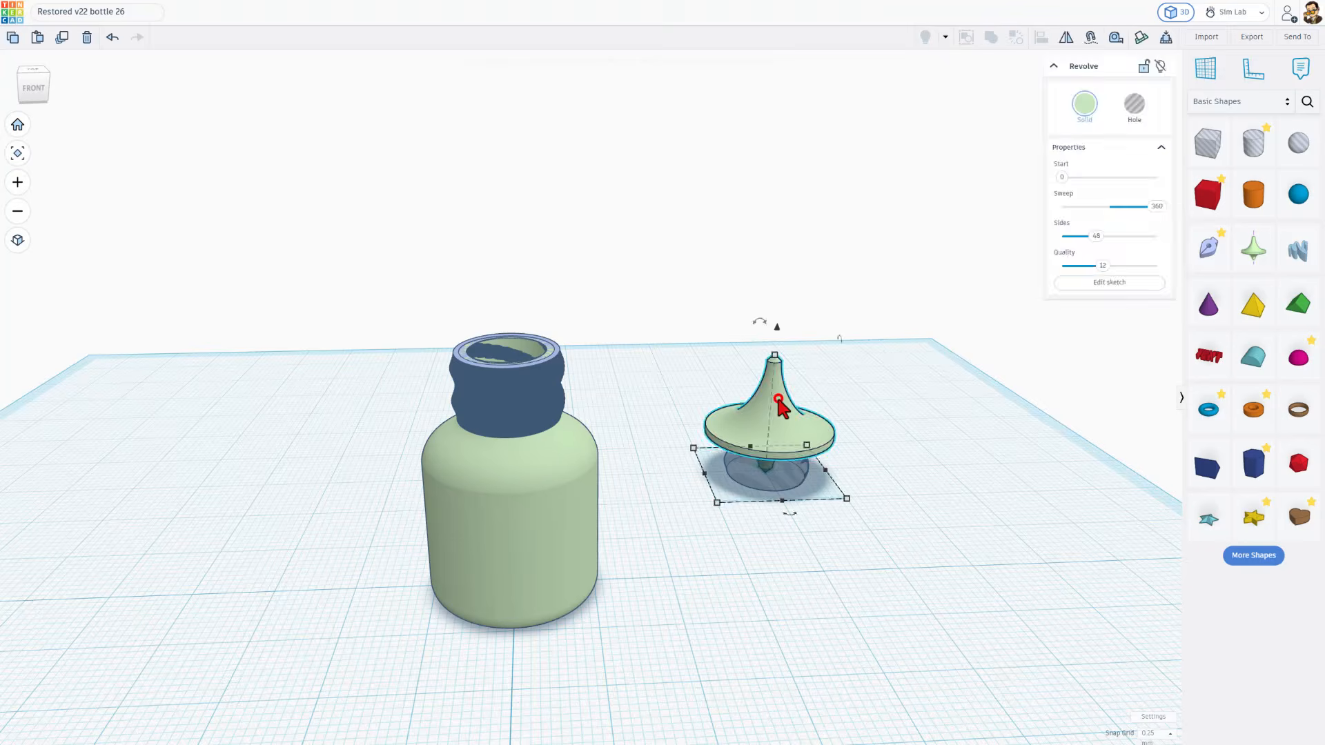
double_click(778, 400)
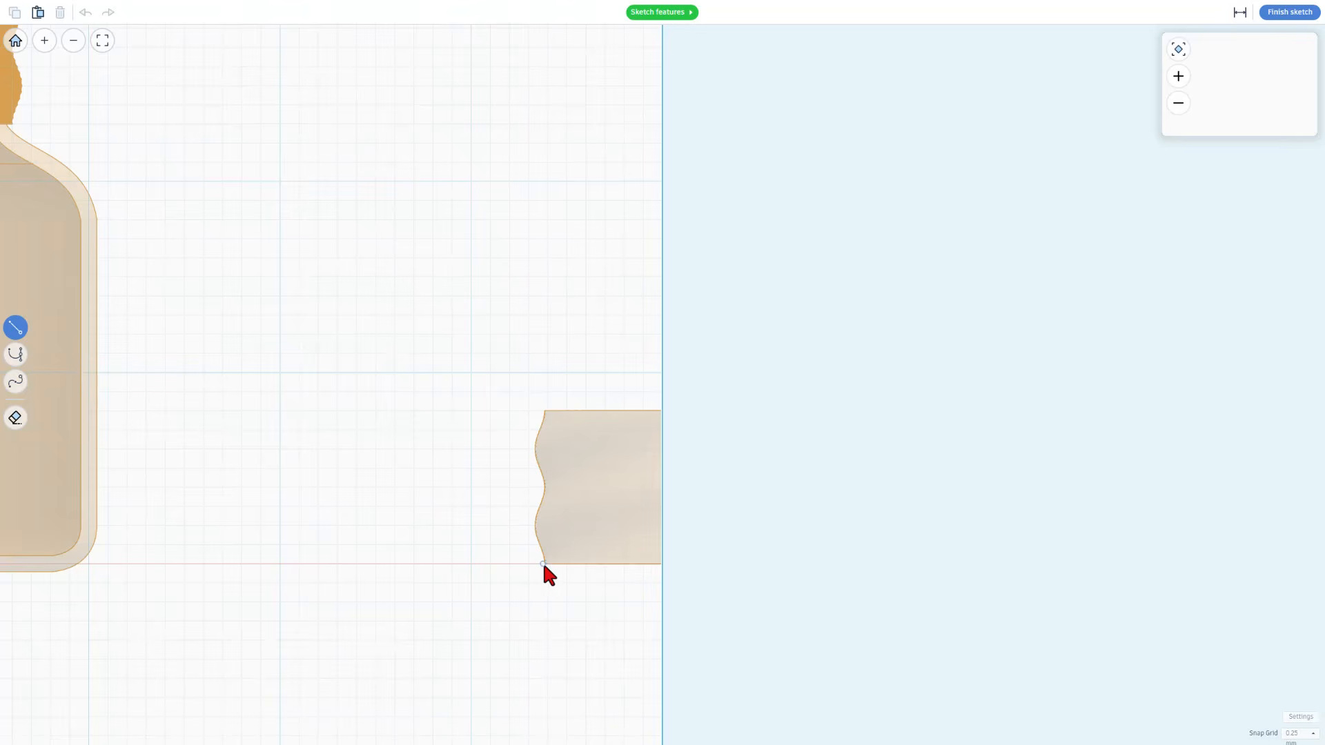
click(509, 564)
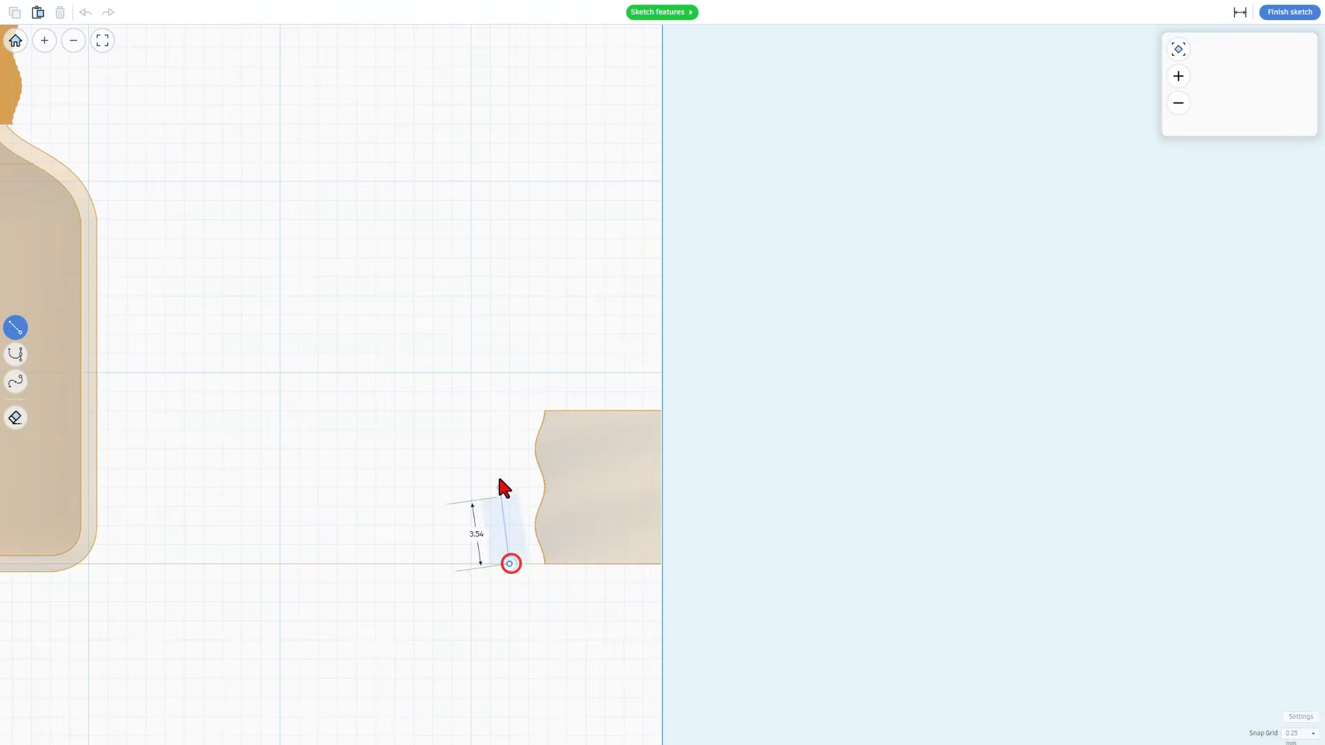
click(510, 430)
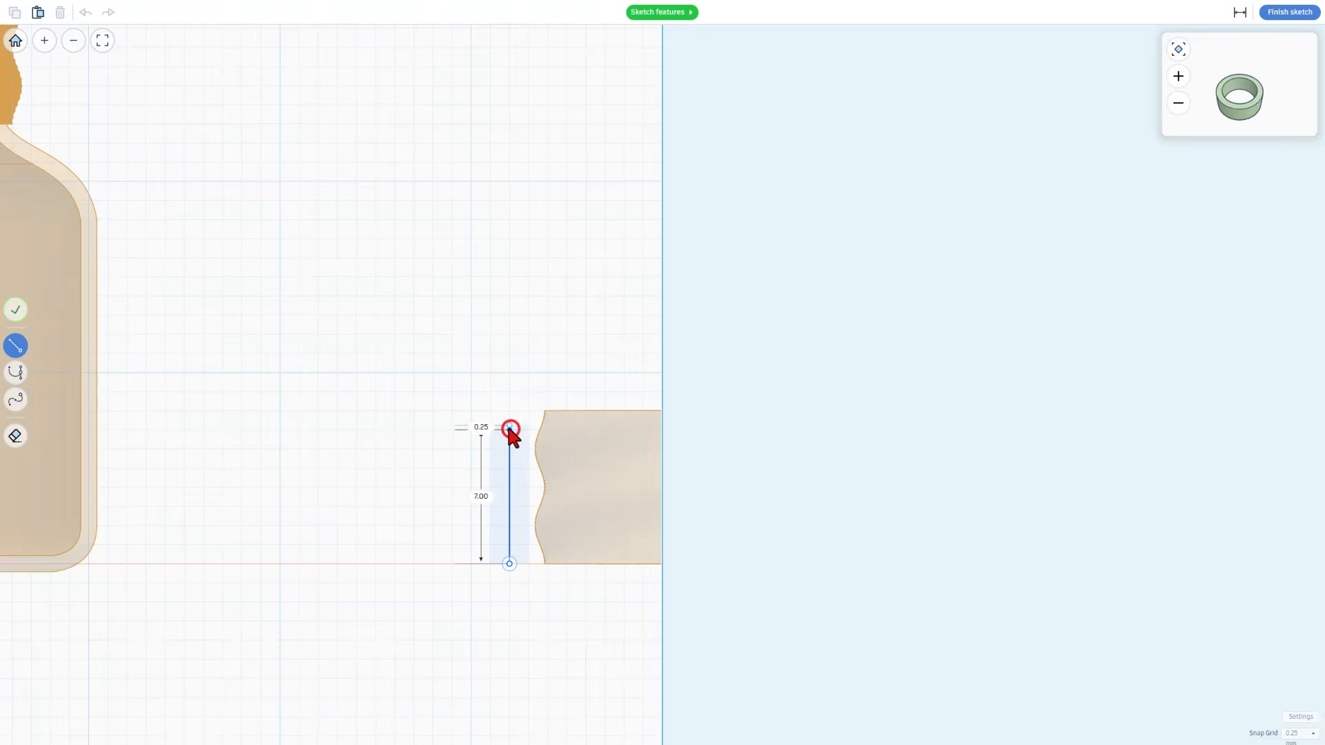
click(547, 391)
key(2)
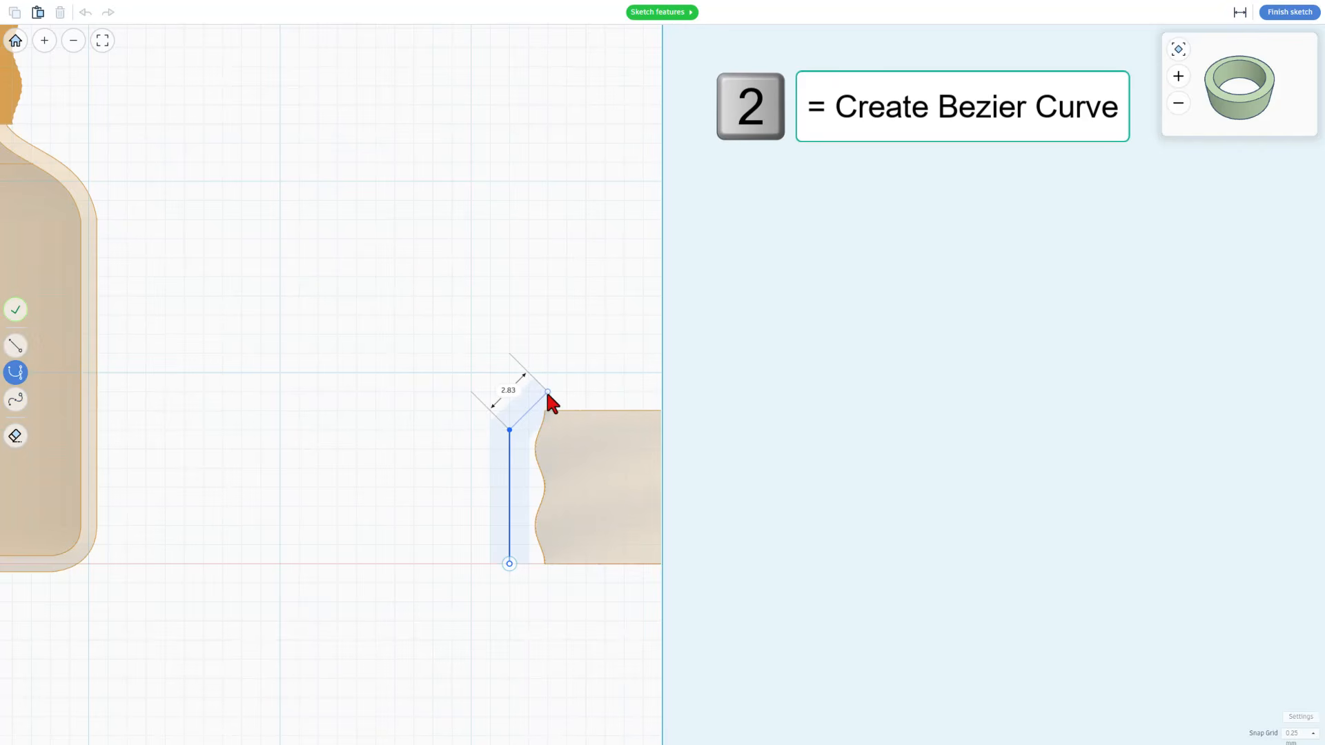
drag(547, 391, 587, 393)
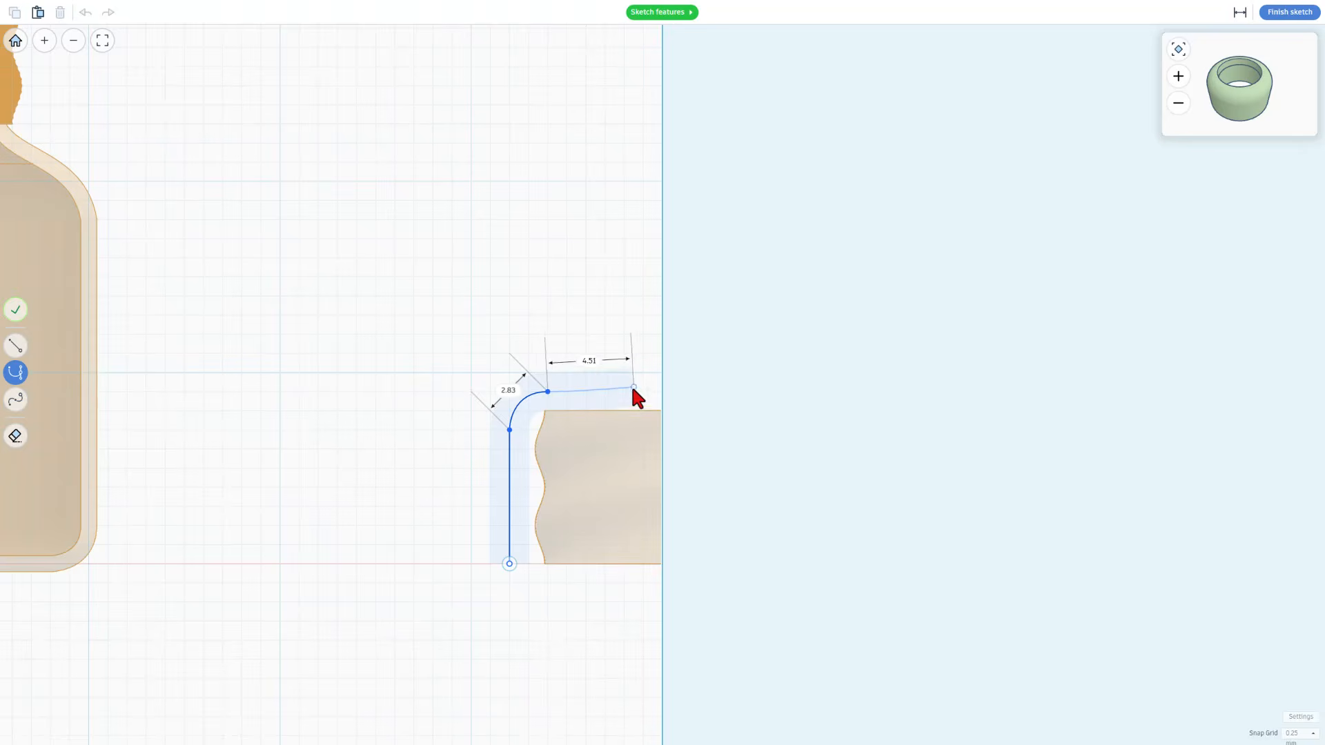
Close the cap profile with a straight 6 mm top, a 9 mm edge on the axis and an 8 mm base, and finish the sketch
key(1)
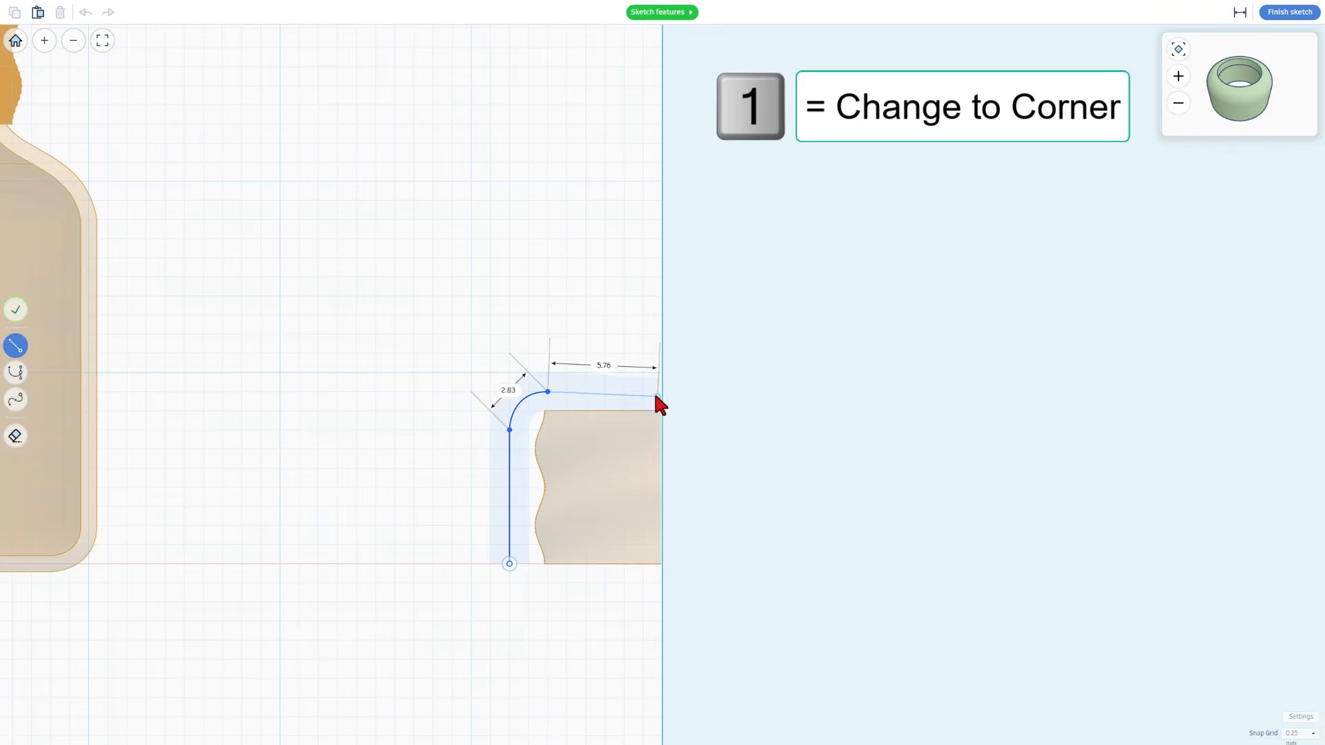
click(661, 391)
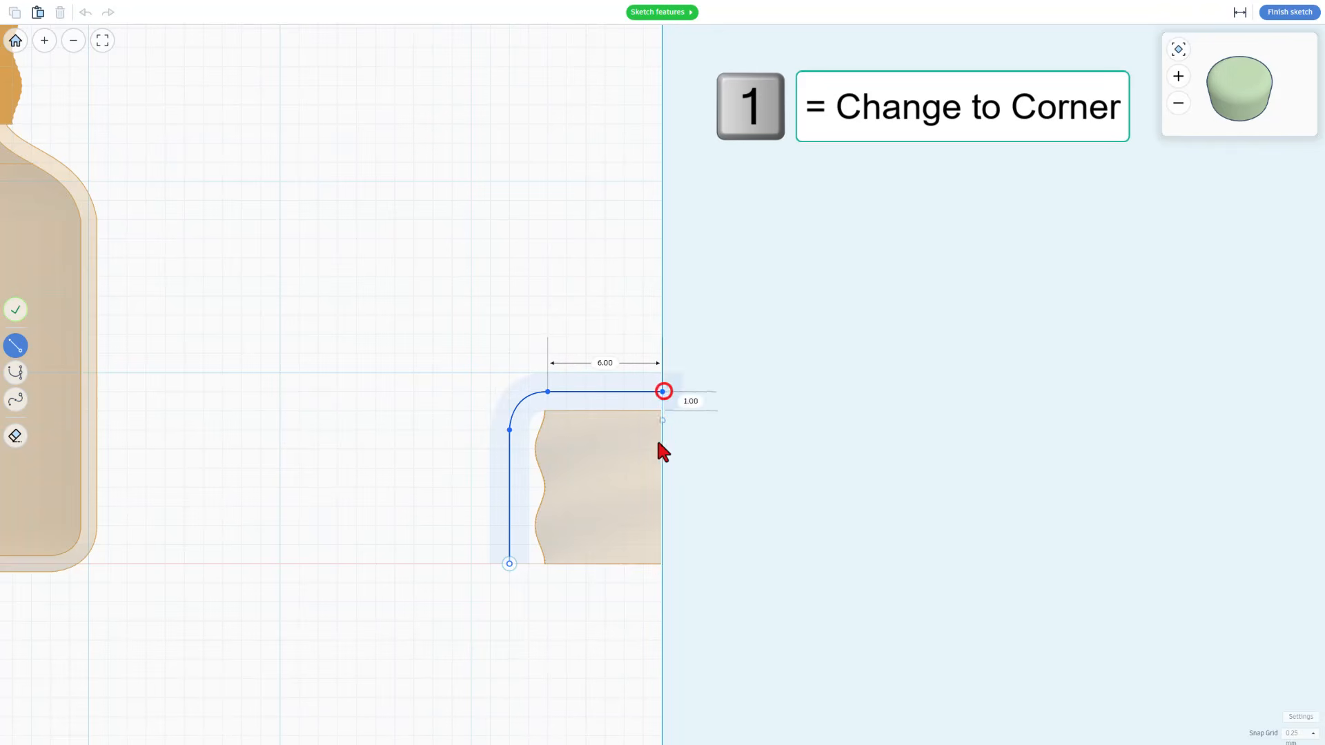
click(662, 564)
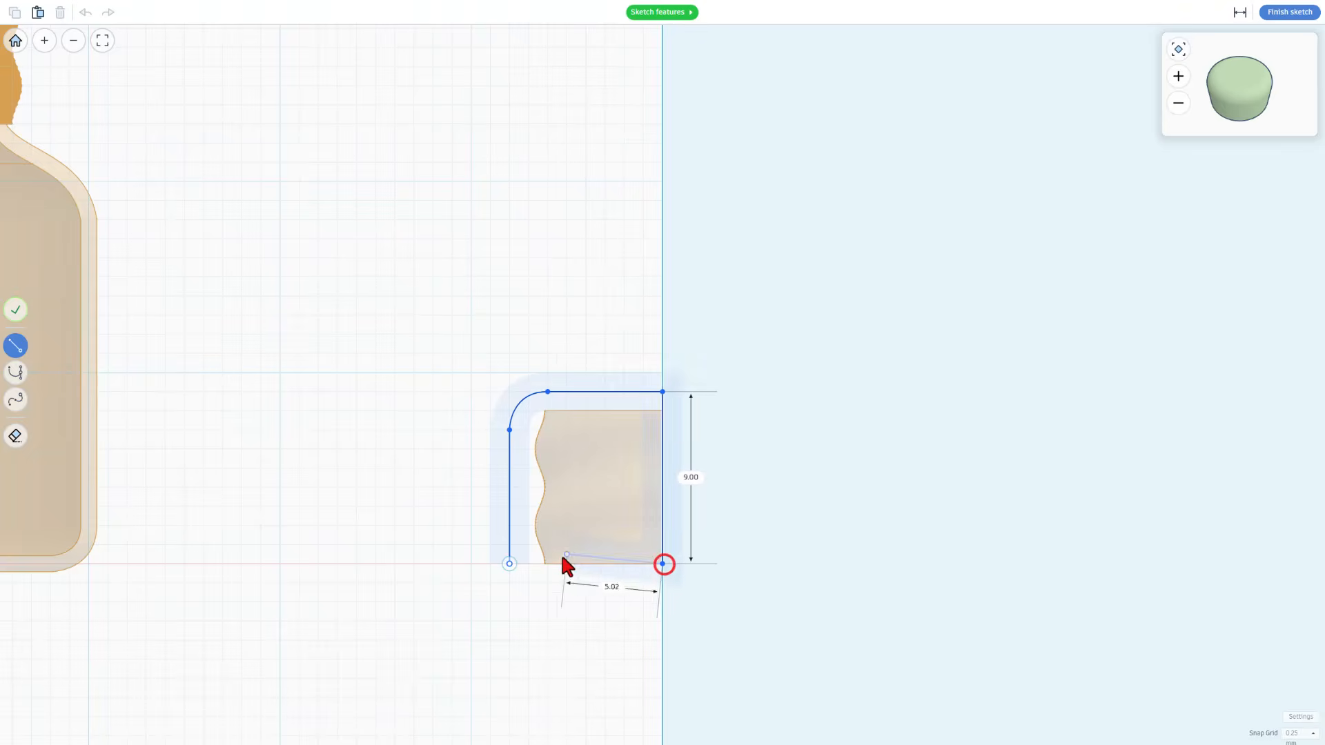
click(509, 563)
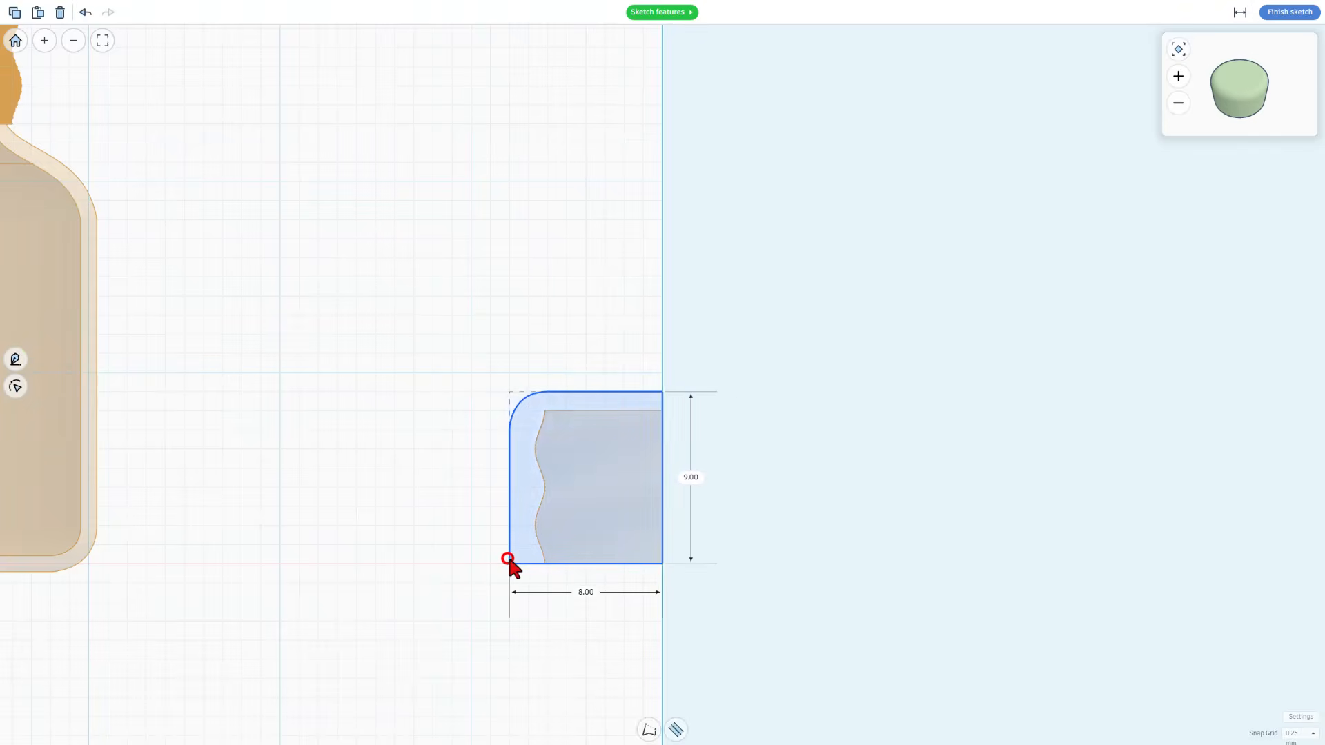
click(1291, 13)
click(786, 513)
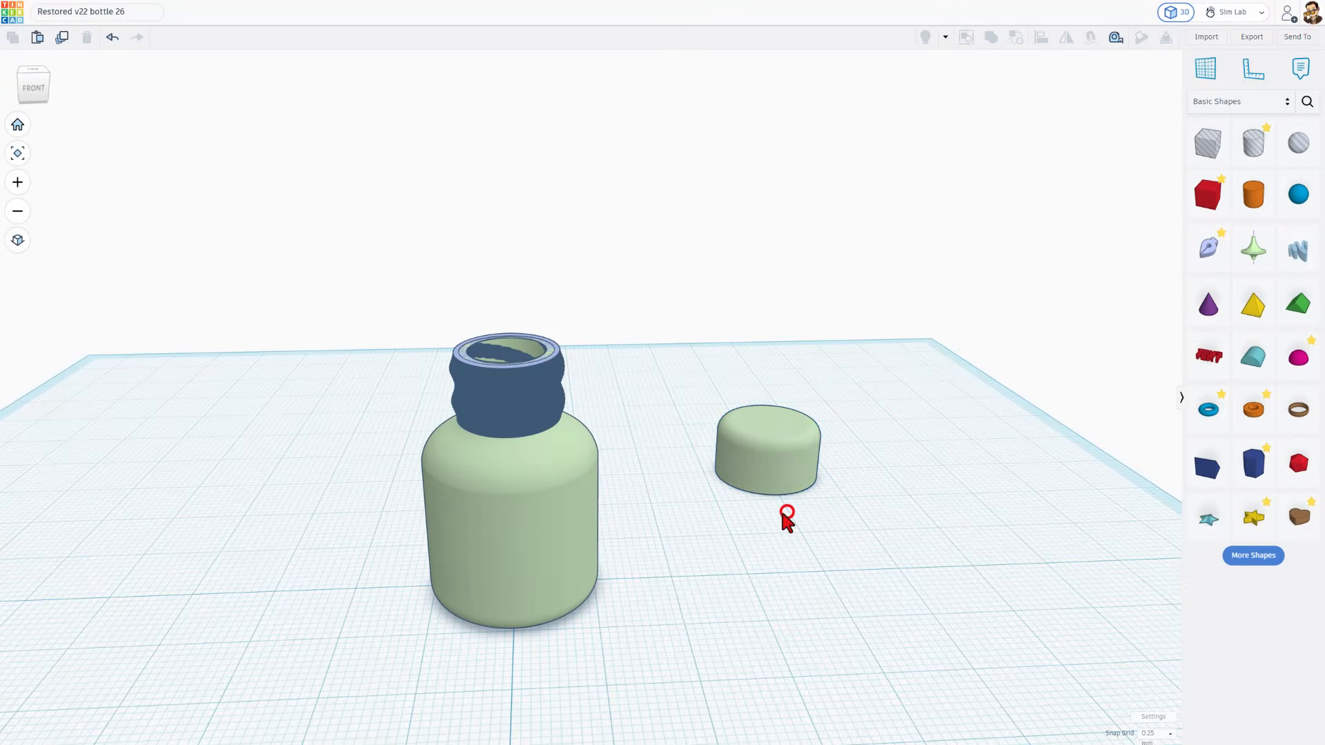
Set the revolved cap's sides to 128 and reduce its quality to the minimum
click(778, 435)
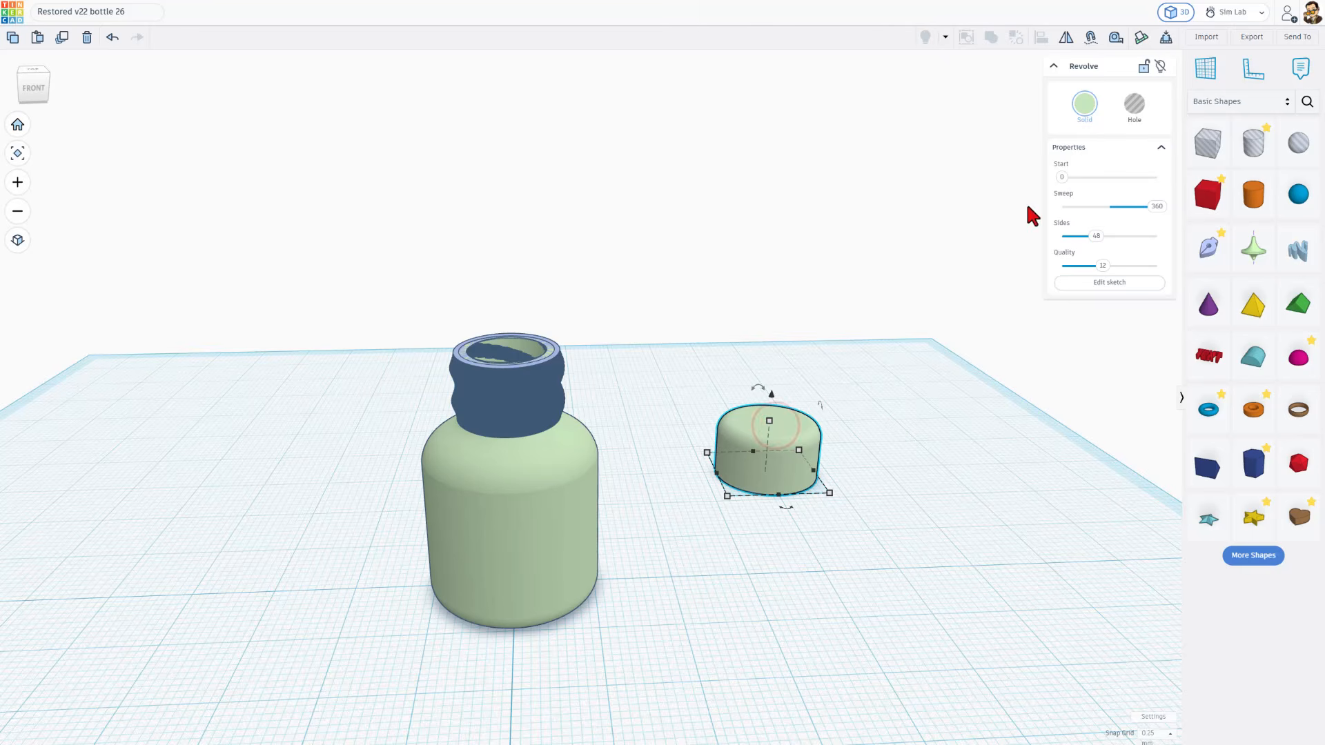
click(1103, 266)
drag(1095, 238, 1158, 238)
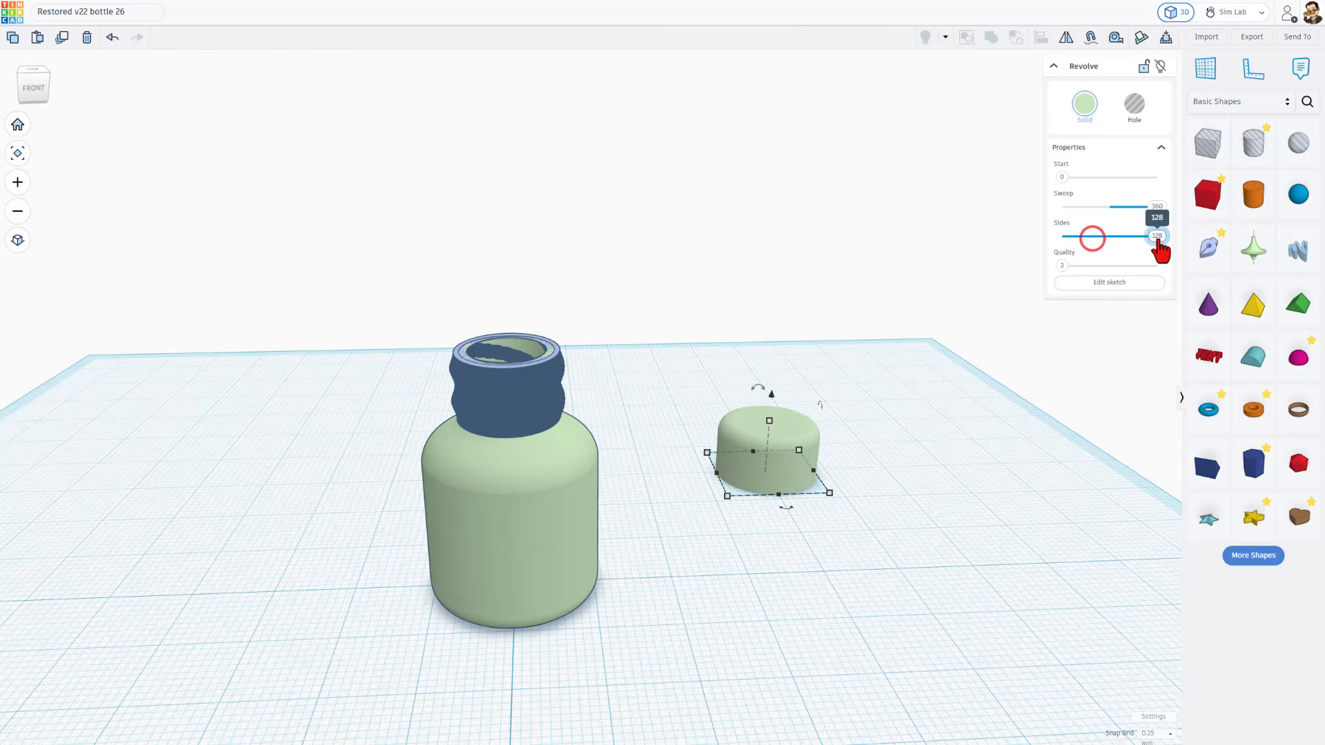
Combine the revolved cap and the thread hole inside it into a union group
scroll(966, 441, up, 3)
right_drag(863, 505, 790, 342)
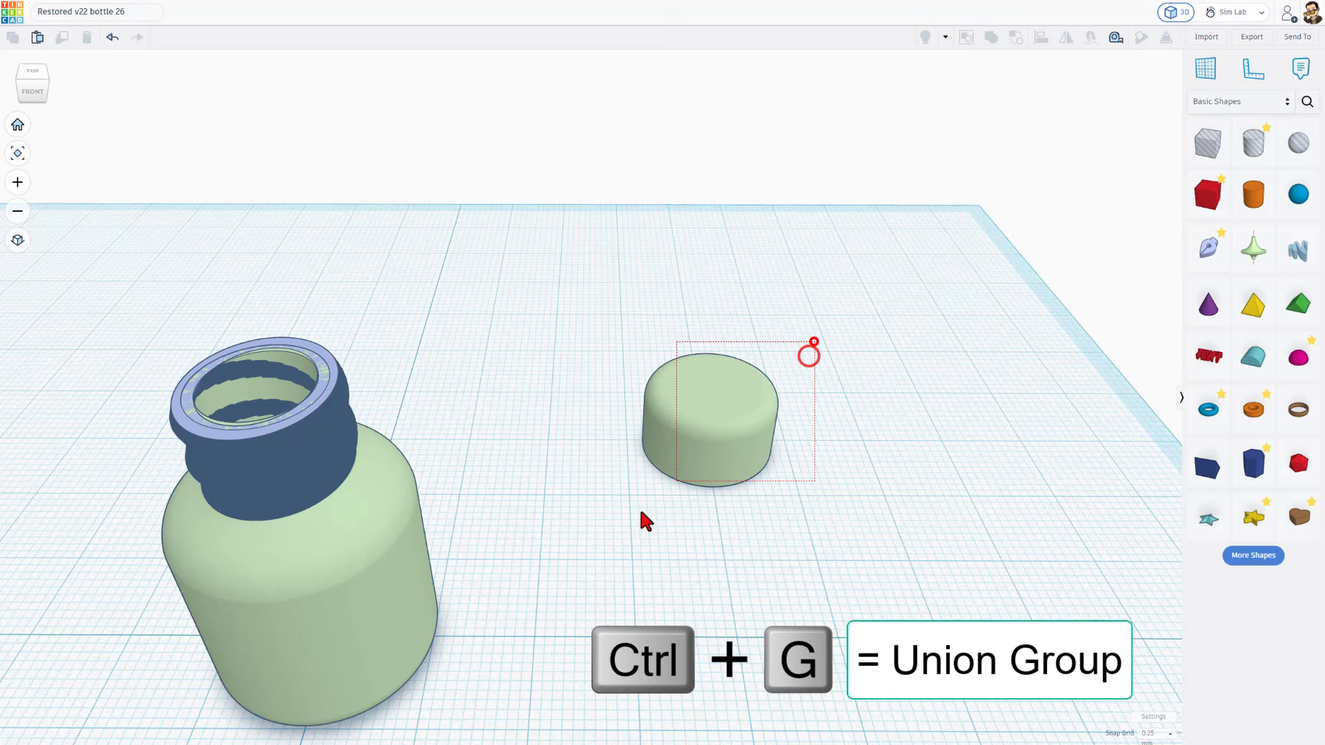
drag(641, 512, 615, 531)
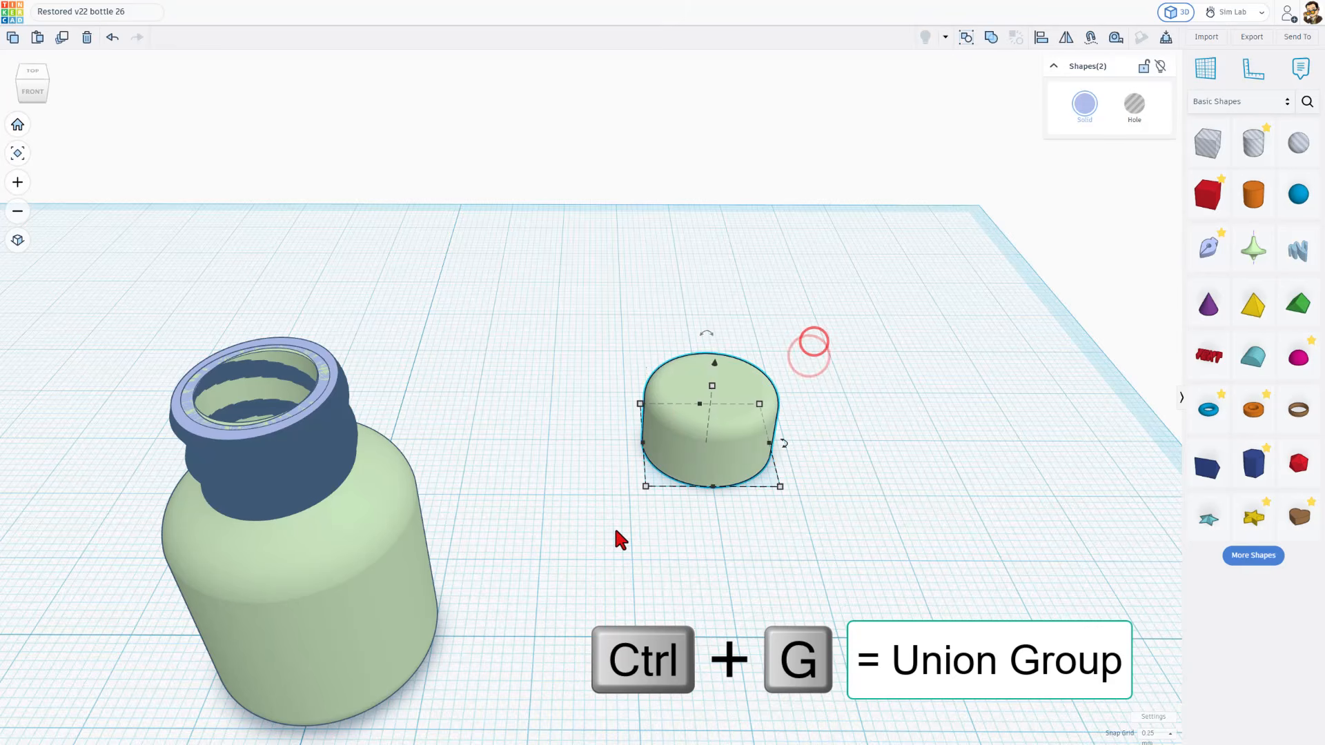
key(ctrl+g)
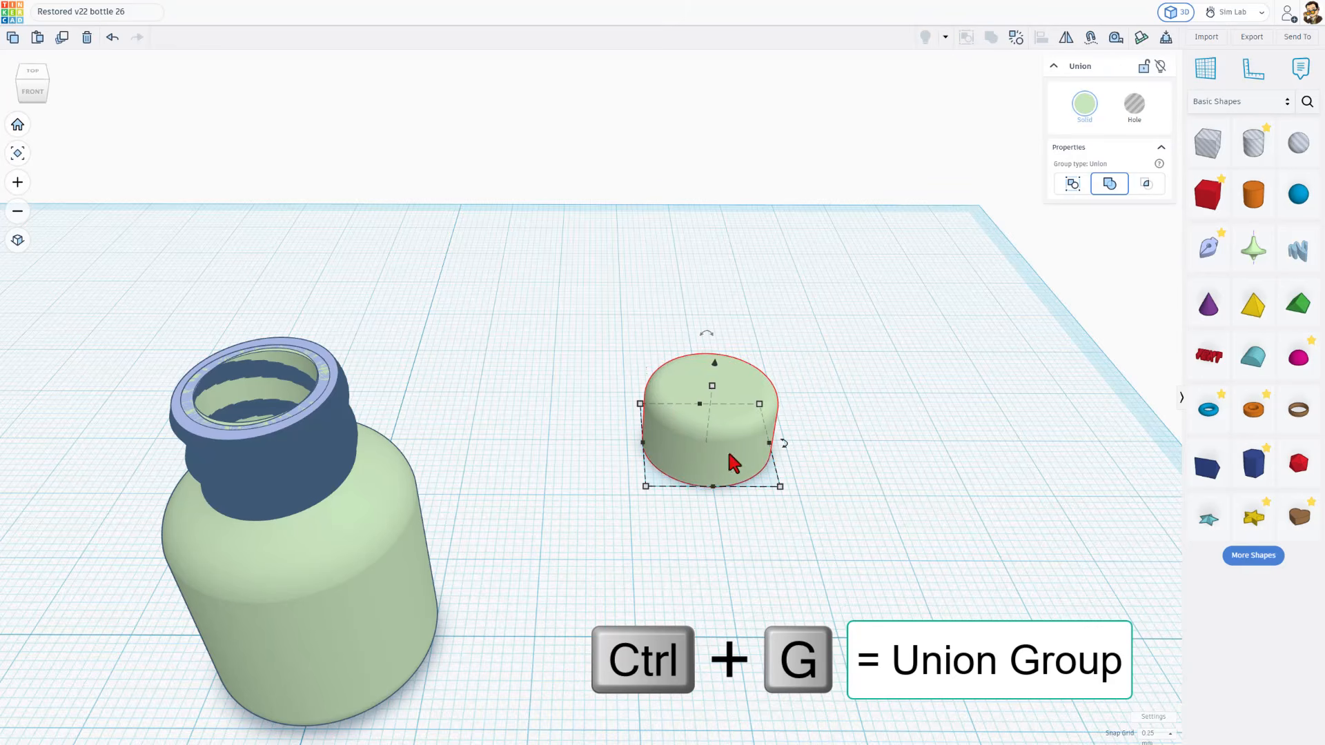
Rotate the grouped cap 180° so that its threaded opening faces up
scroll(769, 454, up, 2)
right_drag(859, 529, 750, 537)
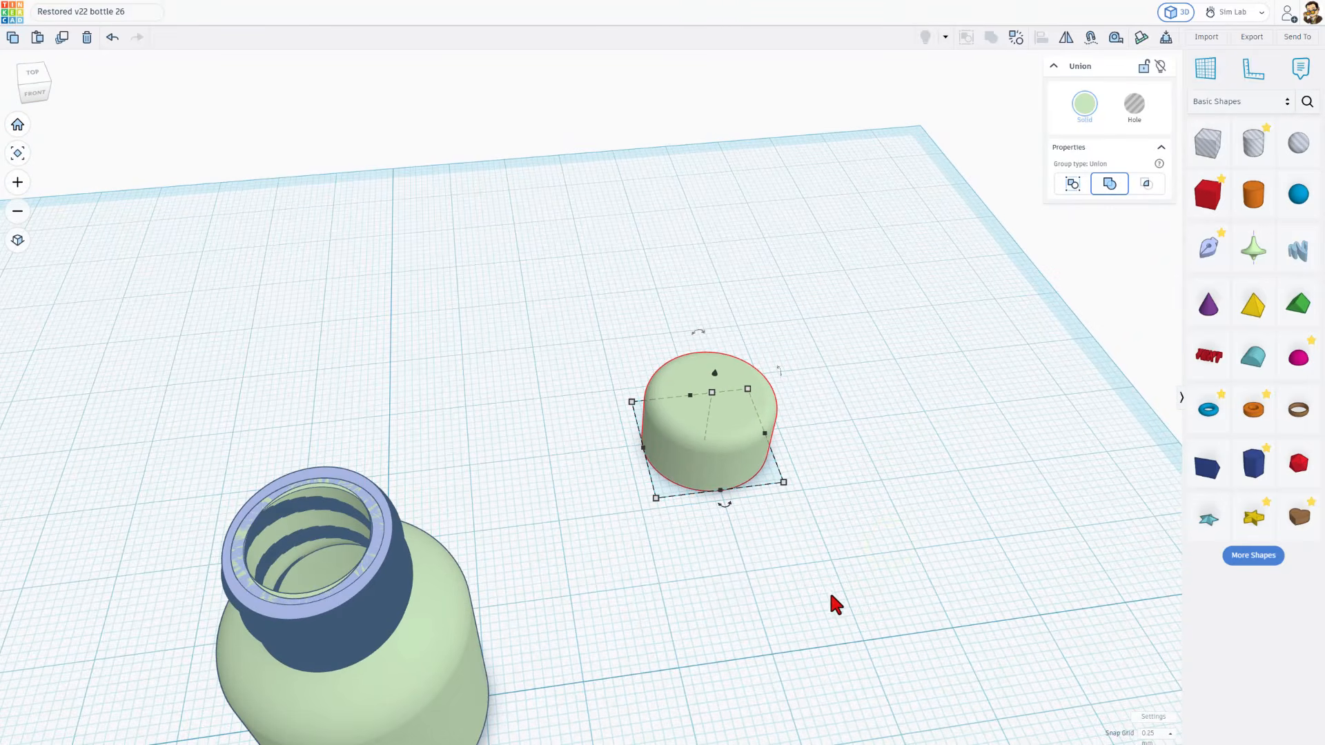
right_drag(830, 596, 754, 621)
click(754, 616)
drag(727, 535, 732, 592)
mouse_move(697, 511)
mouse_down()
mouse_move(692, 498)
mouse_move(670, 536)
mouse_move(700, 586)
mouse_move(679, 517)
mouse_up()
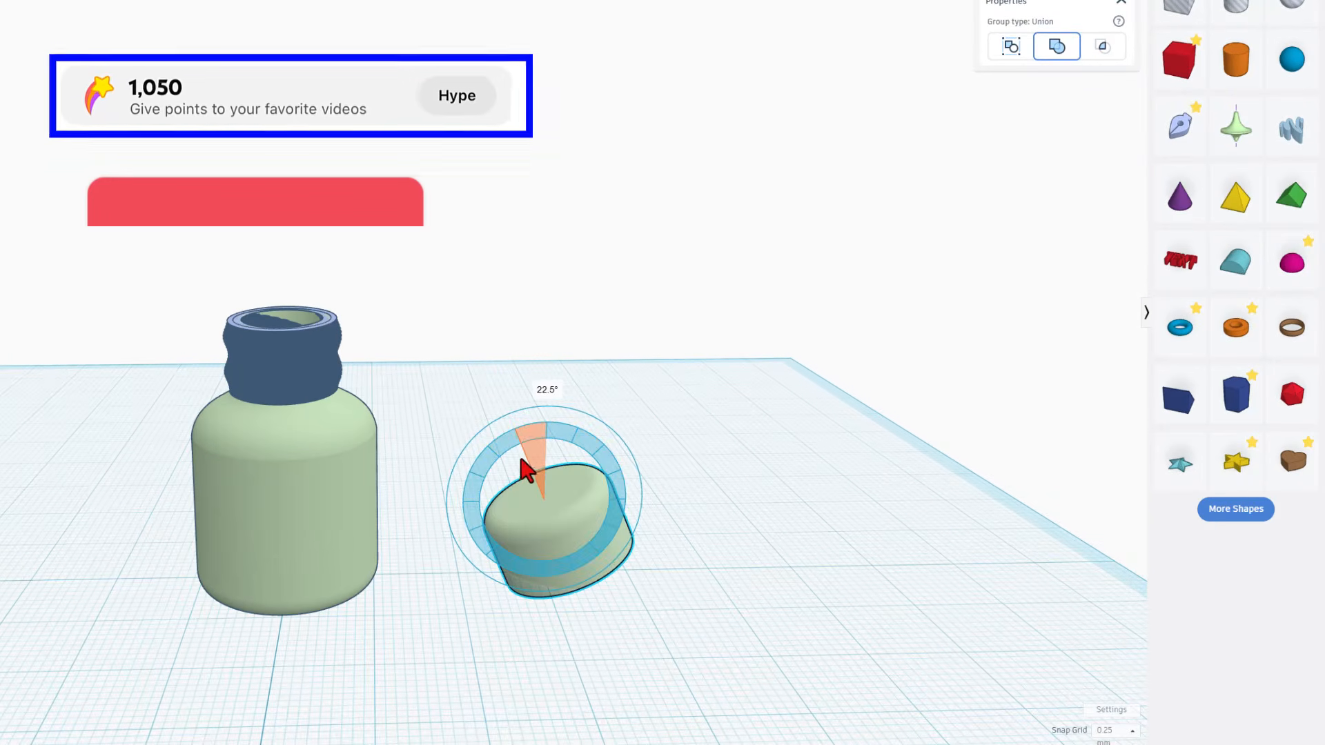
drag(521, 460, 516, 582)
click(503, 660)
right_drag(580, 577, 585, 658)
Move the flipped cap closer to the bottle and deselect it
click(580, 568)
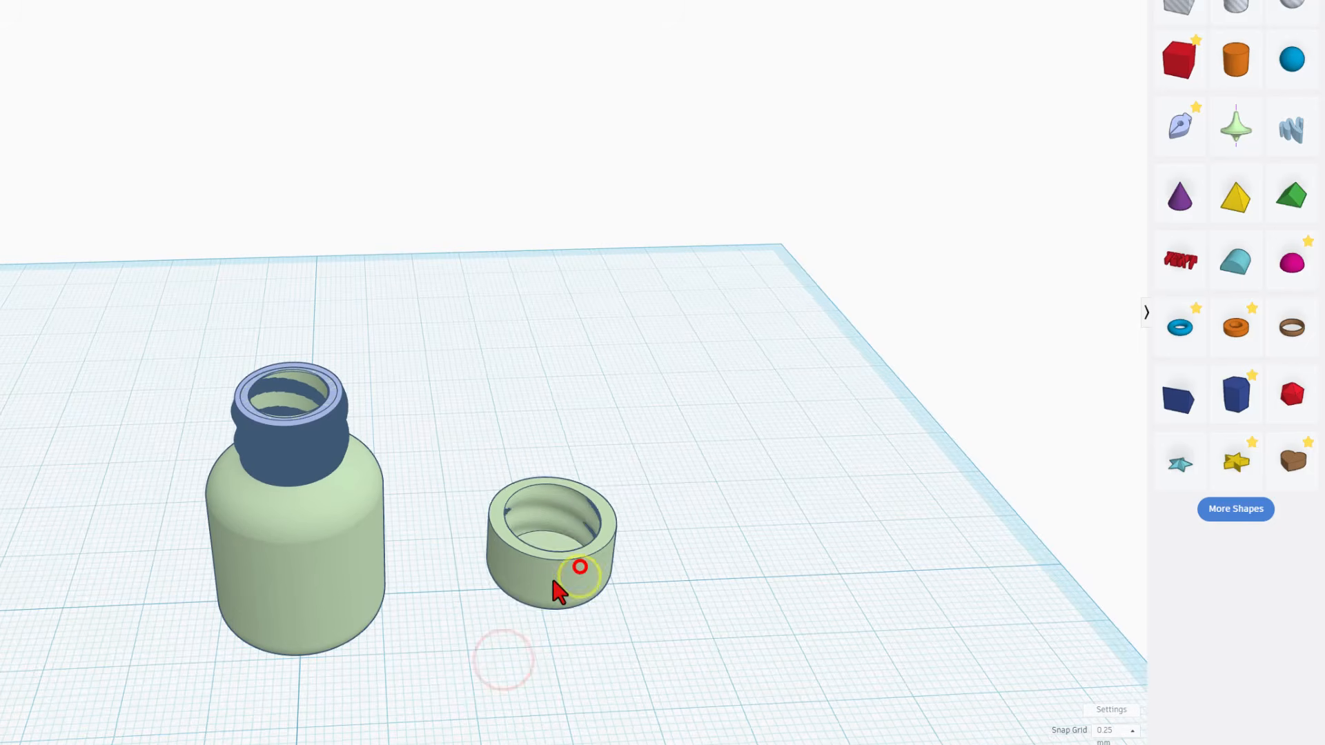
drag(554, 582, 510, 575)
click(589, 532)
Drop the flipped cap and the revolved bottle onto the workplane
scroll(685, 527, up, 2)
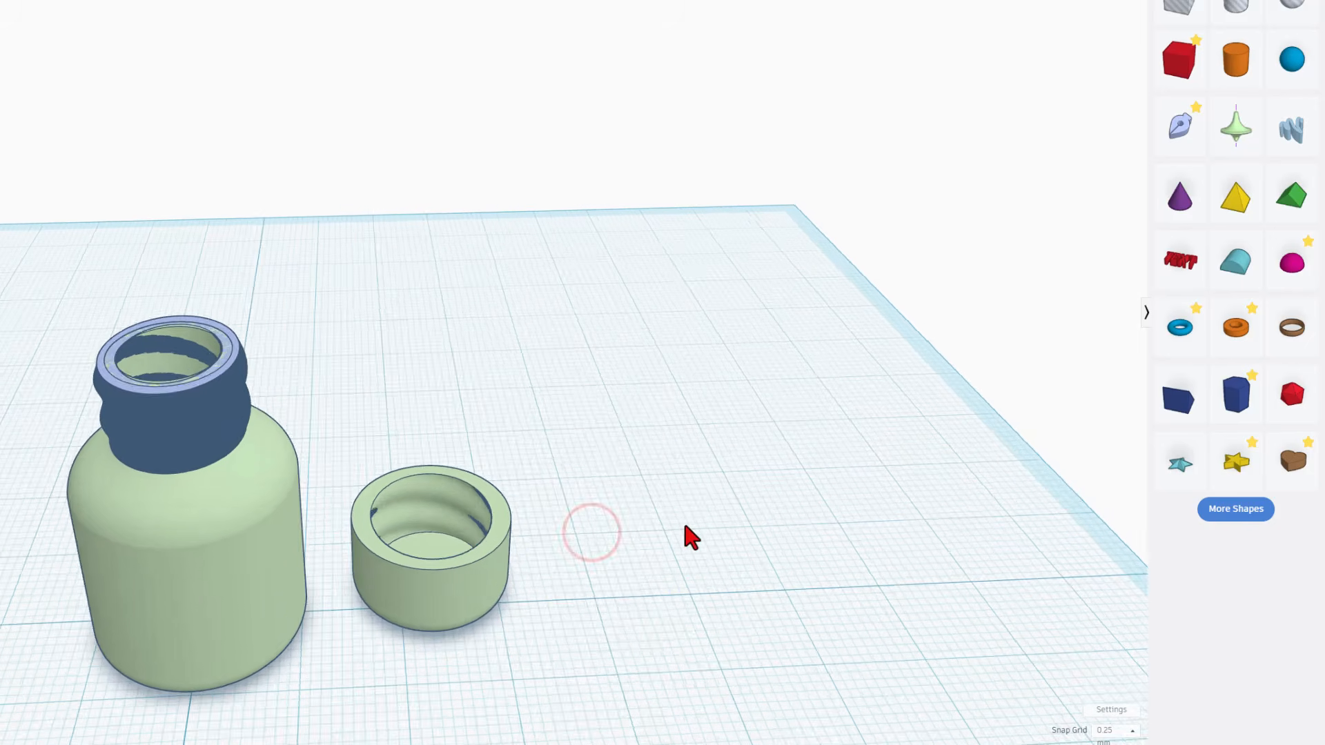
scroll(685, 526, down, 2)
right_drag(679, 535, 682, 407)
middle_drag(574, 547, 612, 443)
right_drag(612, 442, 686, 405)
right_drag(597, 494, 403, 513)
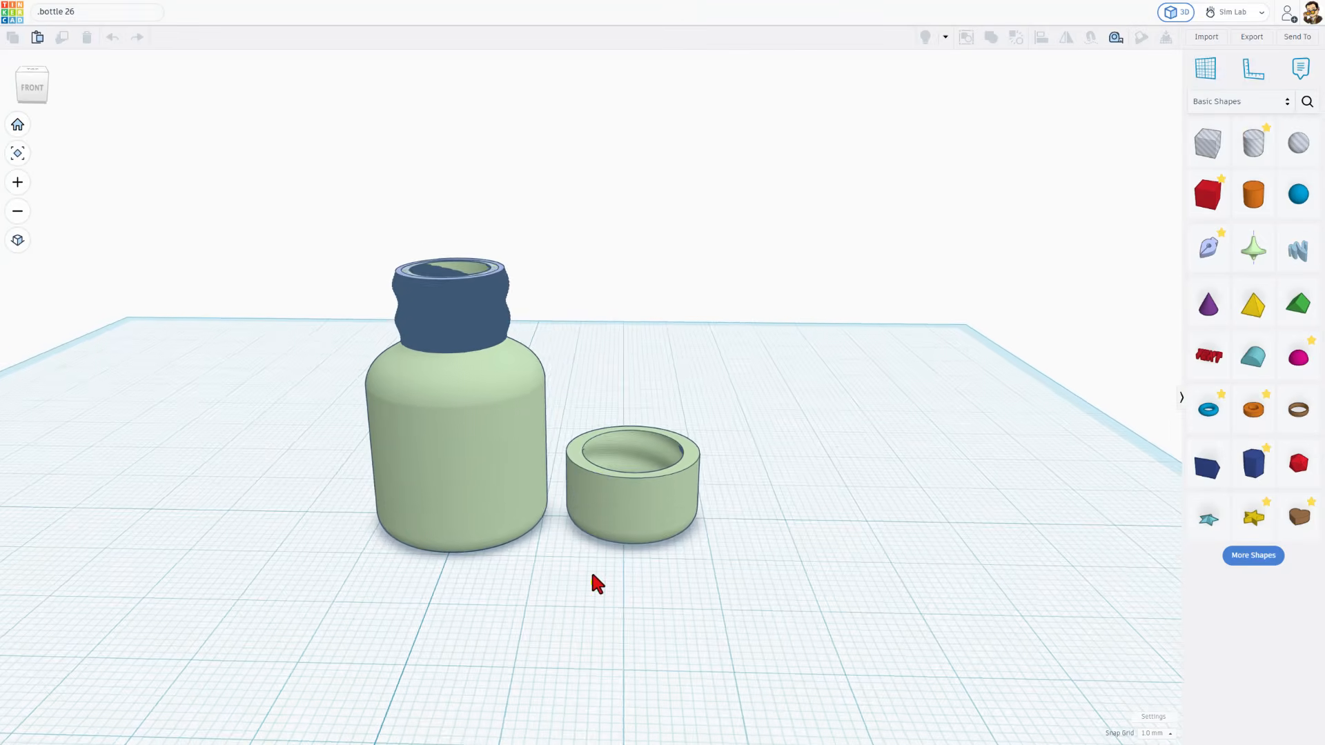
right_drag(592, 576, 600, 556)
click(629, 514)
key(d)
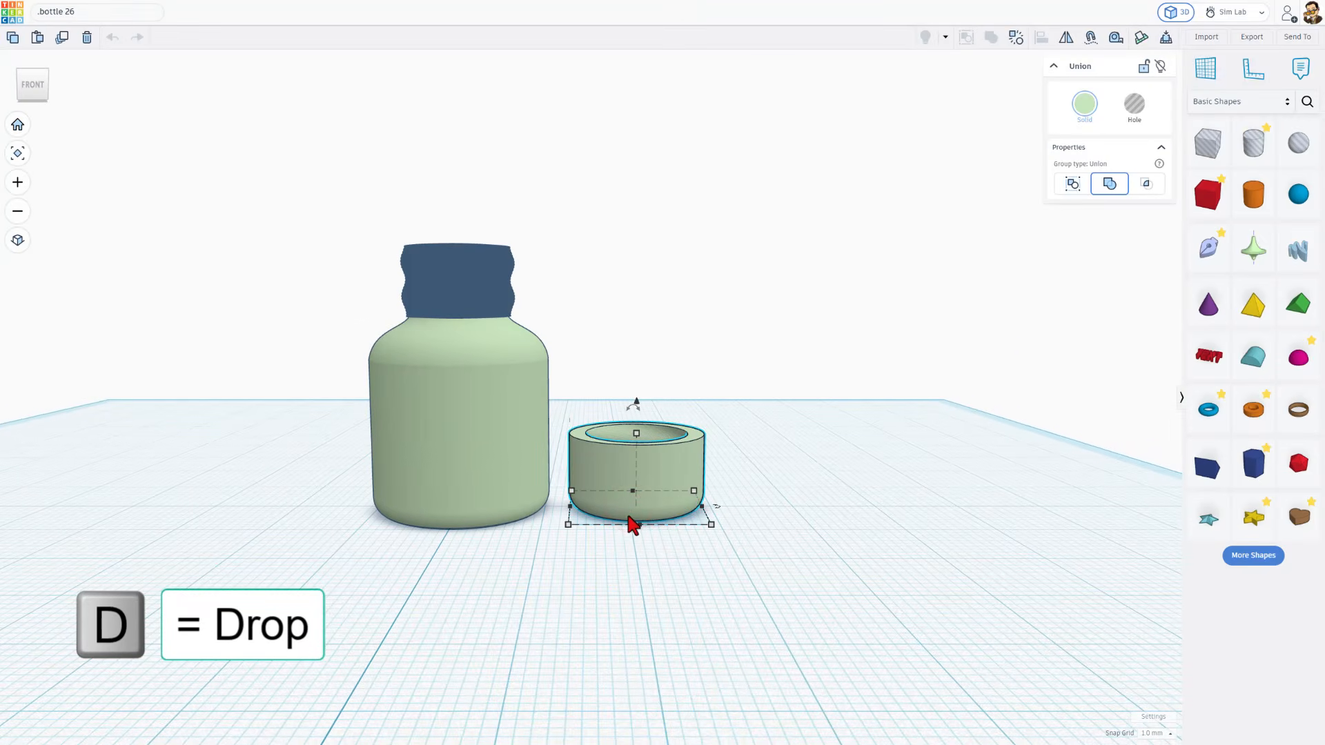
right_drag(590, 573, 433, 492)
click(434, 492)
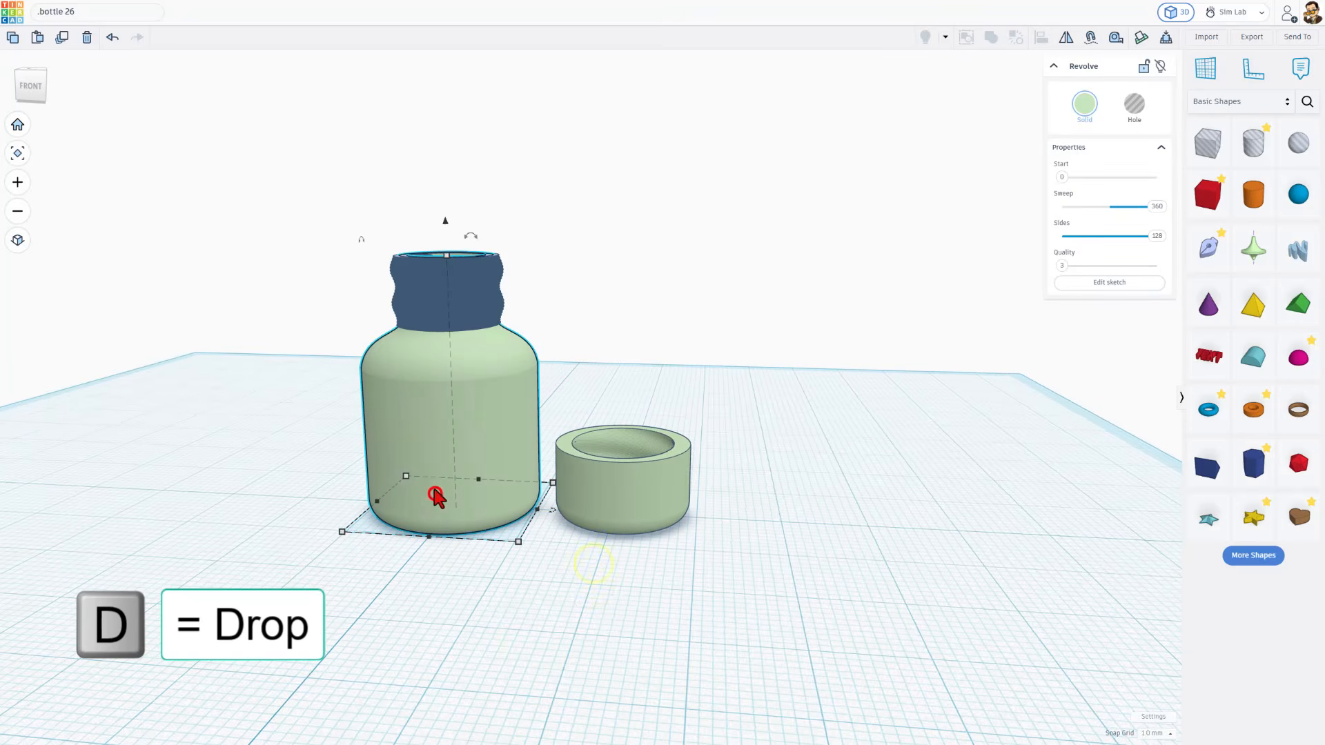
Select the bottle and its neck thread, and align the top of the thread with the top of the bottle
right_drag(319, 450, 369, 463)
scroll(302, 268, up, 3)
right_drag(375, 293, 345, 243)
click(330, 265)
drag(507, 295, 531, 303)
key(l)
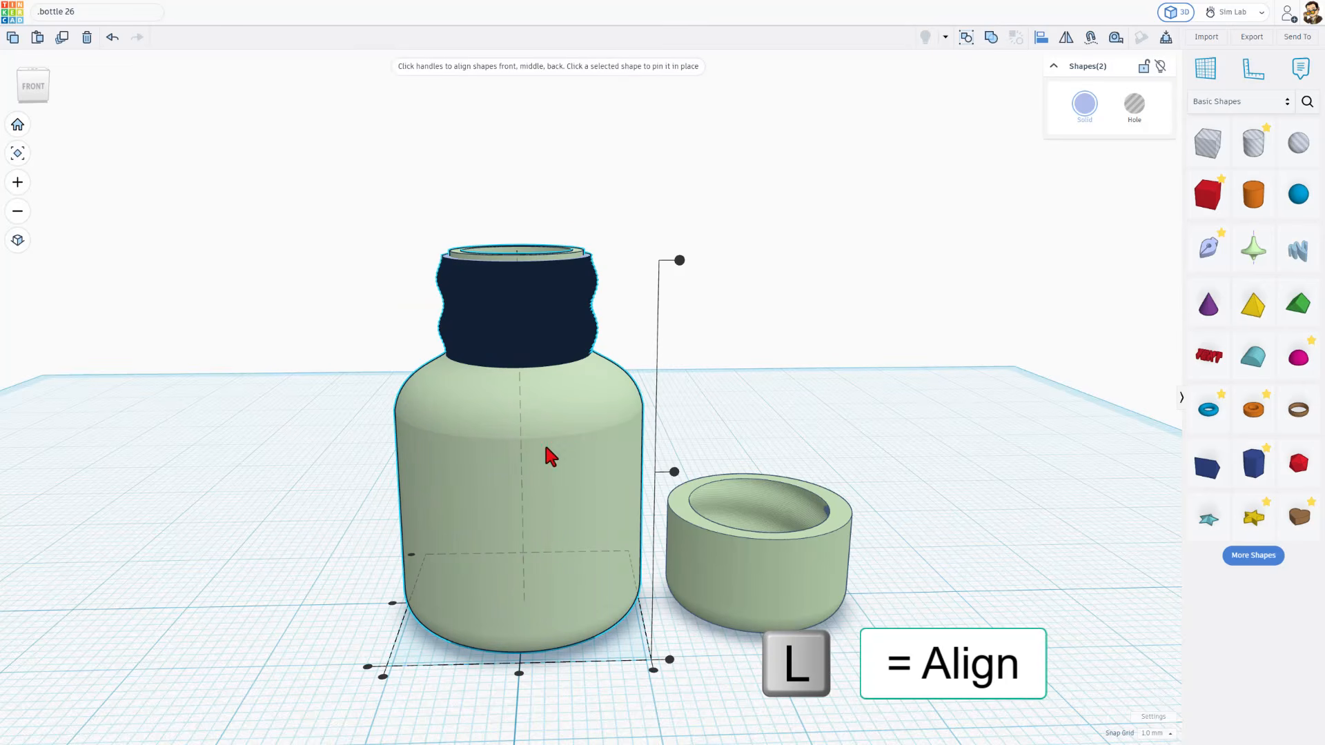
click(679, 260)
click(655, 223)
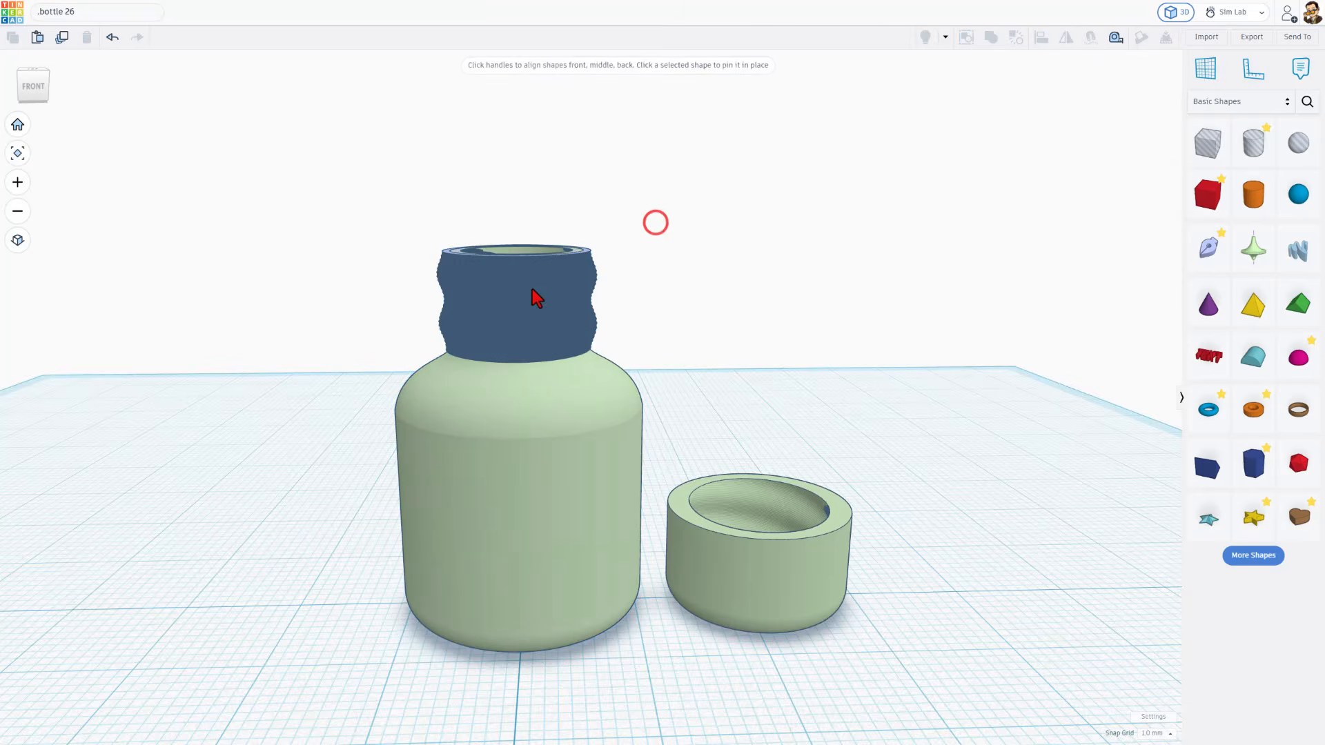
Open the revolved bottle's sketch for editing and set the snap grid to 0.1 mm
scroll(343, 314, up, 10)
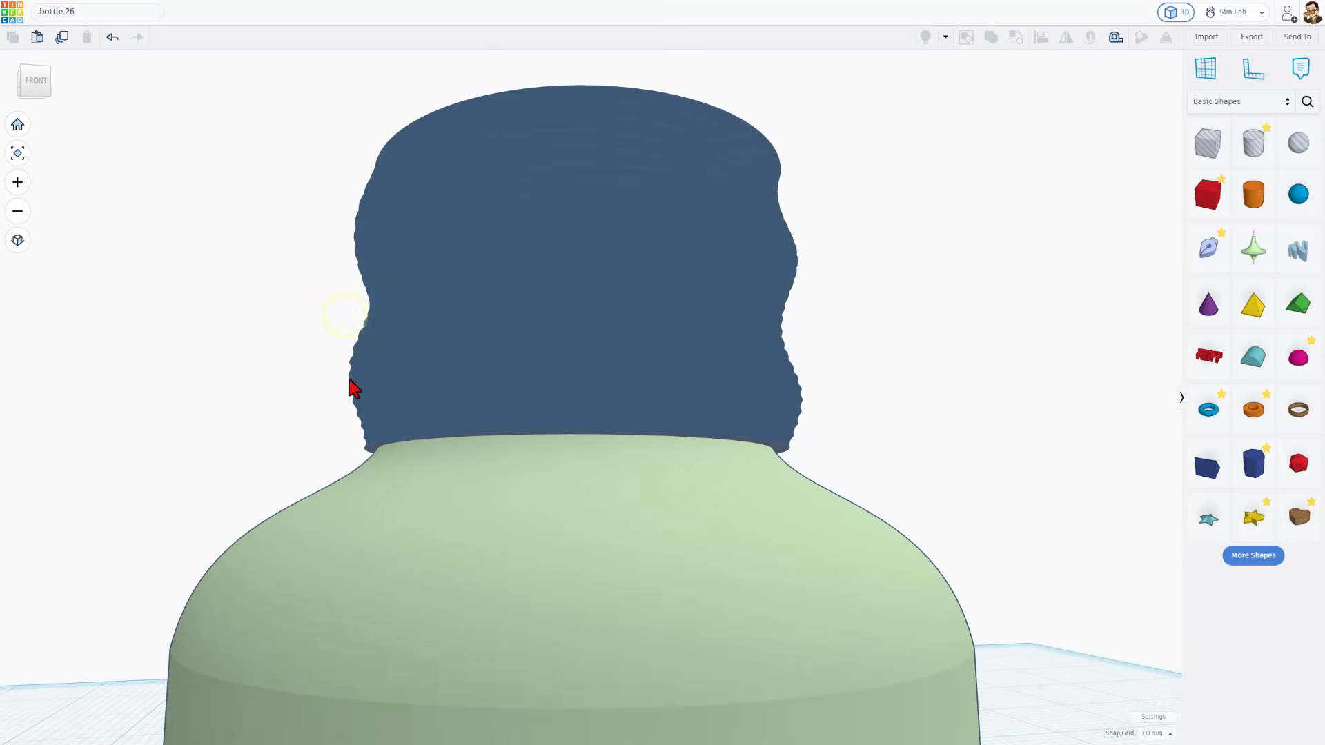
right_drag(375, 476, 358, 511)
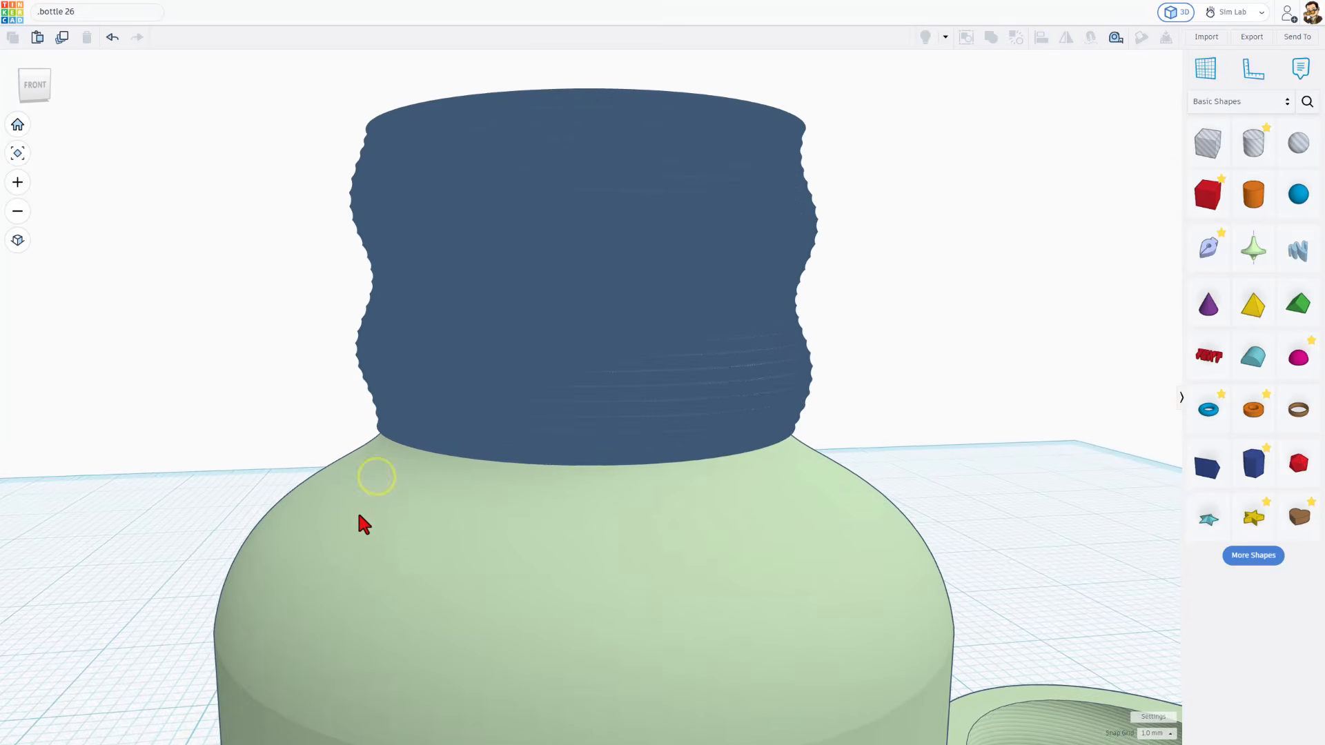
double_click(403, 524)
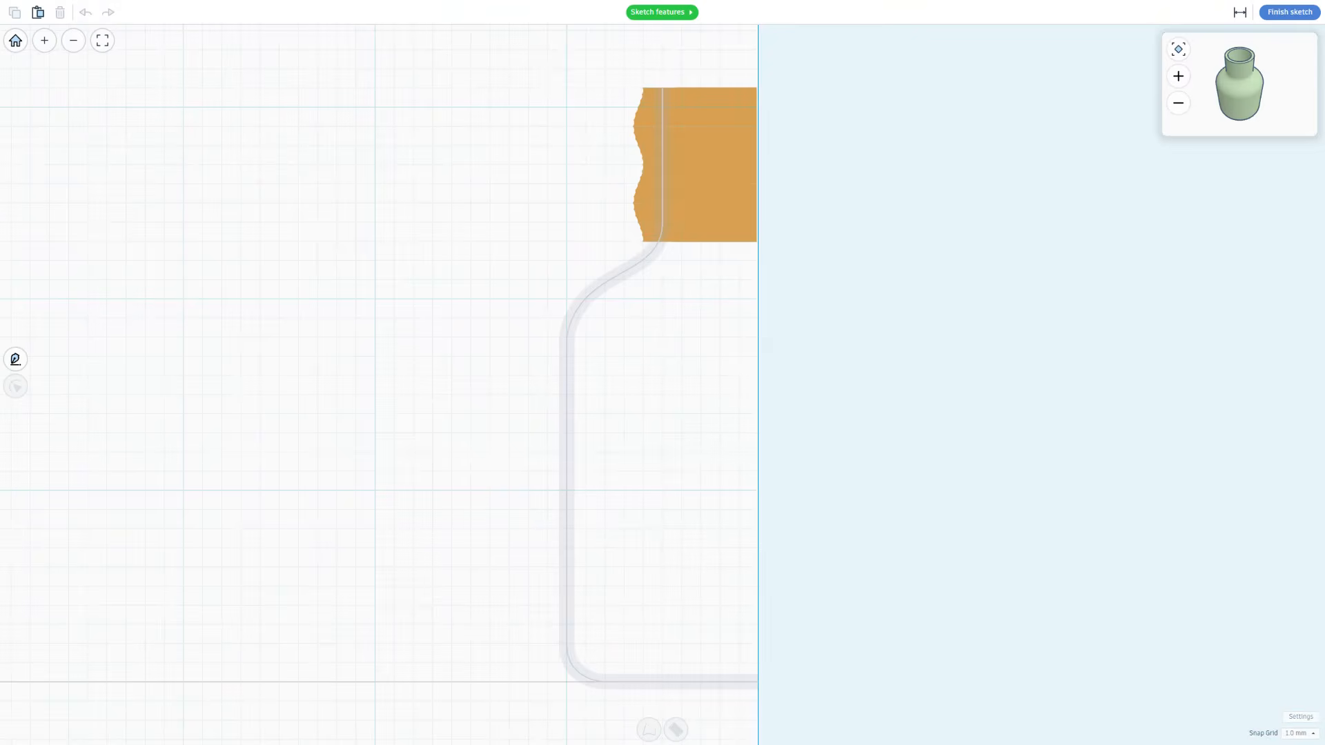
click(1296, 733)
click(1292, 630)
Nudge the bottle neck's vertical line slightly outward, away from the axis, in 0.1 mm steps, and finish the sketch
click(570, 315)
mouse_move(692, 88)
mouse_down()
mouse_move(633, 355)
mouse_move(619, 353)
mouse_up()
scroll(614, 258, up, 2)
scroll(635, 257, up, 3)
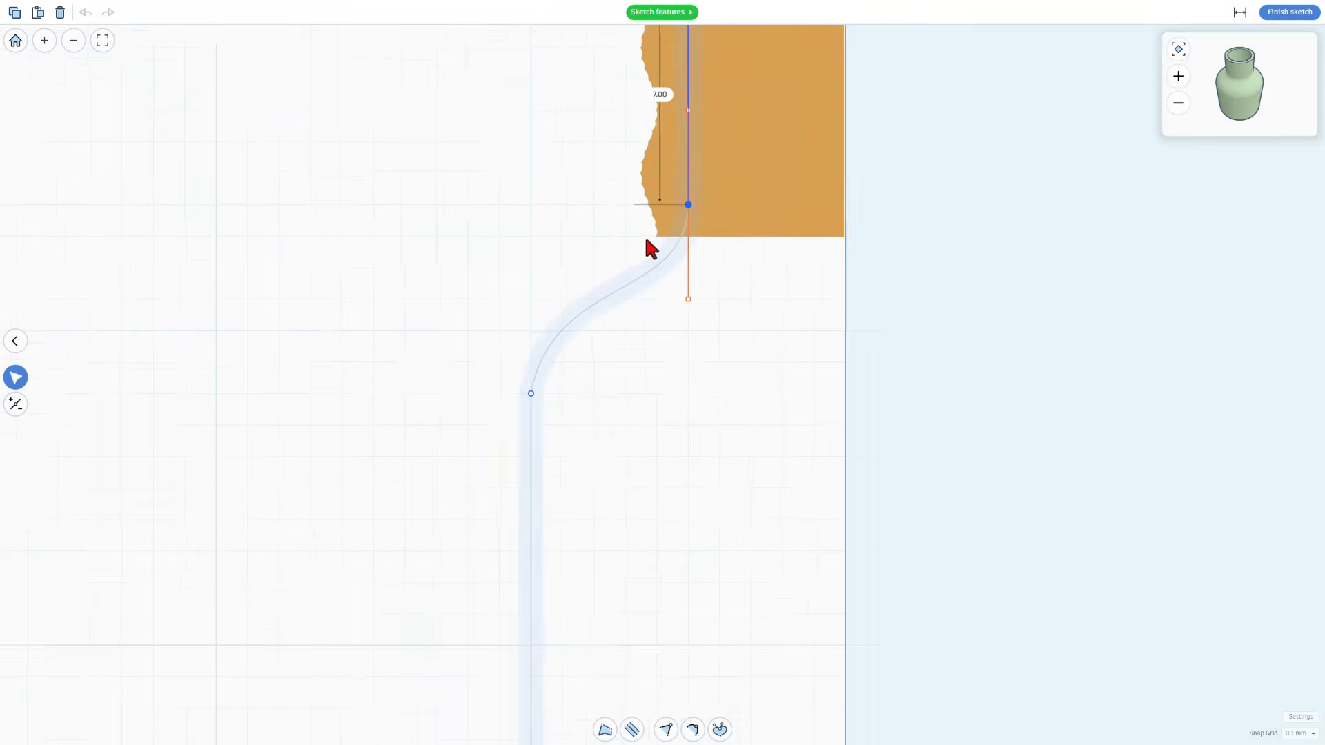
key(Left)
key(Left)
key(Left)
key(Left)
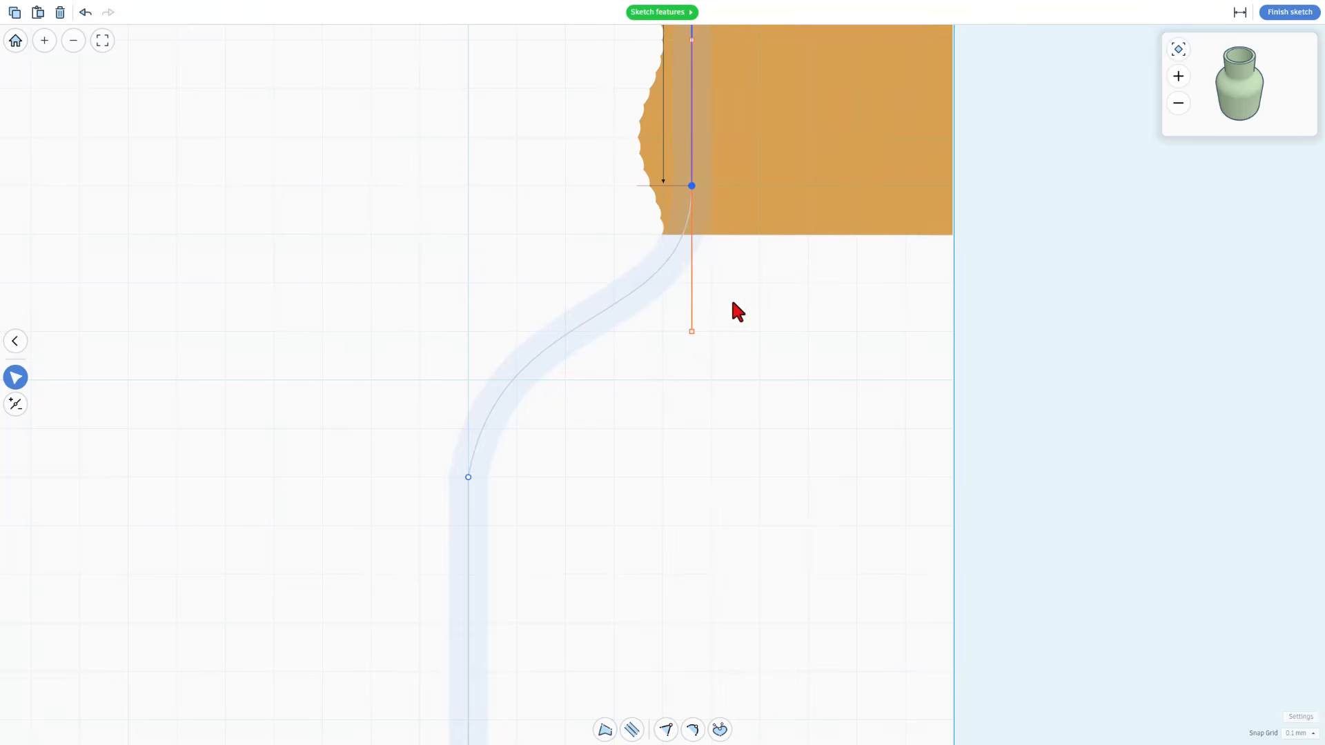
scroll(741, 304, down, 3)
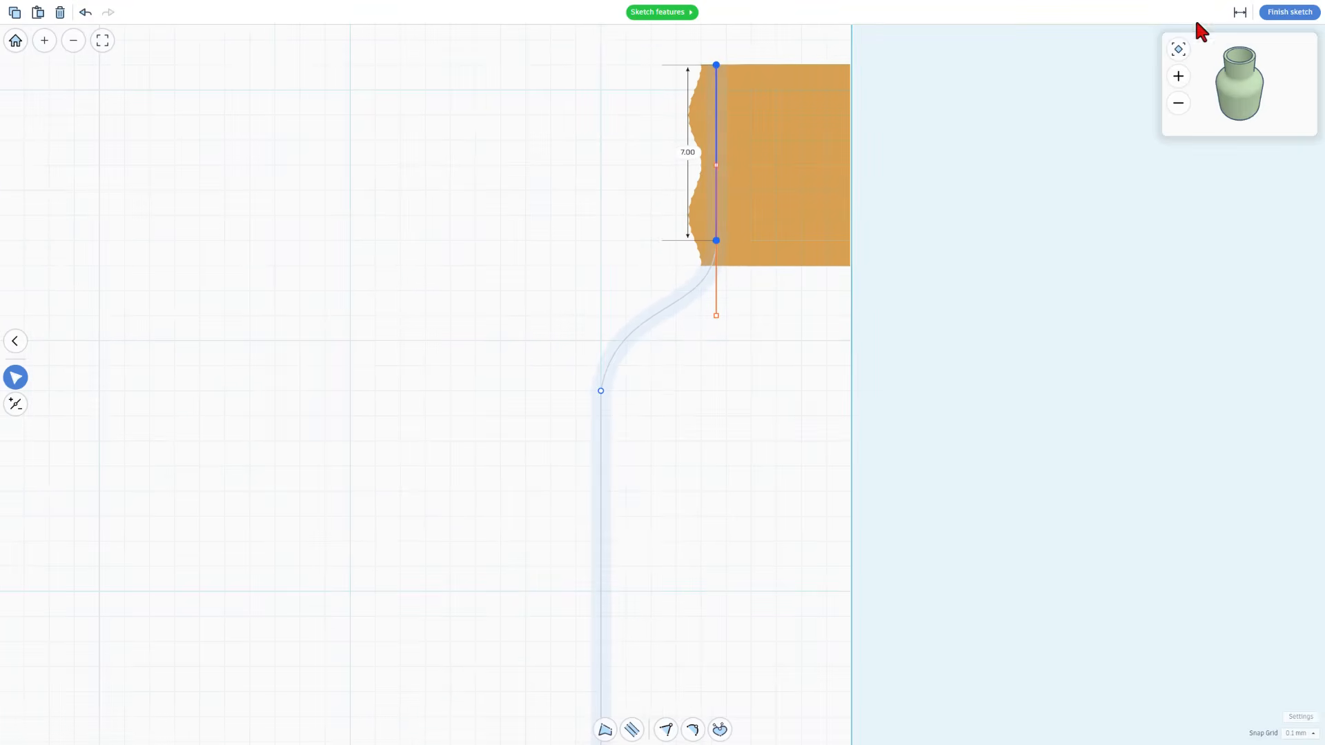
click(1274, 12)
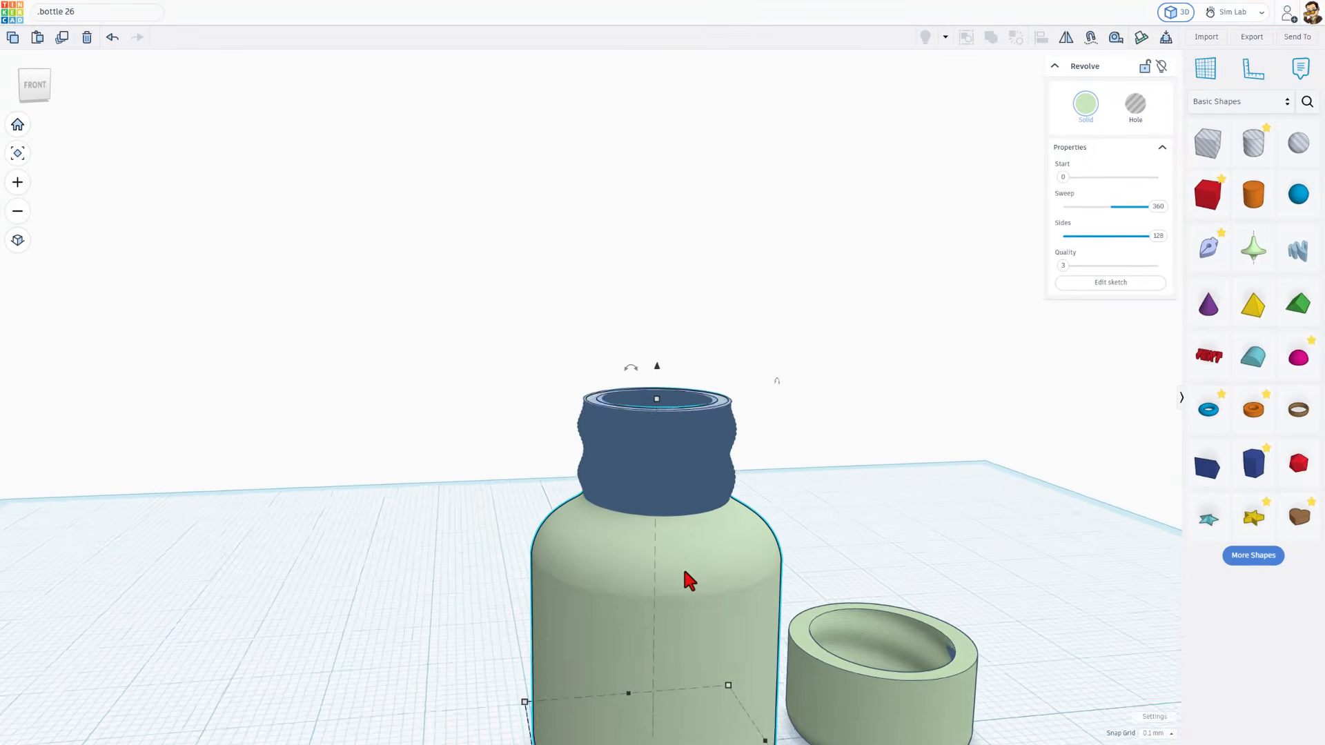
Select the bottle, neck thread and cap, and export only these three shapes as "bottle 26.stl" to the 3dmodeling folder
mouse_move(798, 365)
mouse_down()
mouse_move(458, 579)
mouse_move(412, 631)
mouse_up()
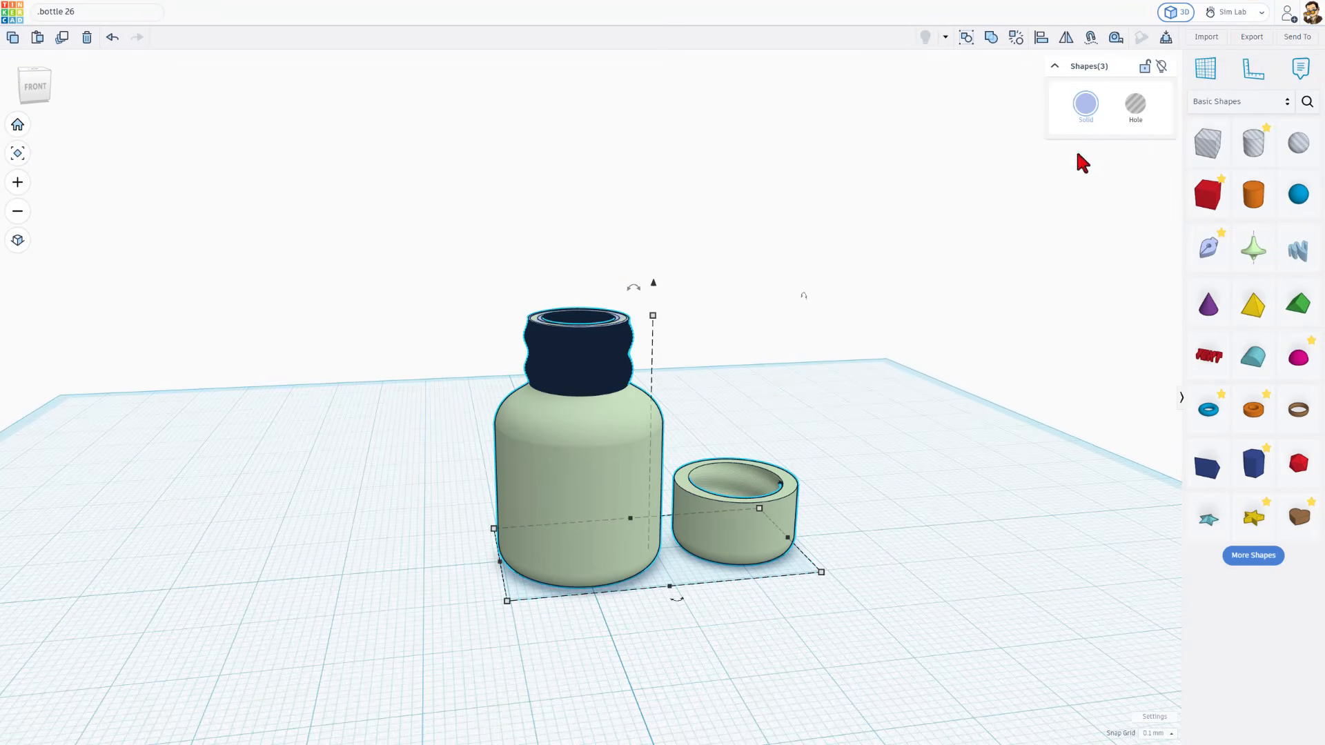
click(1248, 38)
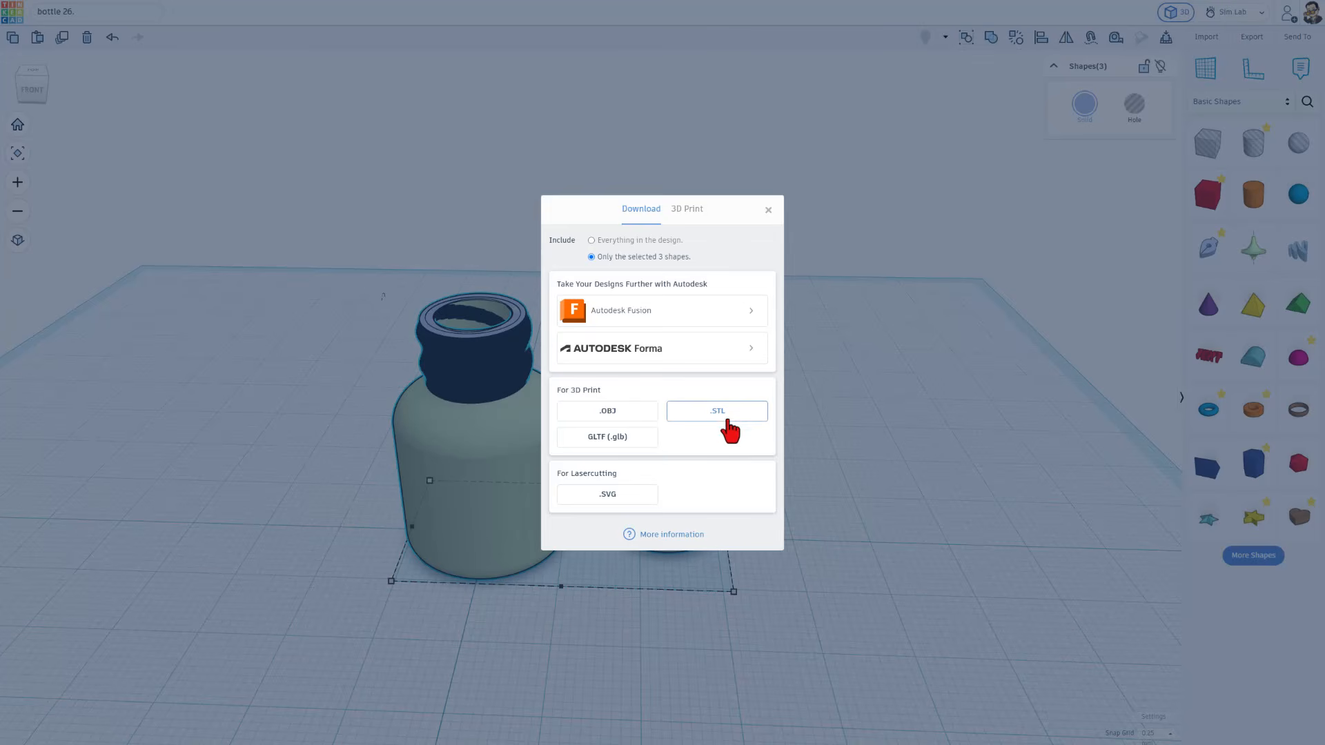
click(725, 414)
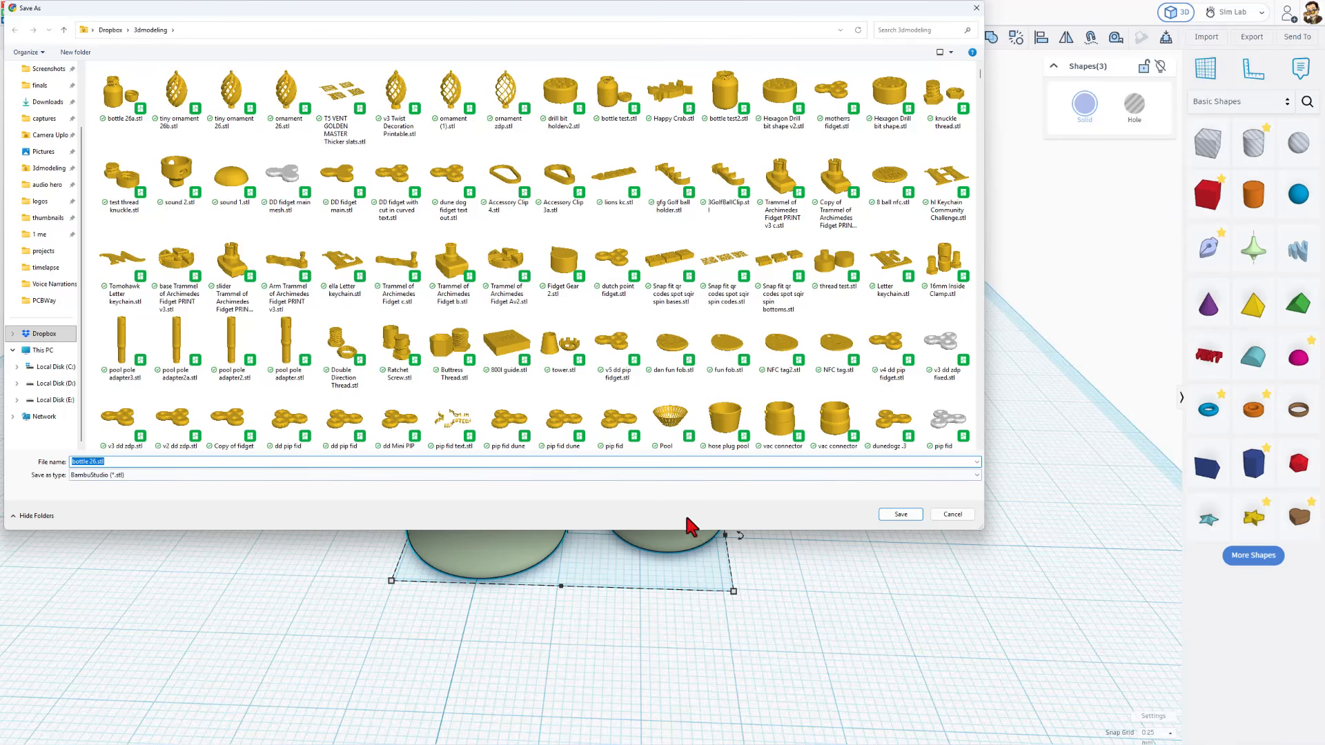
click(904, 516)
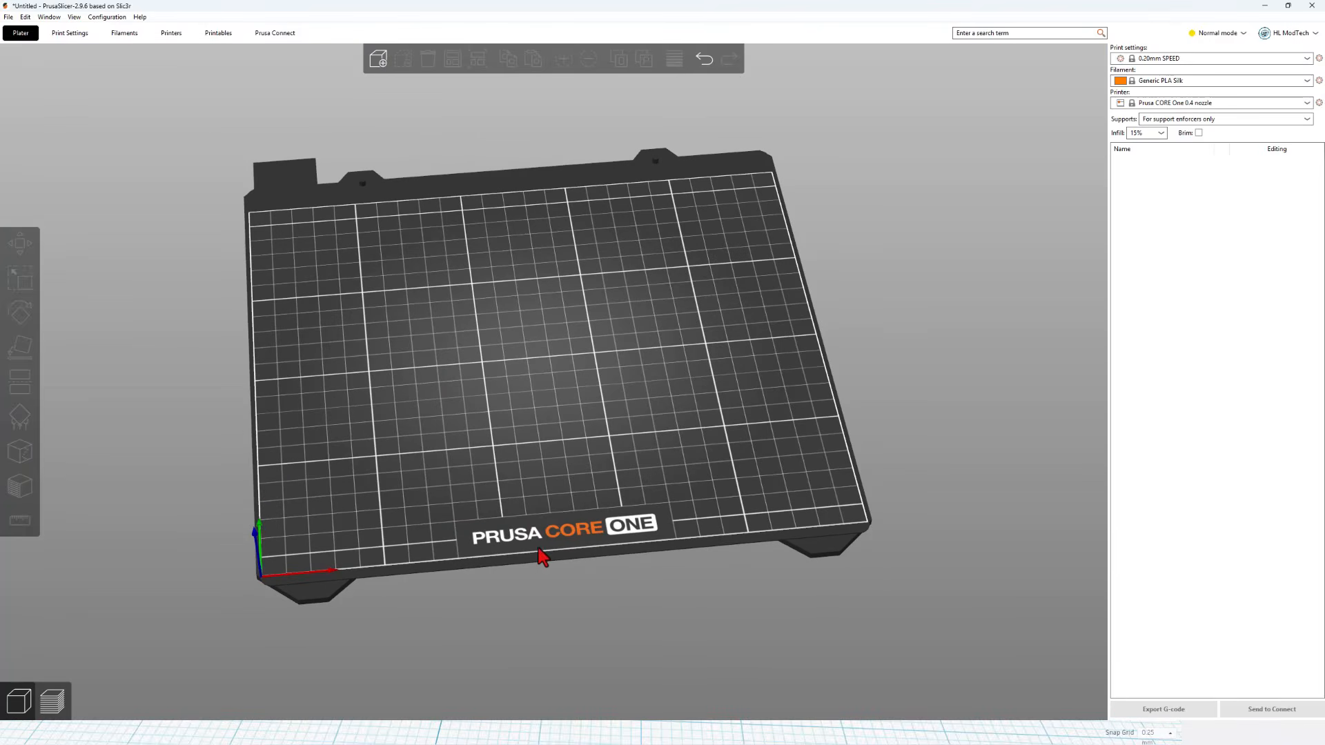
Switch to PrusaSlicer and import "bottle 26.stl" from the 3dmodeling folder onto the print bed
click(376, 62)
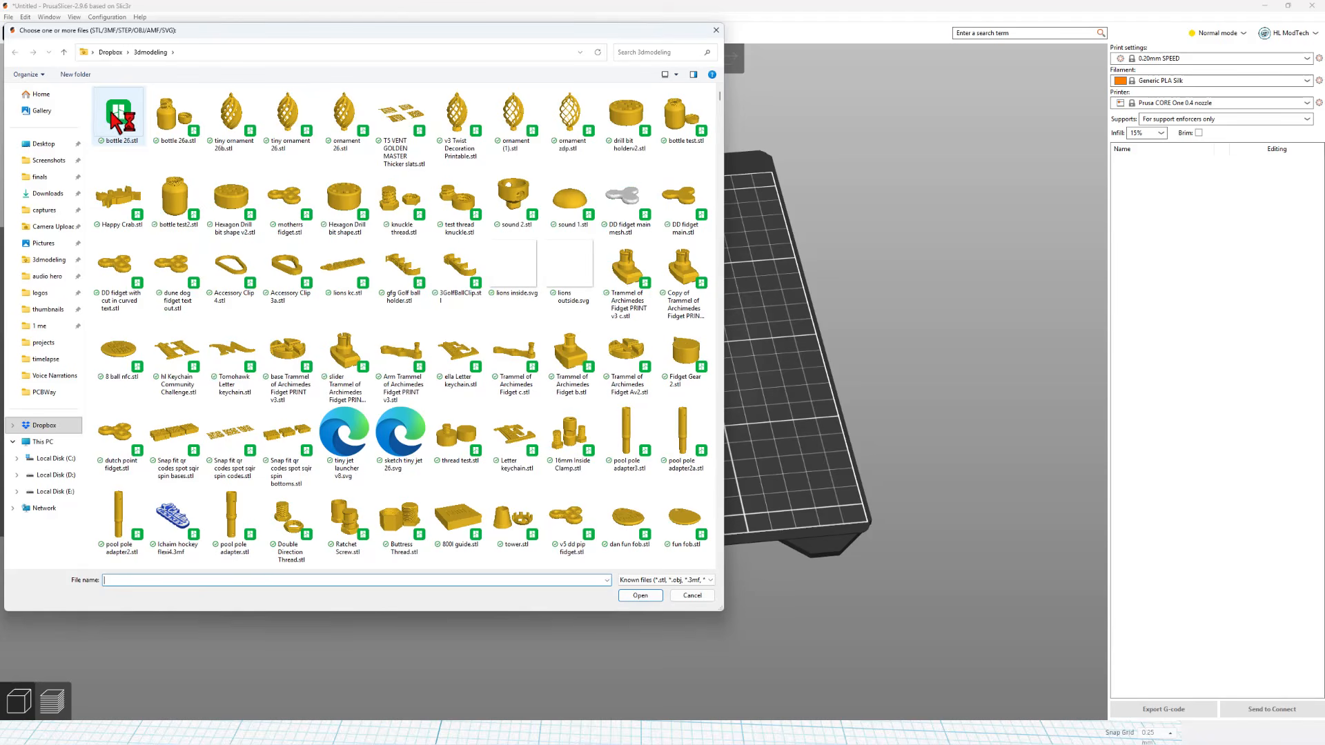
double_click(110, 117)
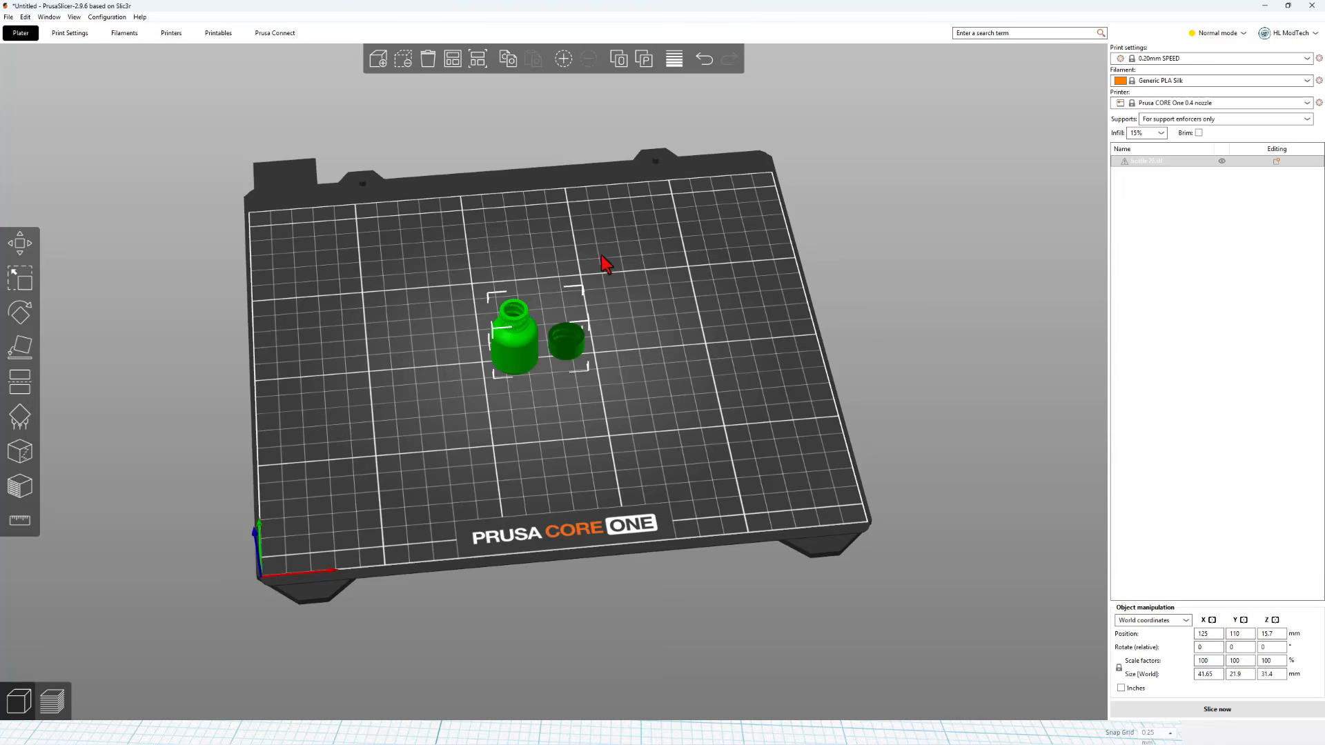
scroll(555, 290, up, 6)
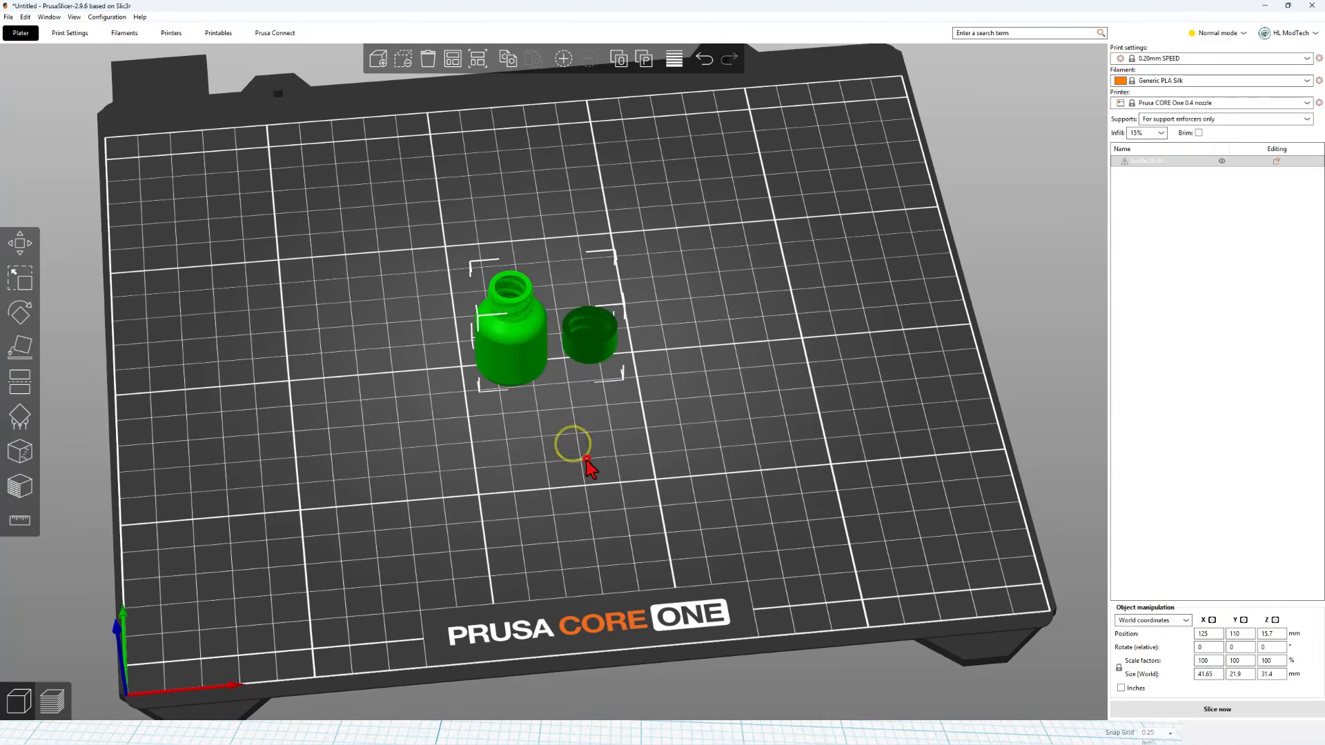
drag(587, 468, 598, 460)
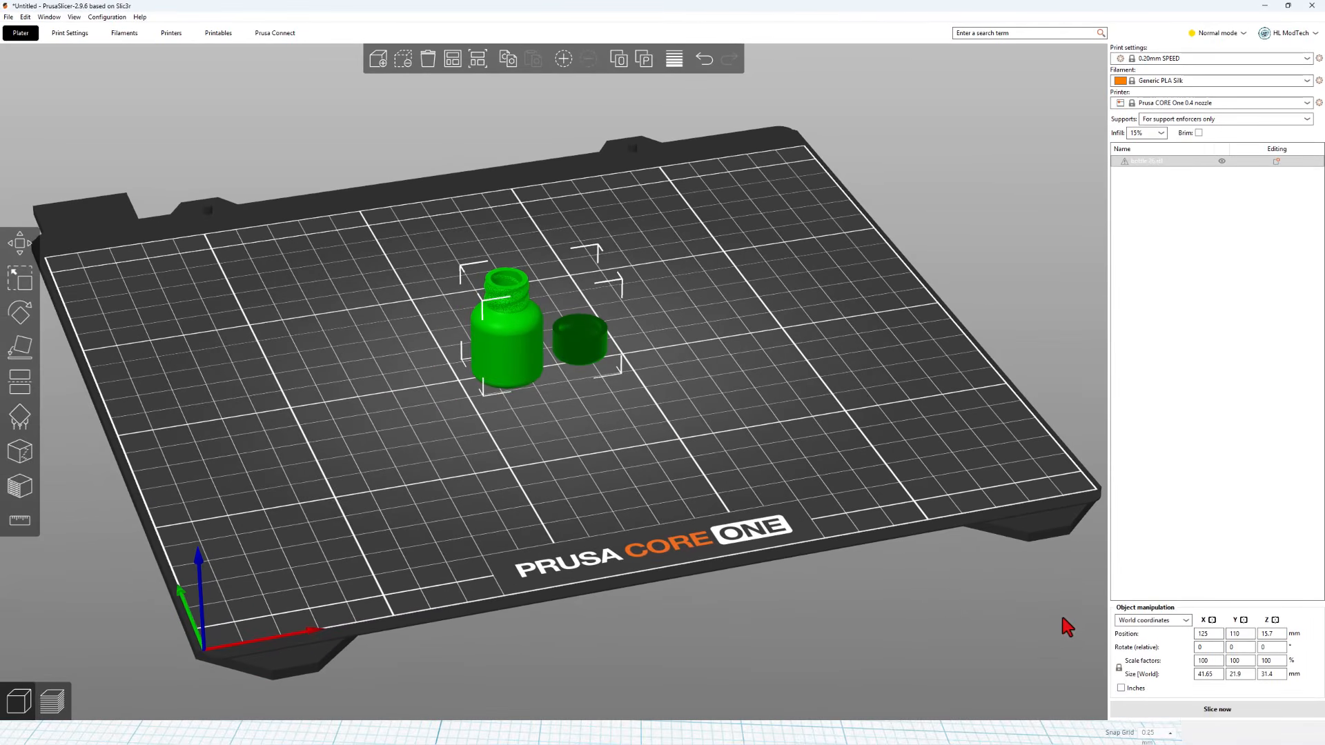
Slice the bottle and cap, and send the job through Prusa Connect to the HLMTCore1+ printer with "Set ready and print now"
click(1183, 709)
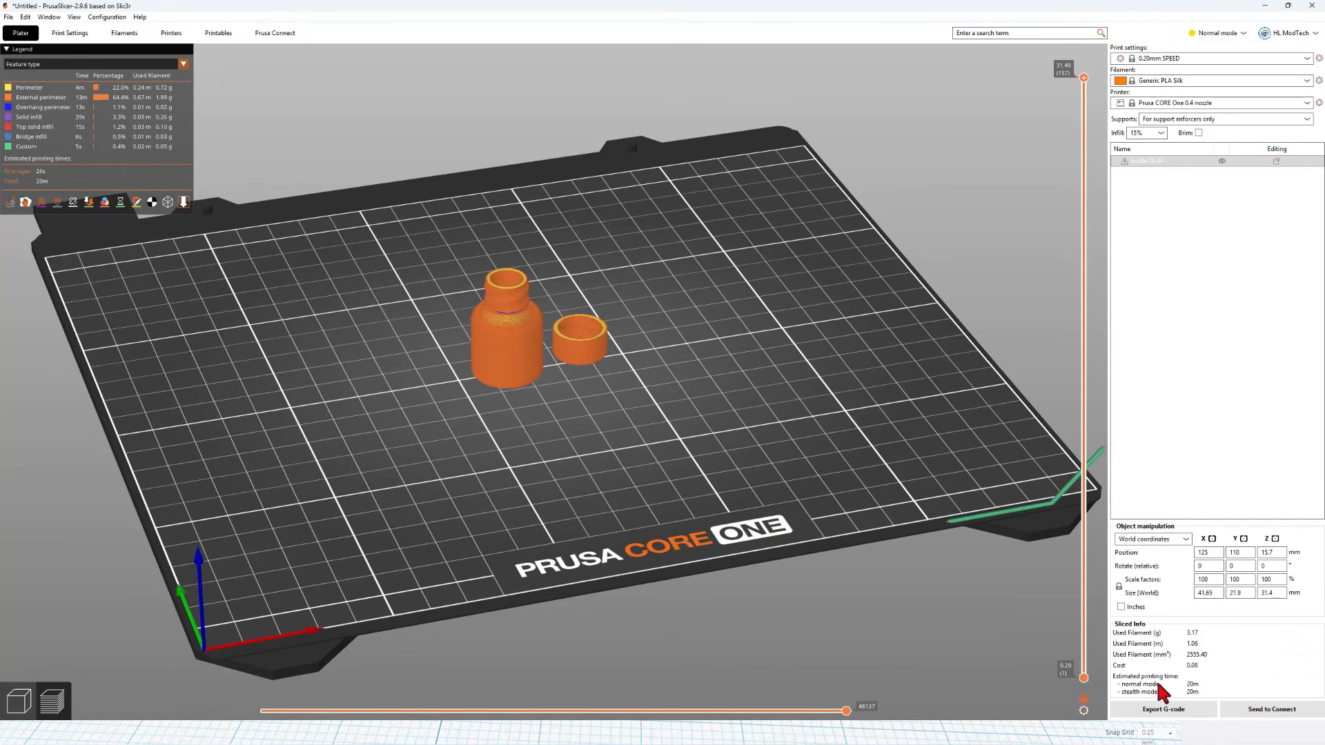
click(1264, 711)
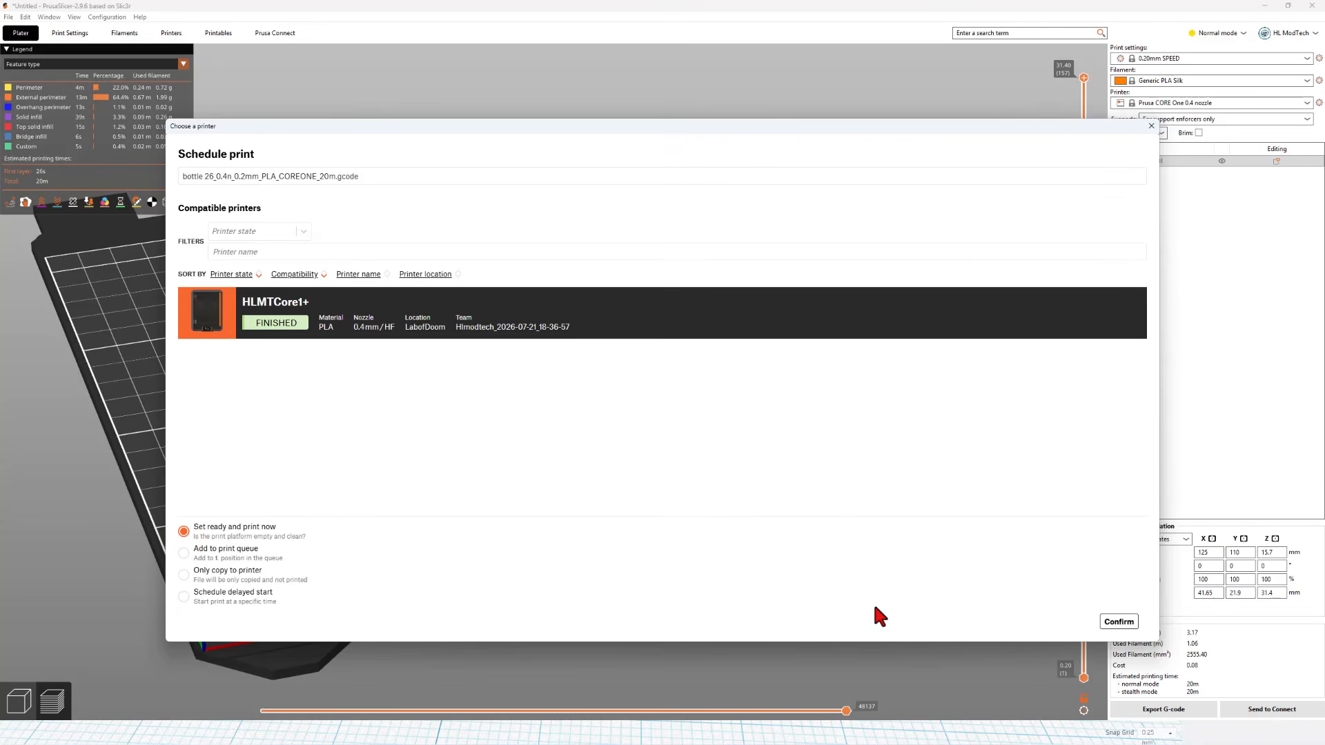
click(1123, 623)
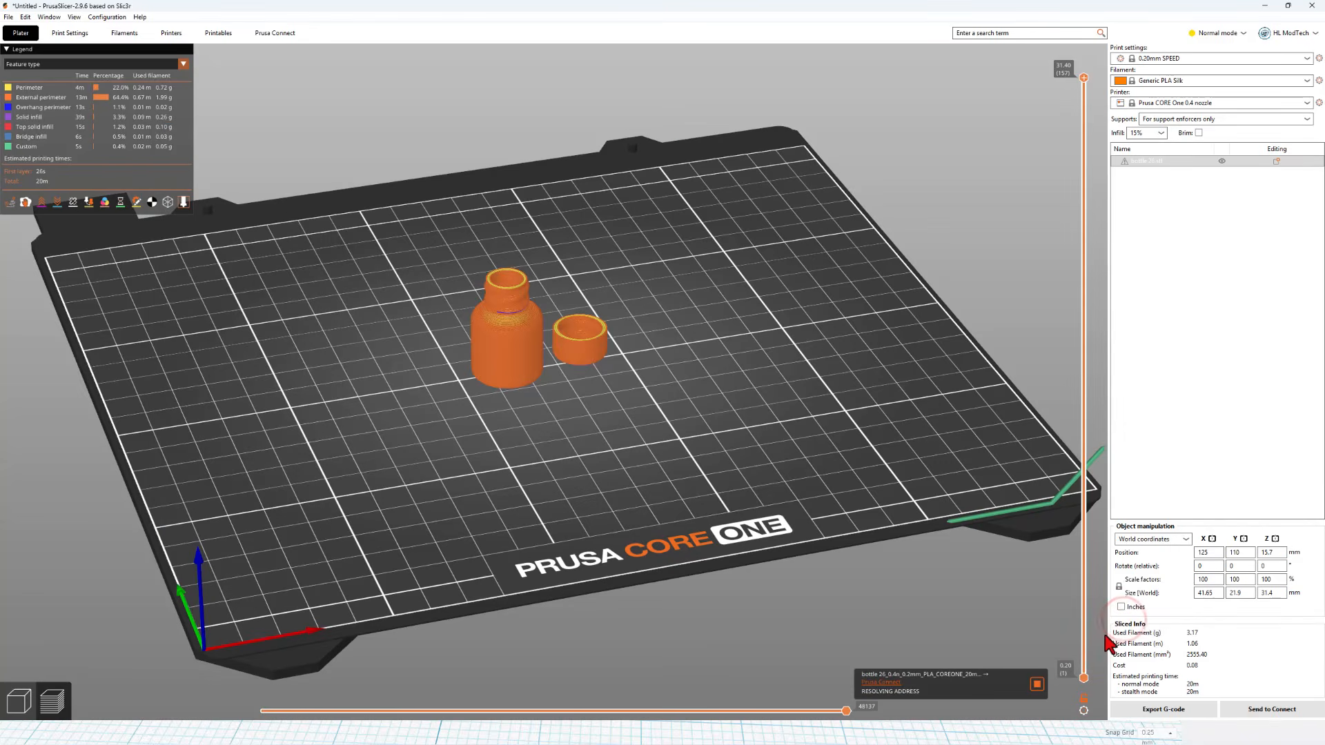